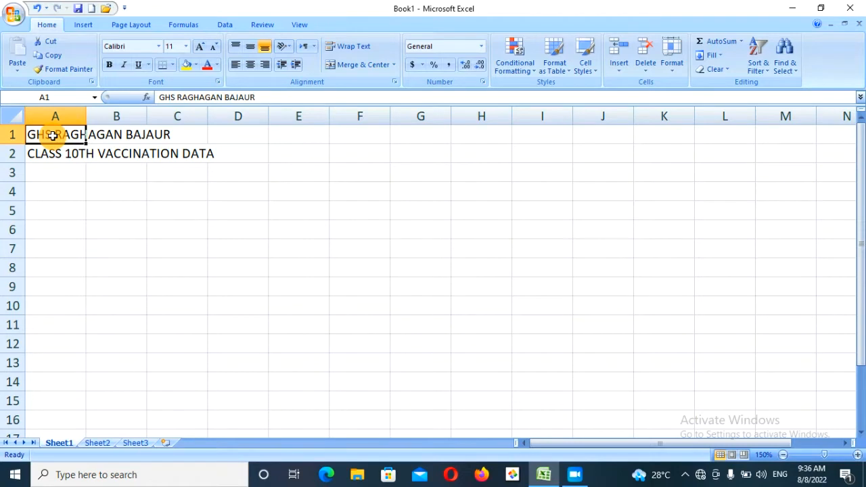
- Enter a self-introduction sentence containing the user's name in cell E1
left_click(312, 133)
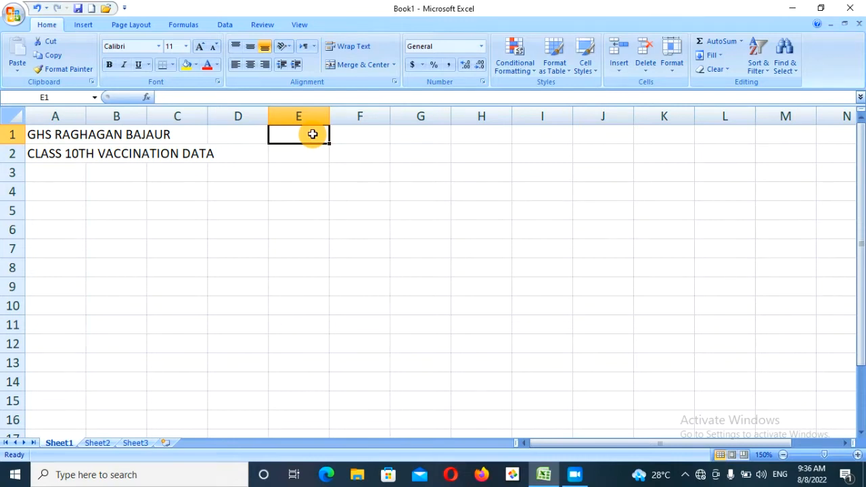
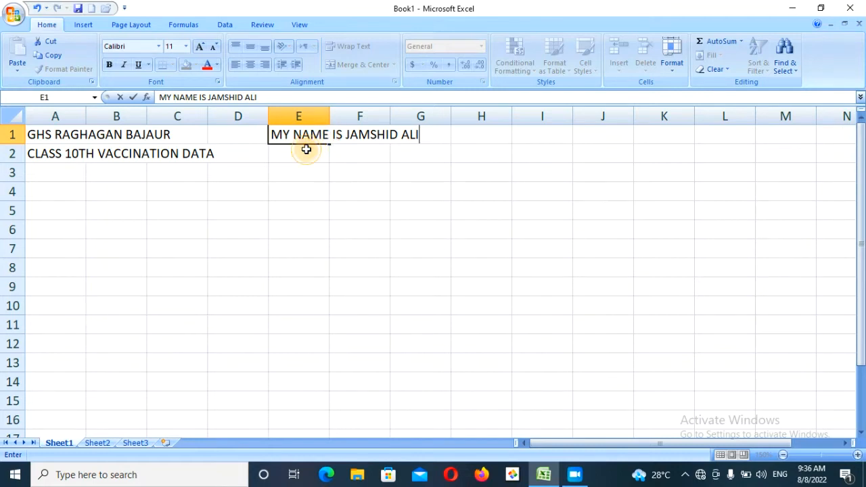
key("Return")
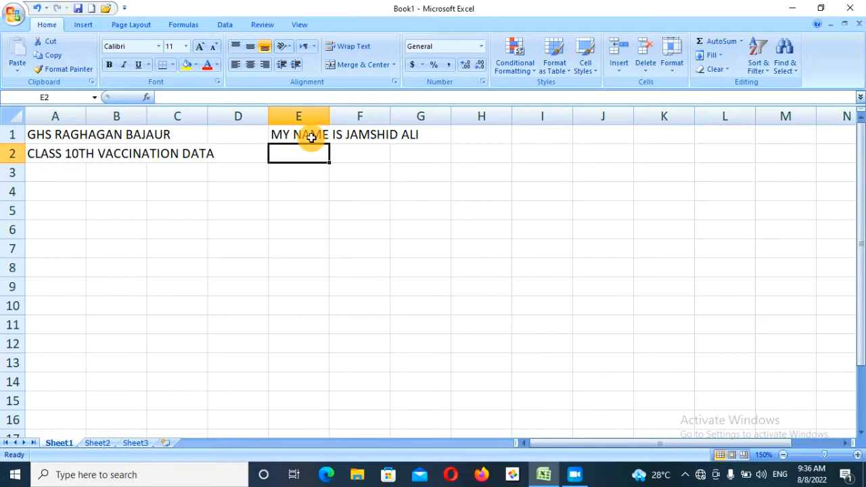
- Wrap E1's text, widen column E, then turn wrapping back off
left_click(311, 137)
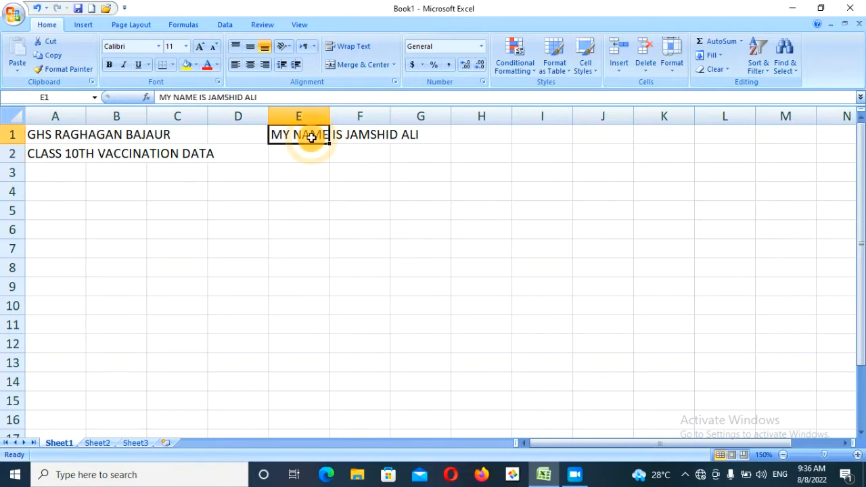
left_click(356, 50)
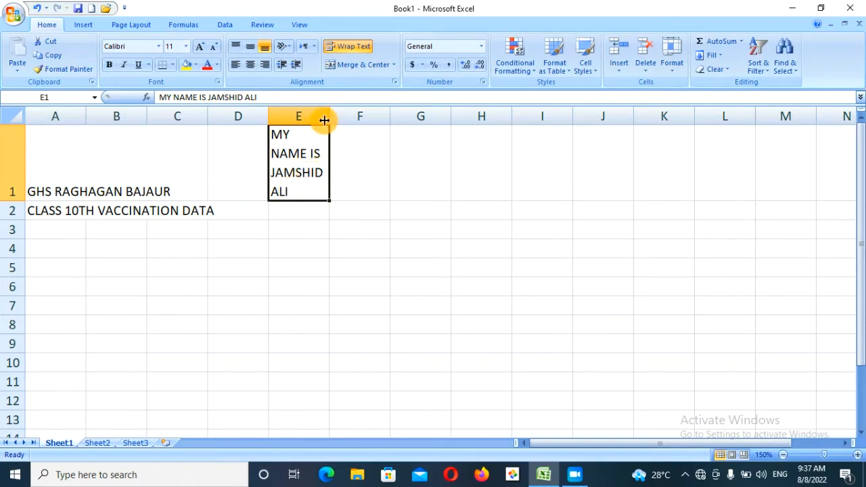
left_click_drag(332, 113, 358, 111)
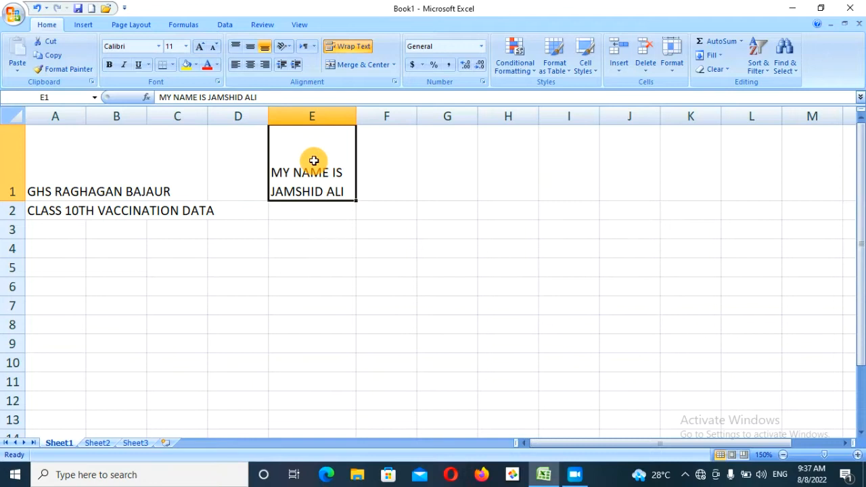
left_click(345, 46)
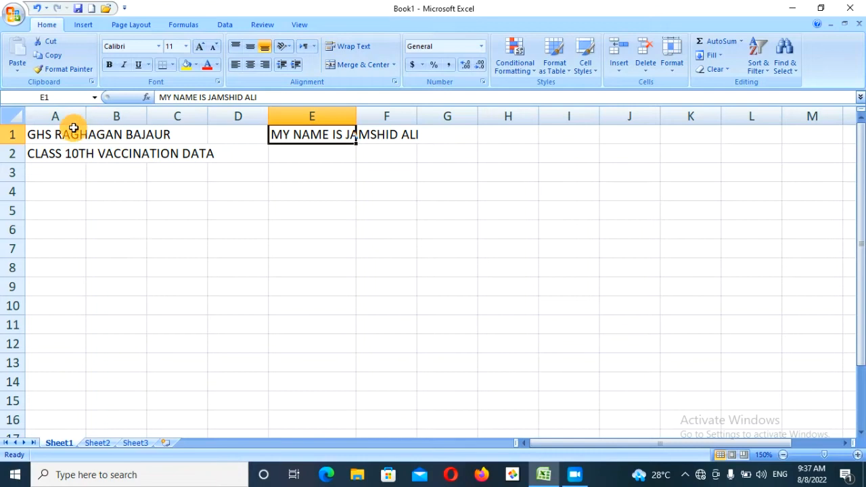
- Turn Wrap Text on and then off again for the A1 title
left_click(59, 133)
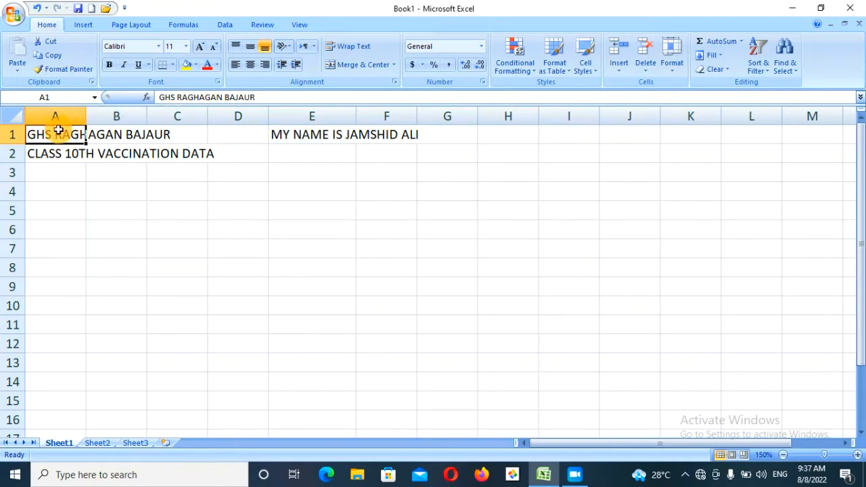
left_click(107, 134)
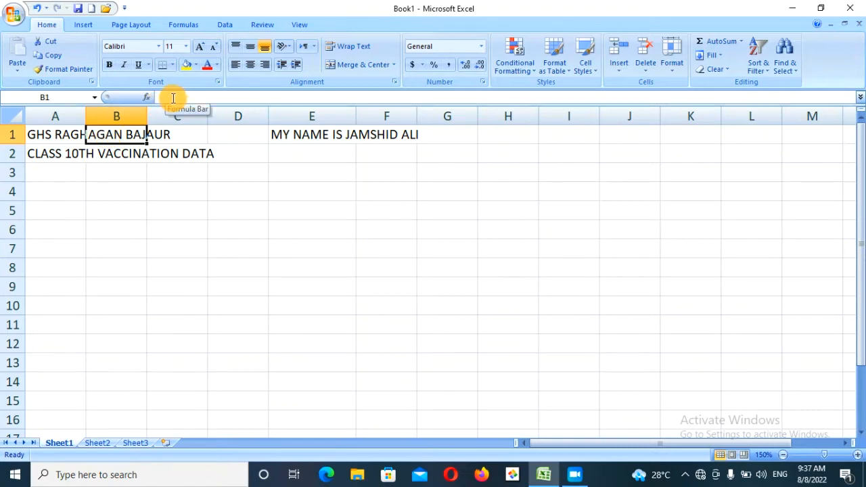
left_click(164, 134)
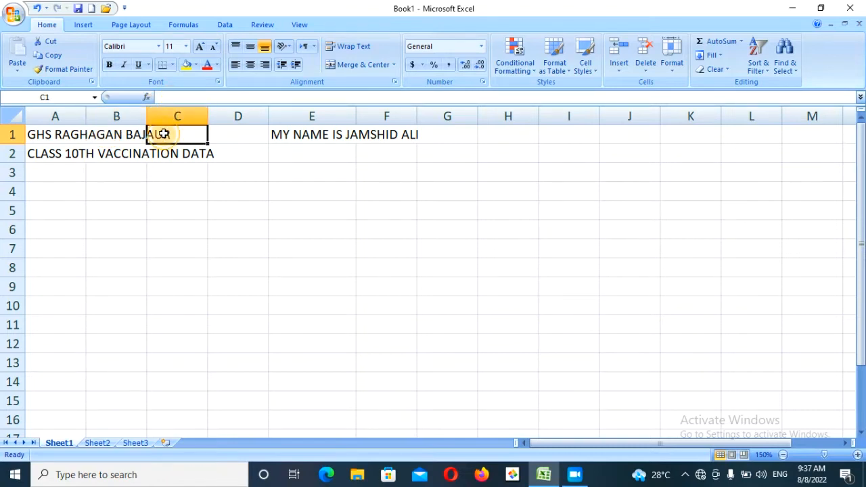
left_click(52, 134)
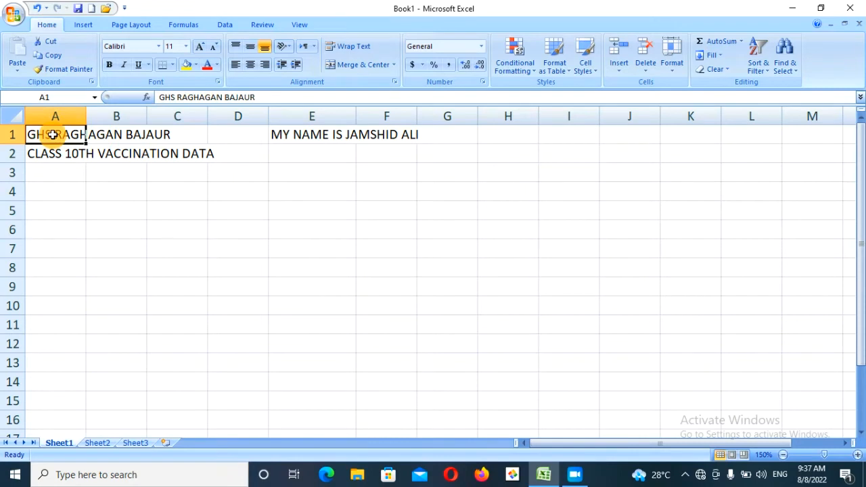
left_click(53, 157)
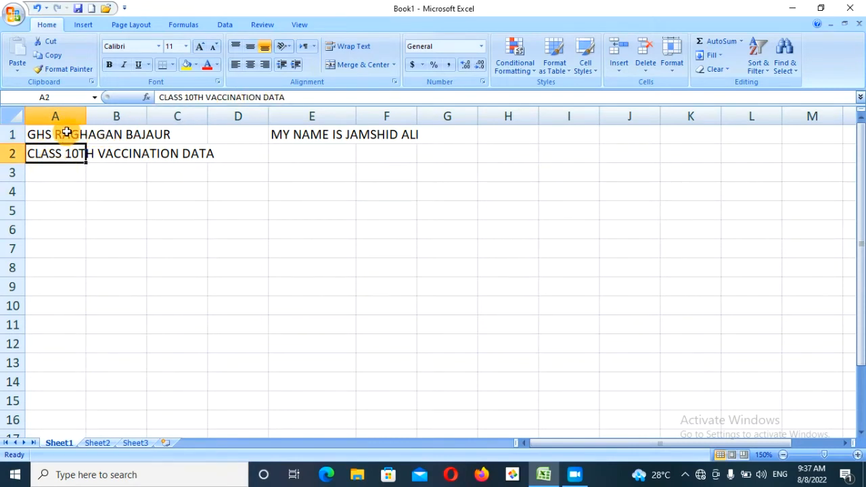
left_click(65, 132)
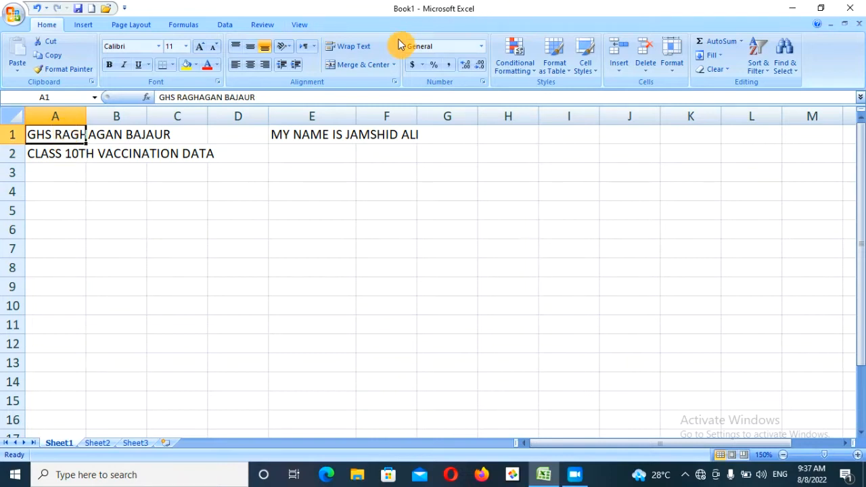
left_click(363, 54)
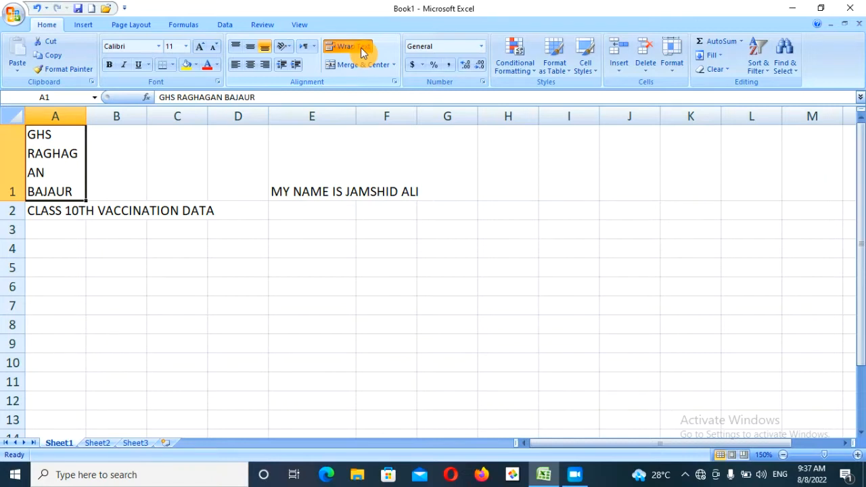
left_click(364, 54)
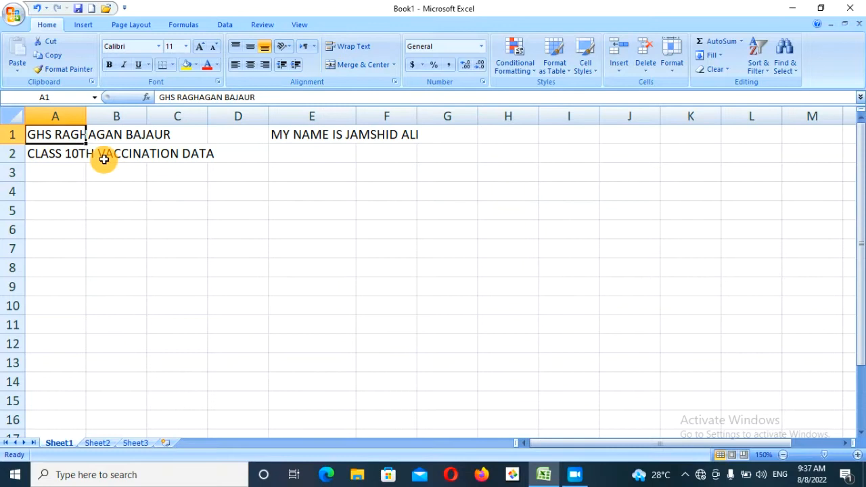
- Select E1:G1 and delete the self-introduction sentence
left_click(277, 135)
left_click(277, 136)
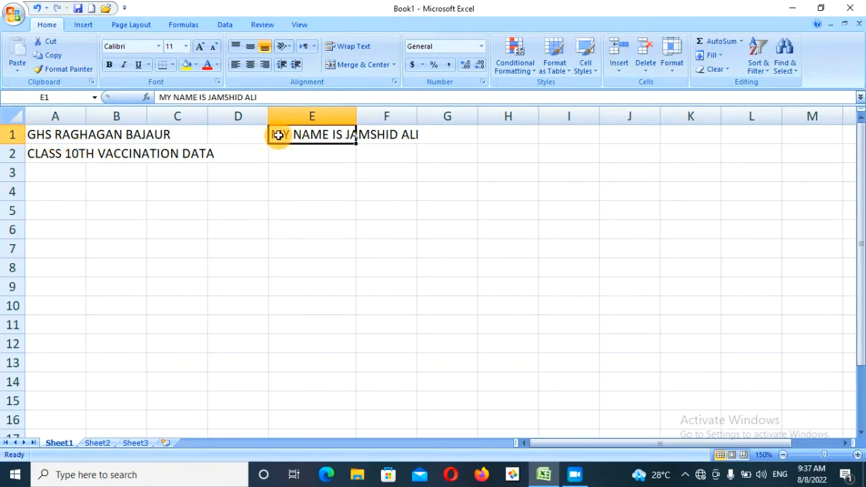
key("ctrl+Home")
left_click(278, 135)
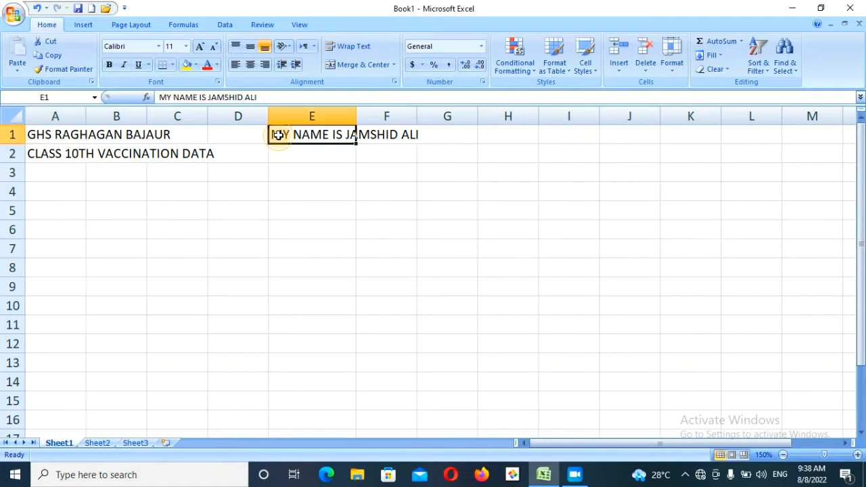
key("shift+Right")
key("shift+Right")
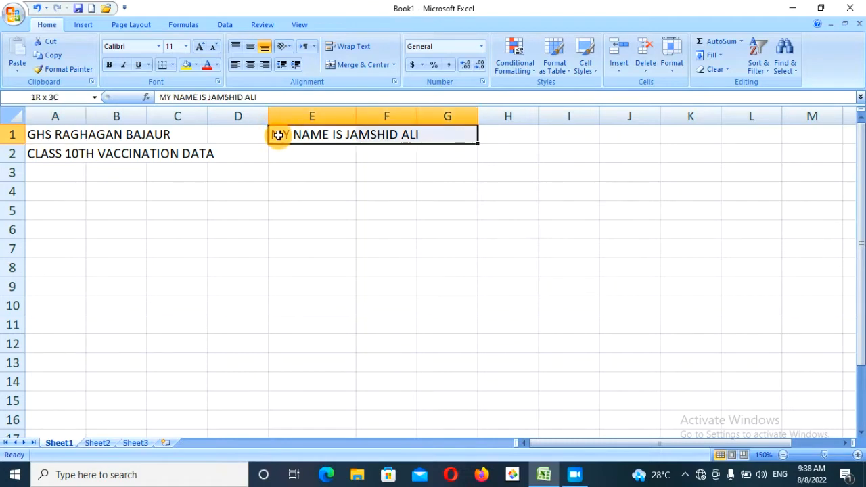
key("Delete")
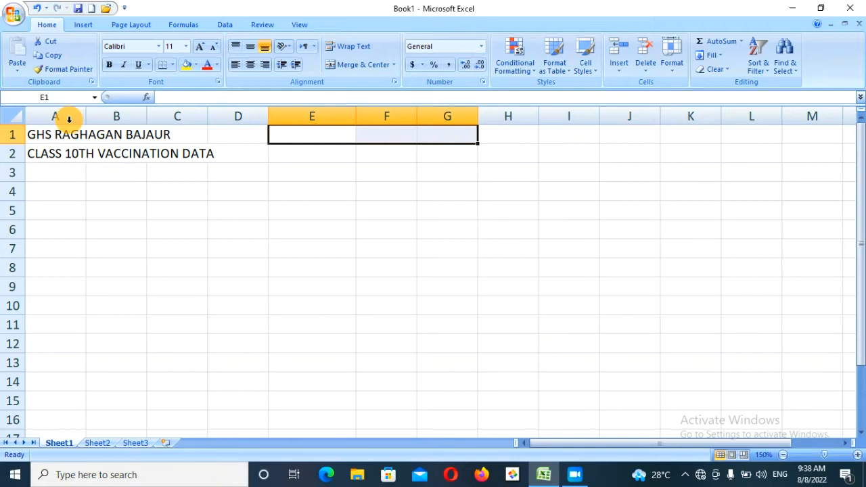
left_click(43, 138)
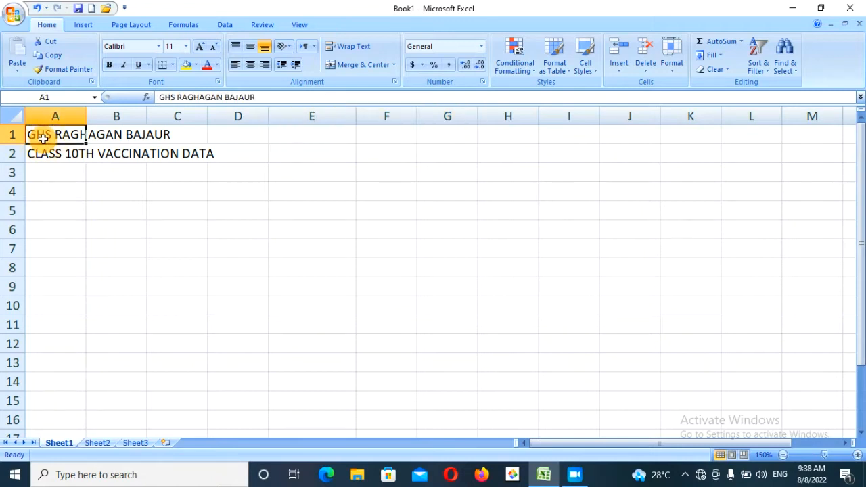
key("shift+Right")
key("shift+Right")
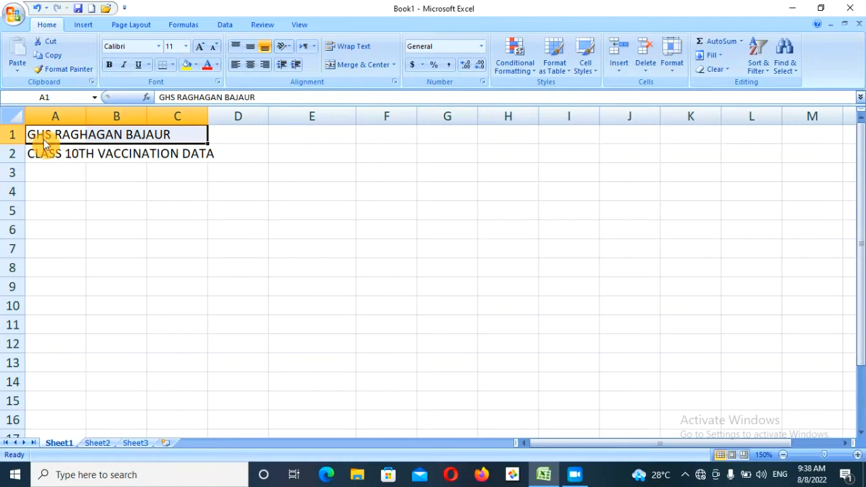
key("shift+Right")
key("shift+Right")
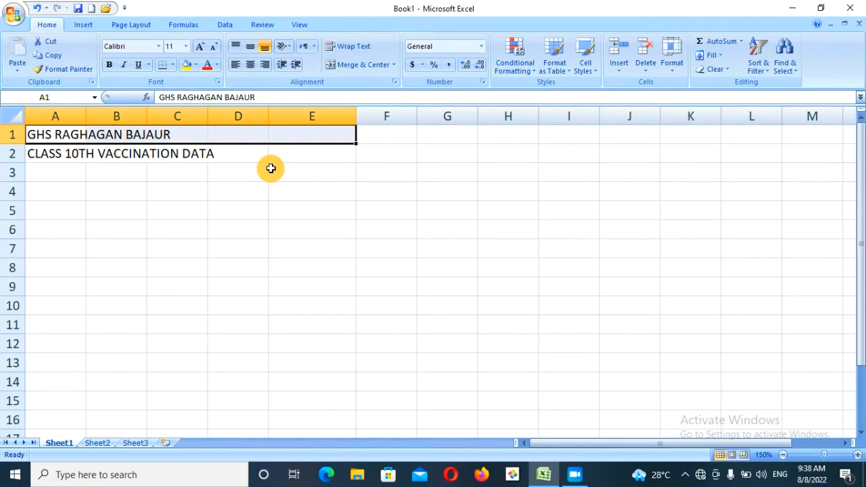
left_click(367, 70)
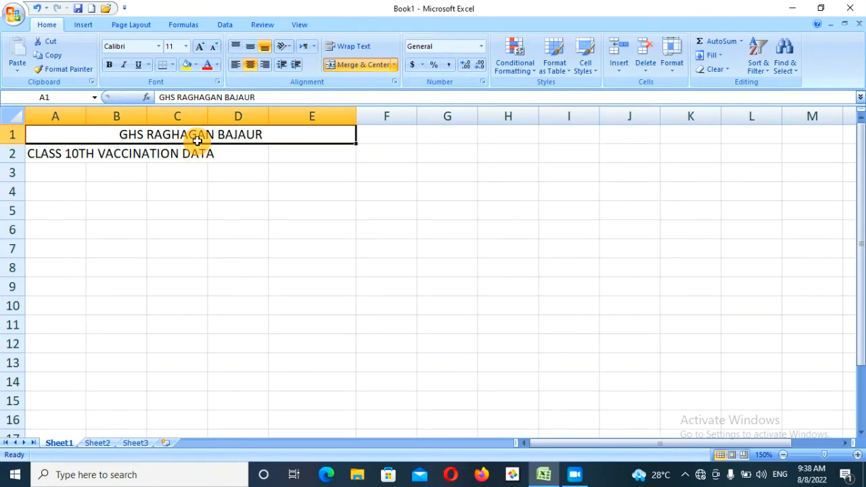
key("ctrl+z")
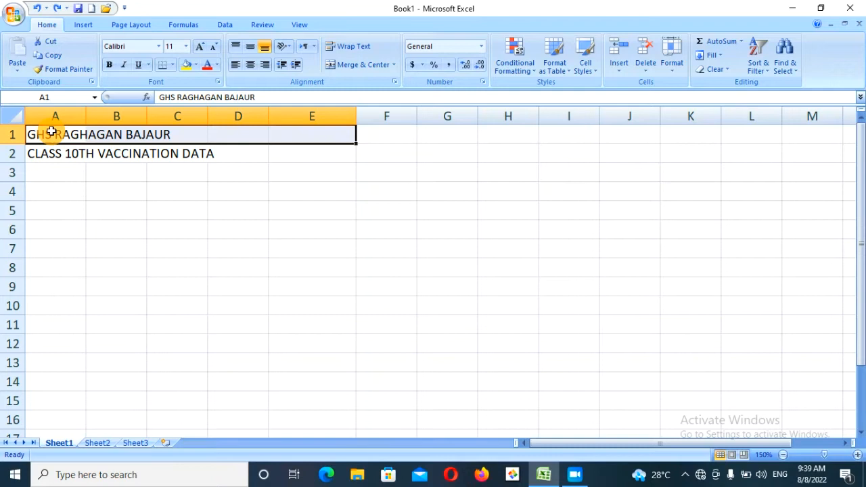
mouse_move(51, 131)
left_mouse_down()
mouse_move(52, 139)
mouse_move(52, 131)
left_mouse_up()
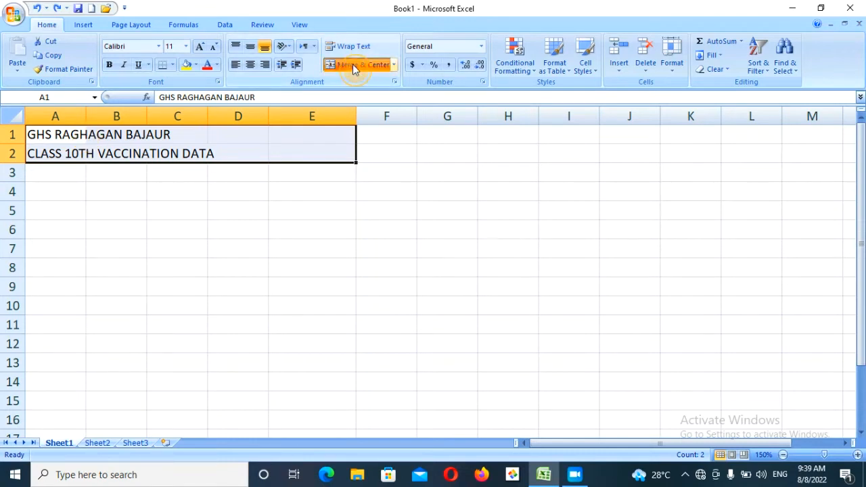
- Try Merge & Center on A1:E2, then undo it
left_click(353, 64)
left_click(407, 282)
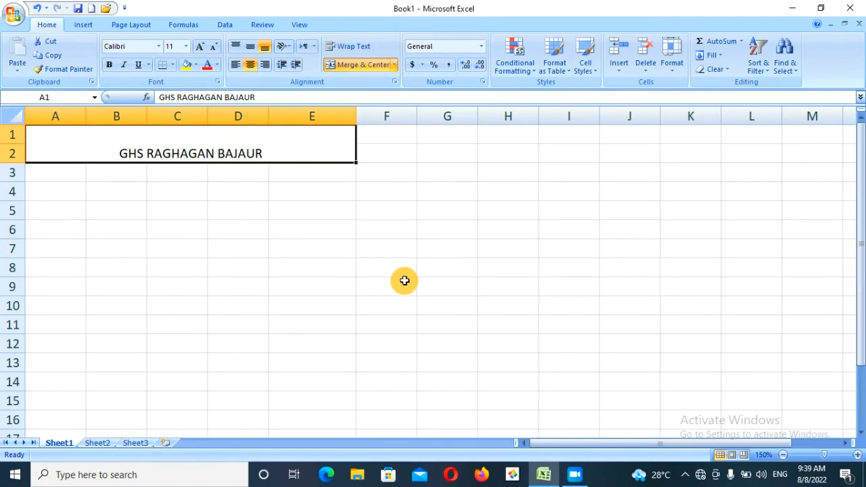
key("ctrl+z")
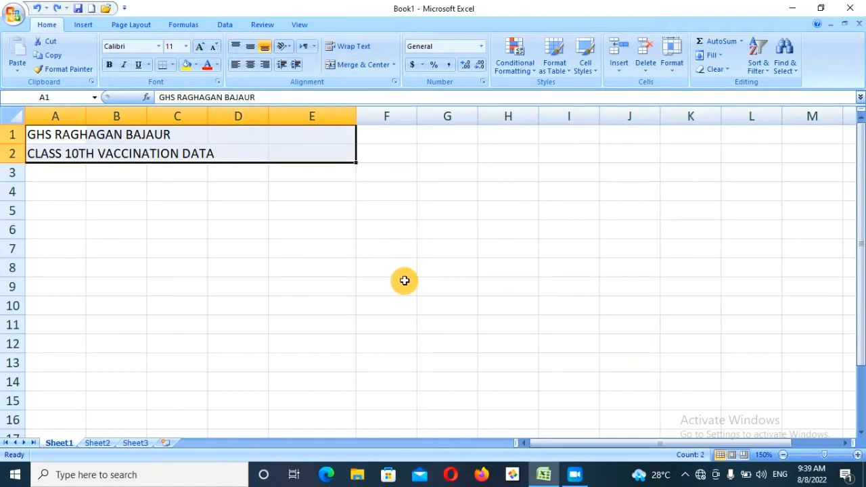
- Apply Merge Across to A1:E2 and check both merged title rows
left_click(396, 67)
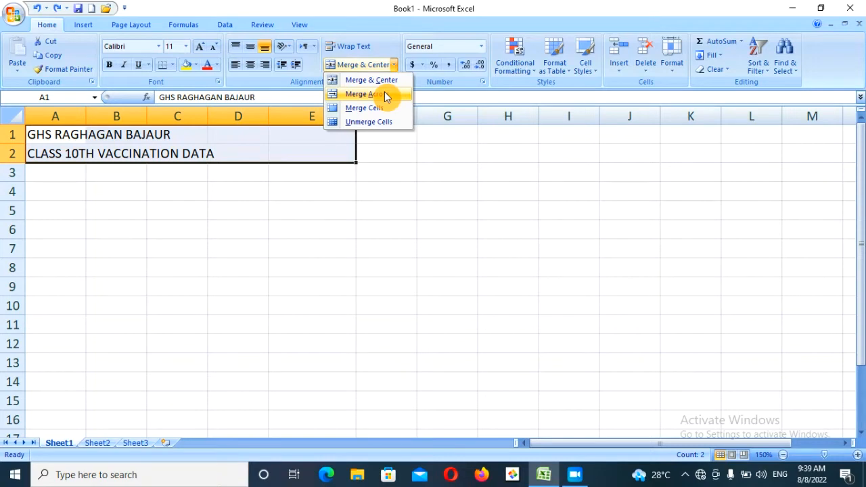
left_click(386, 95)
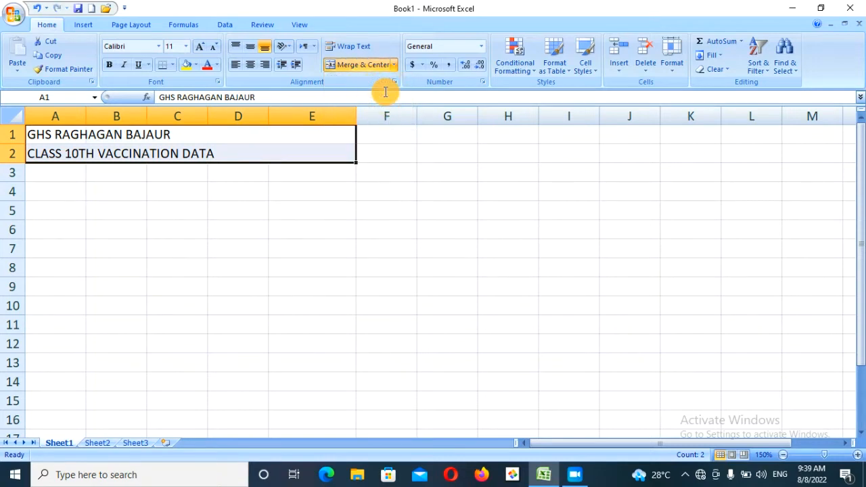
left_click(284, 134)
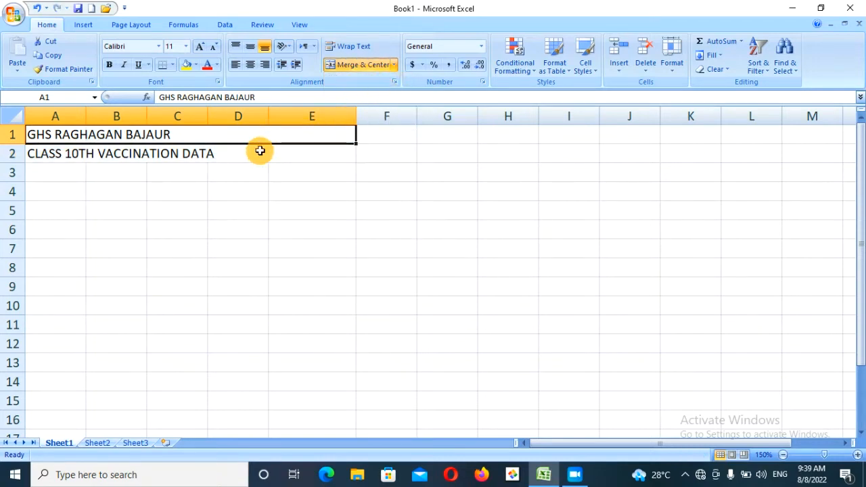
left_click(260, 151)
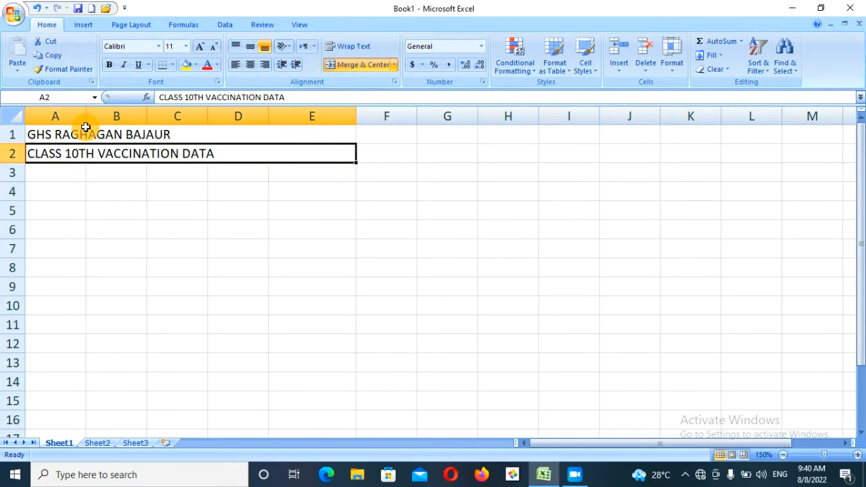
- Toggle Merge & Center off and back on for the row 1 title across A to E
left_click(86, 128)
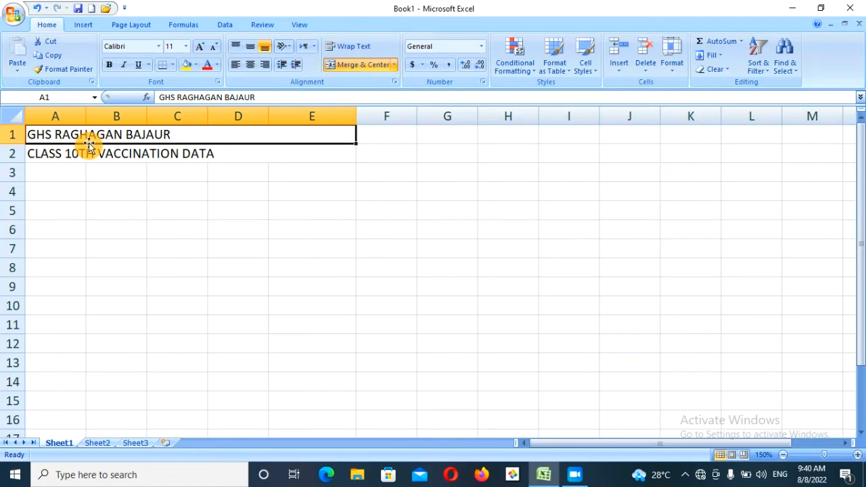
left_click(101, 161)
left_click(87, 134)
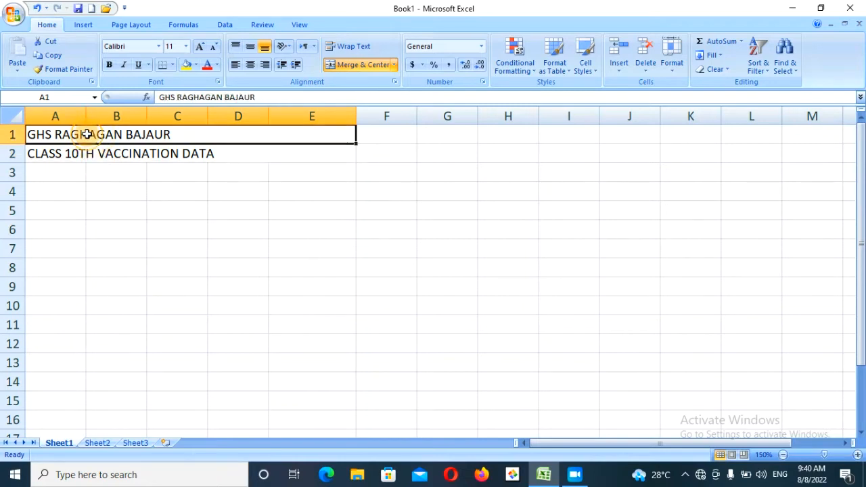
left_click(368, 65)
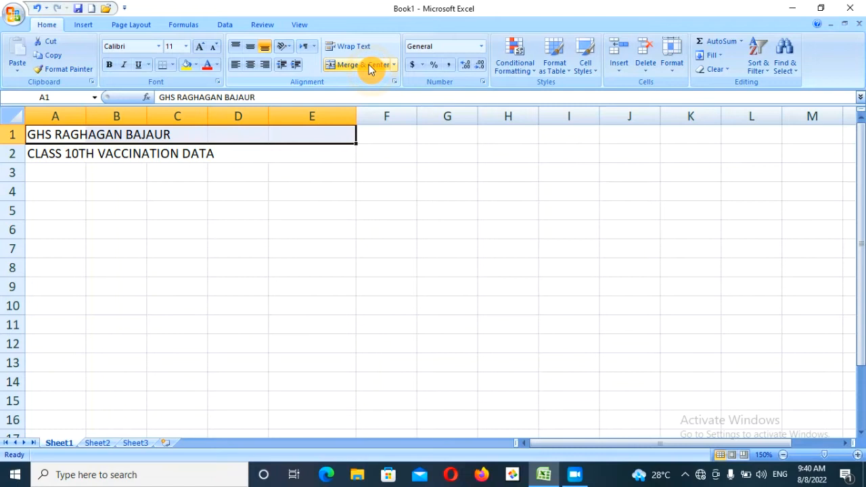
left_click(368, 68)
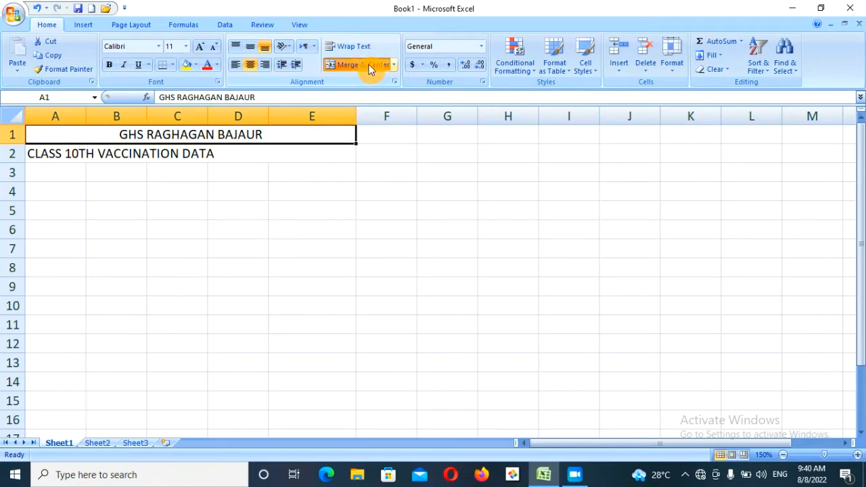
- Merge A2:E2 with Merge Cells, then unmerge those cells again
left_click(214, 148)
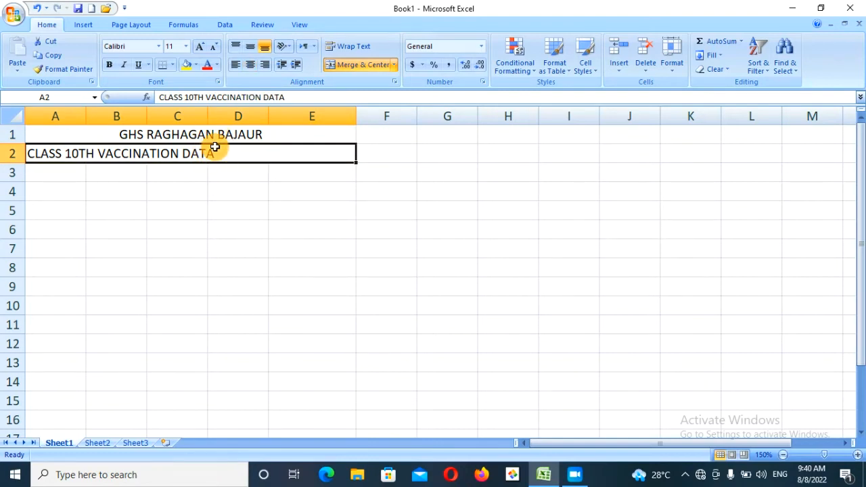
left_click(394, 64)
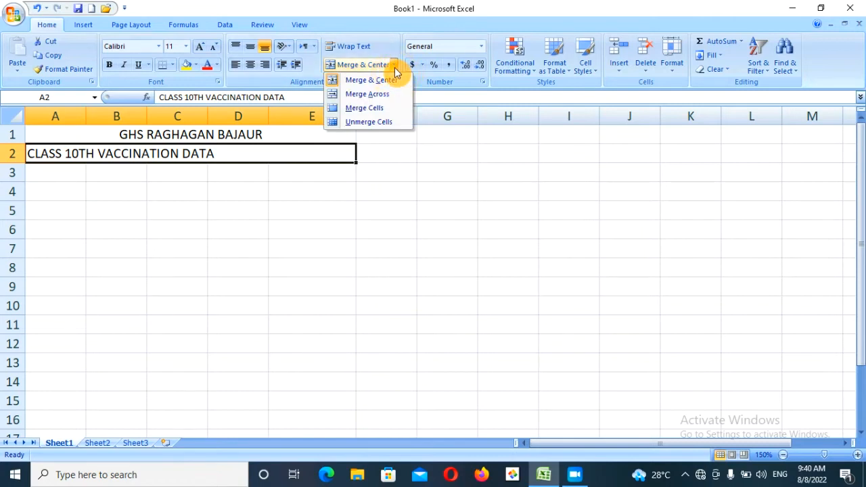
left_click(366, 108)
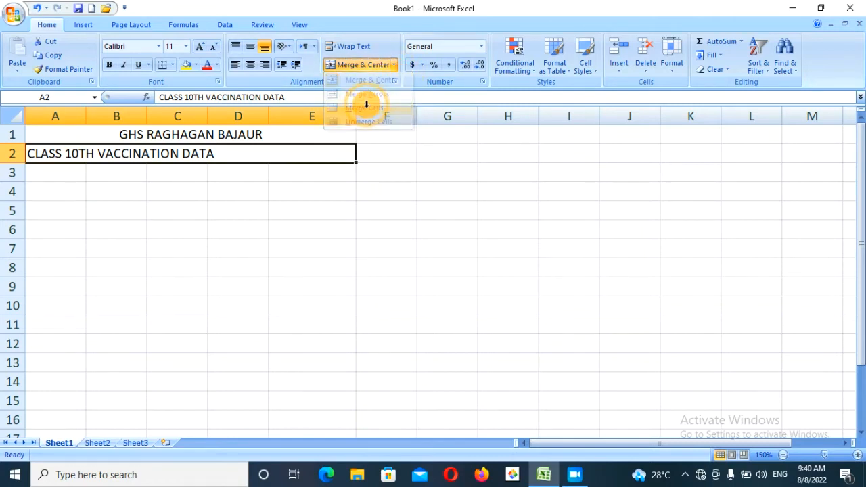
left_click(395, 66)
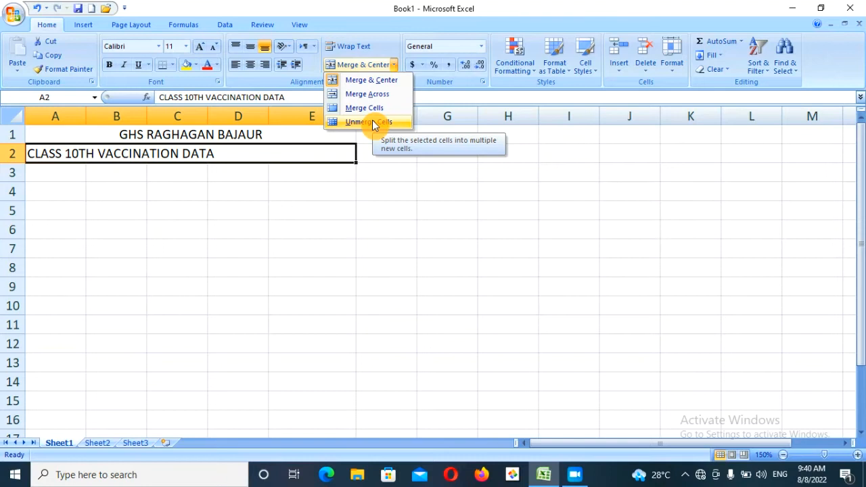
left_click(372, 123)
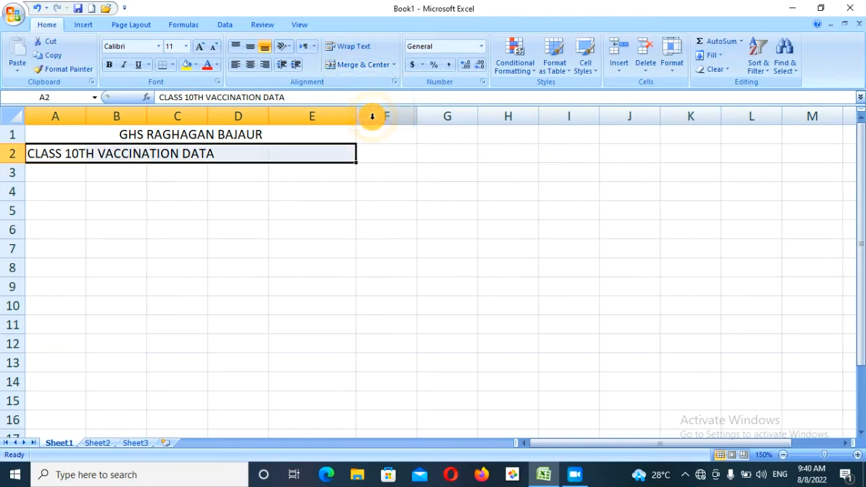
- Unmerge the row 1 title so it left-aligns, then select cell E4
left_click(188, 153)
left_click(213, 135)
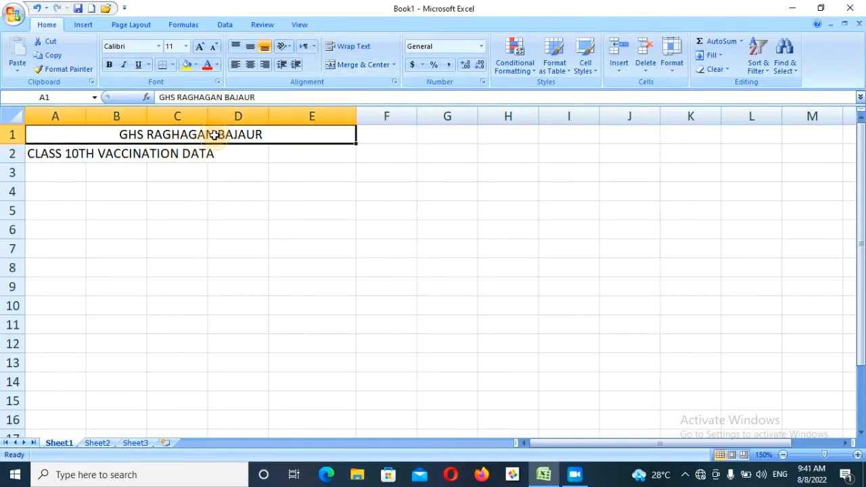
left_click(348, 67)
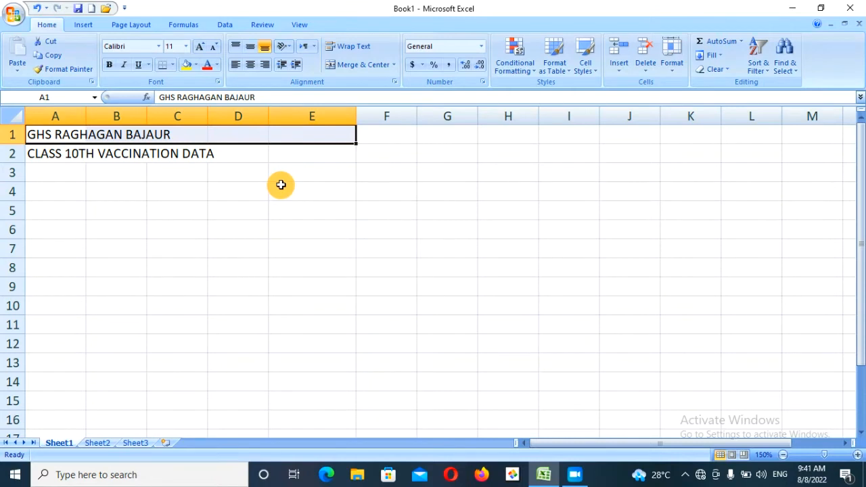
left_click(281, 184)
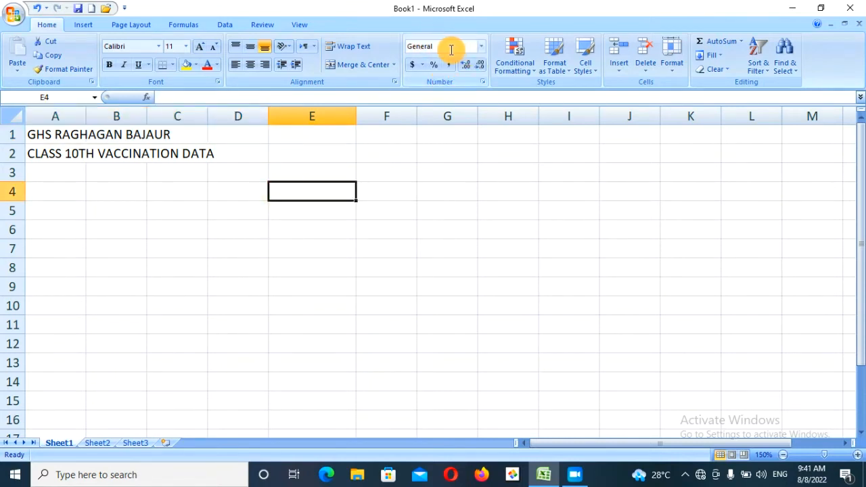
left_click(482, 46)
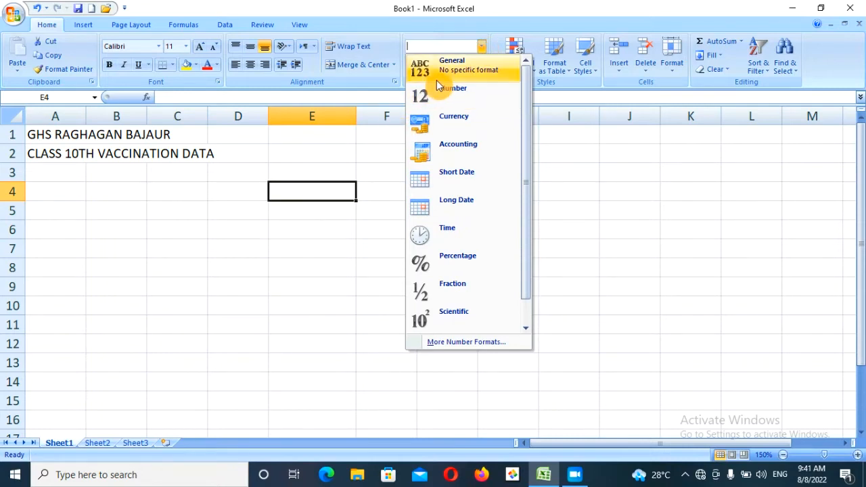
left_click(310, 155)
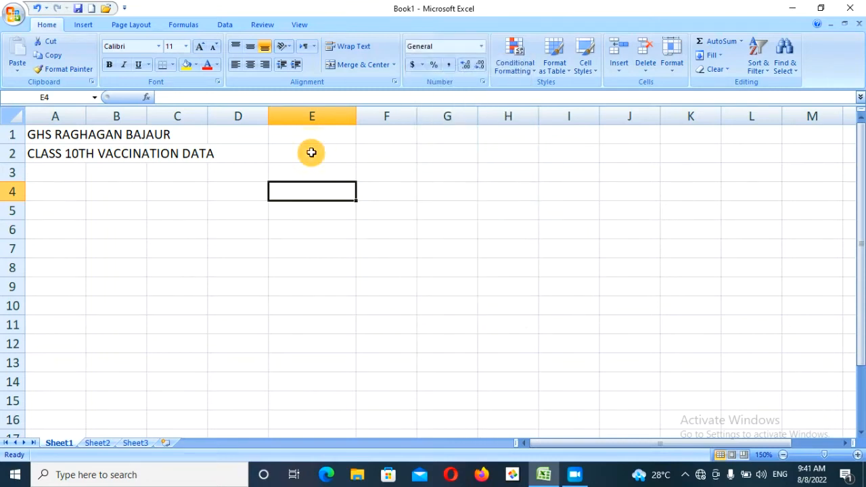
left_click(312, 153)
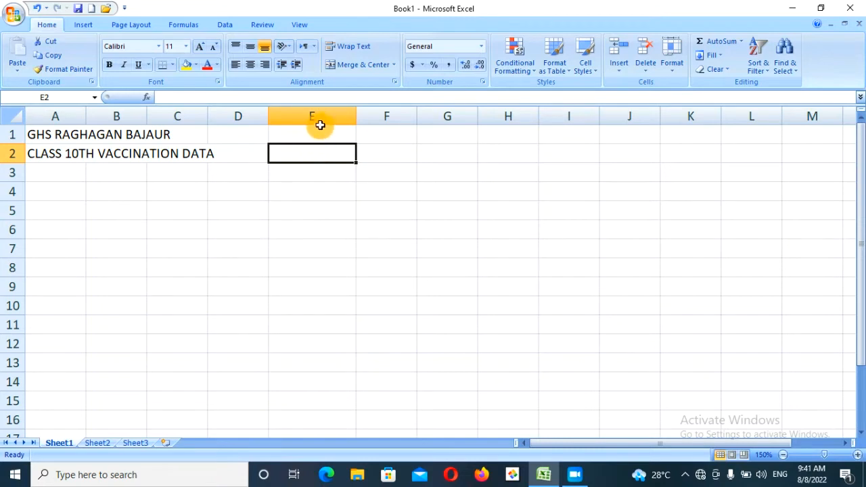
left_click(302, 132)
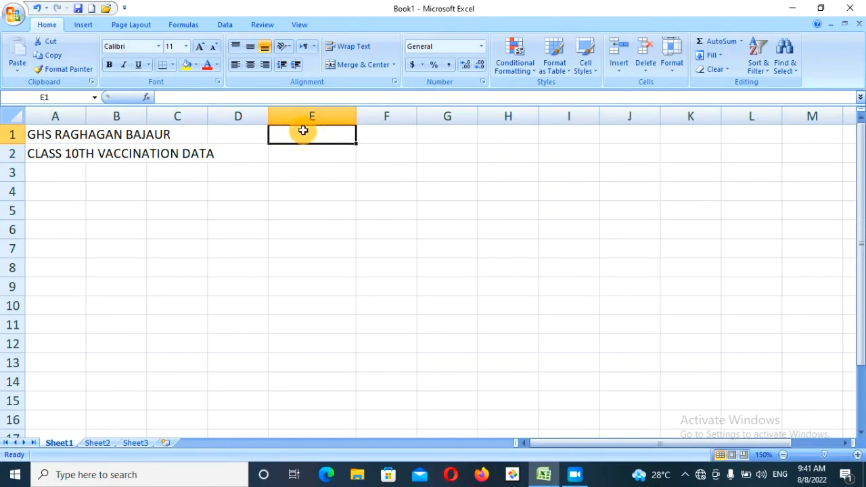
left_click(482, 47)
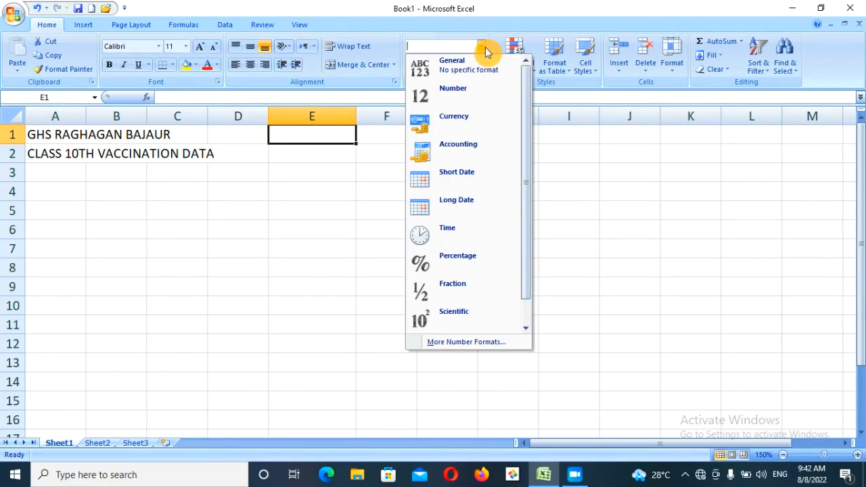
left_click(484, 48)
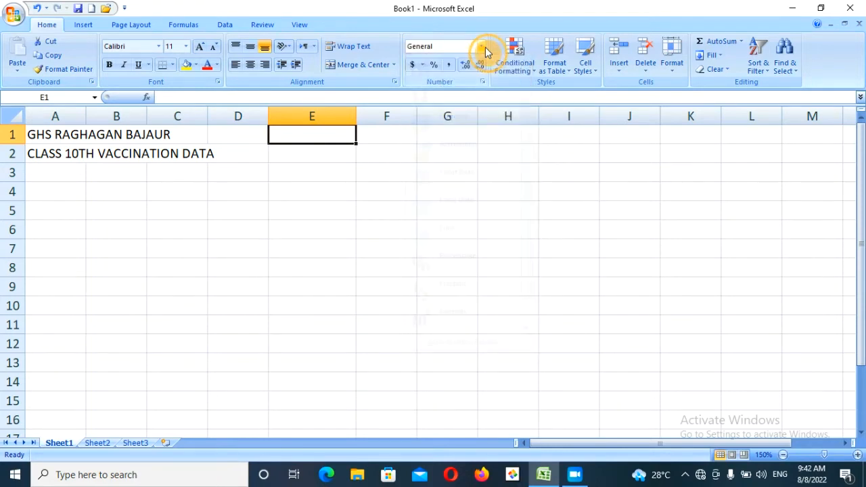
left_click(421, 67)
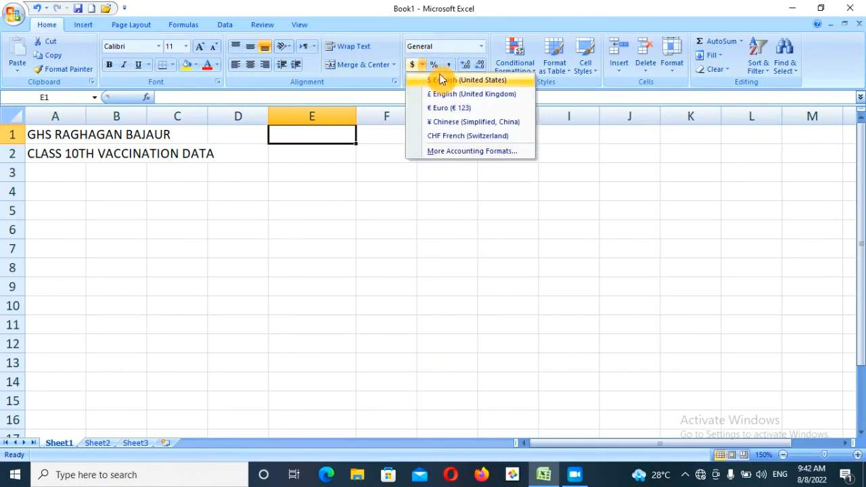
left_click(451, 65)
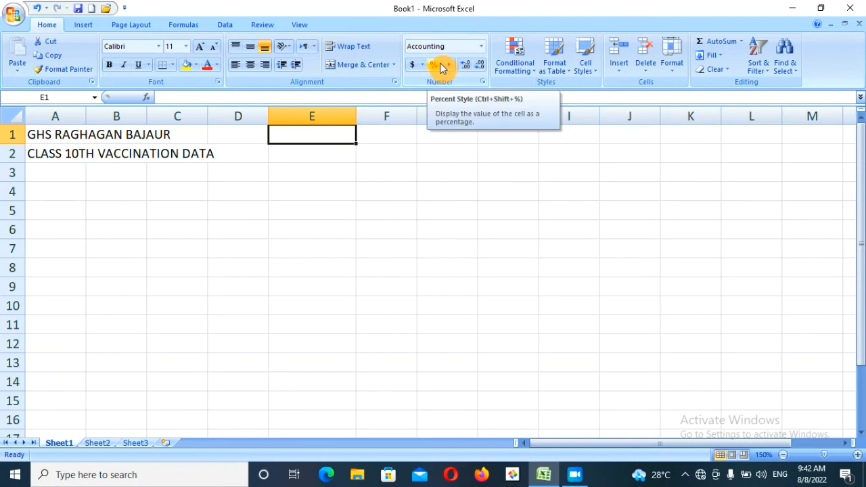
left_click(481, 48)
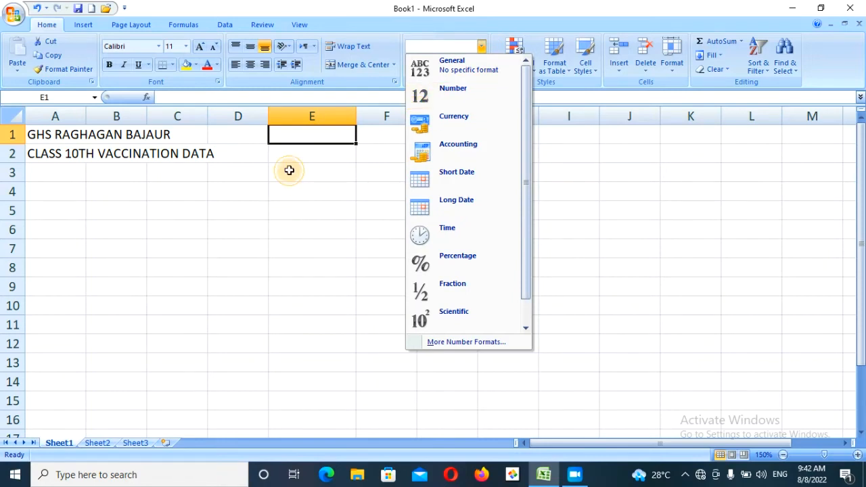
key("Down")
key("Down")
key("Return")
left_click(481, 46)
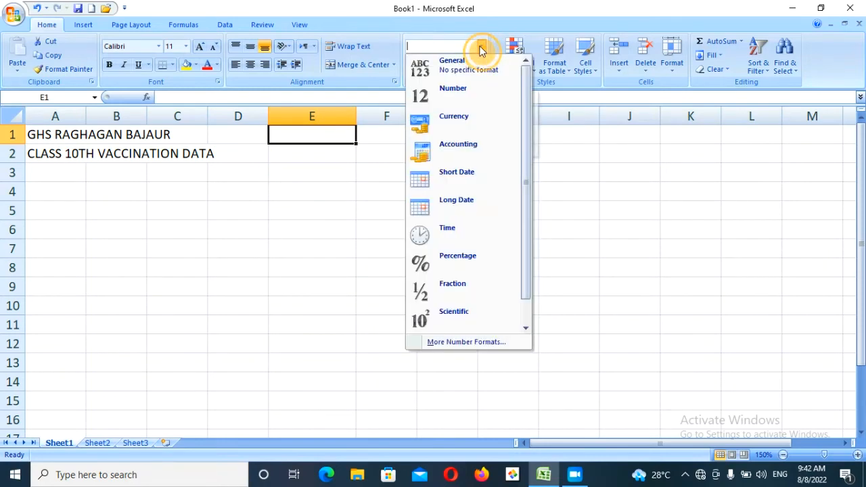
left_click(458, 68)
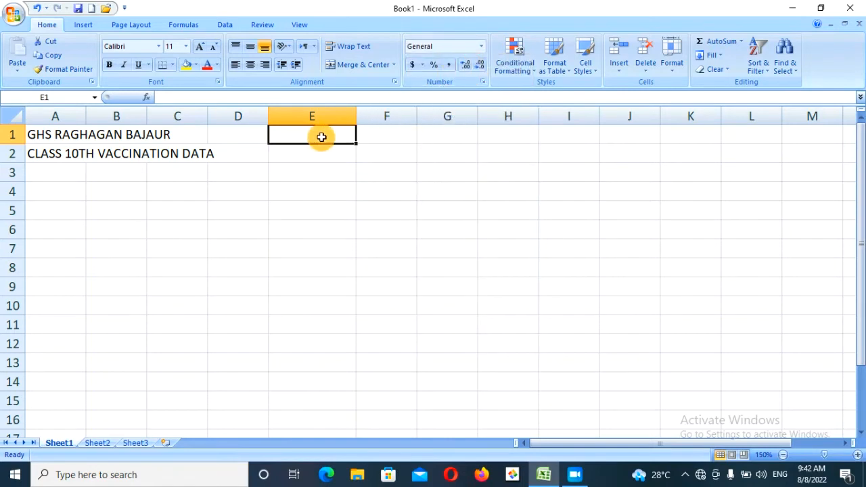
- Enter DFG in E1 and 2345 in F1
type("DFG")
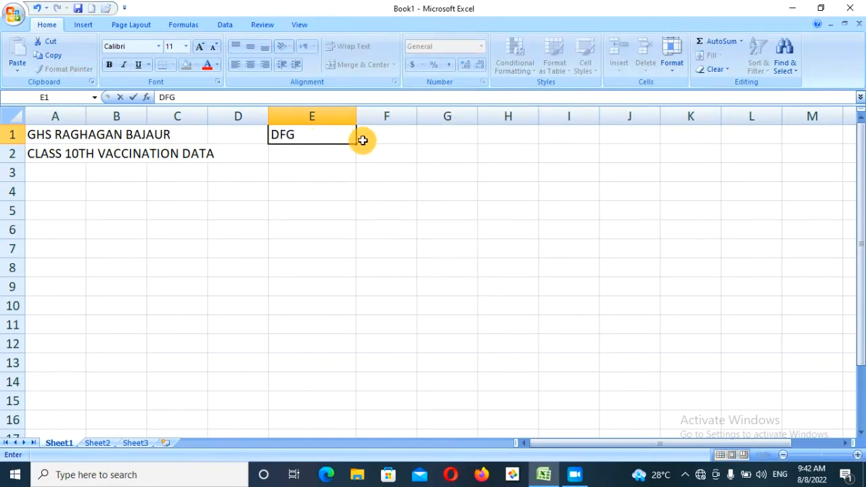
left_click(382, 139)
type("2345")
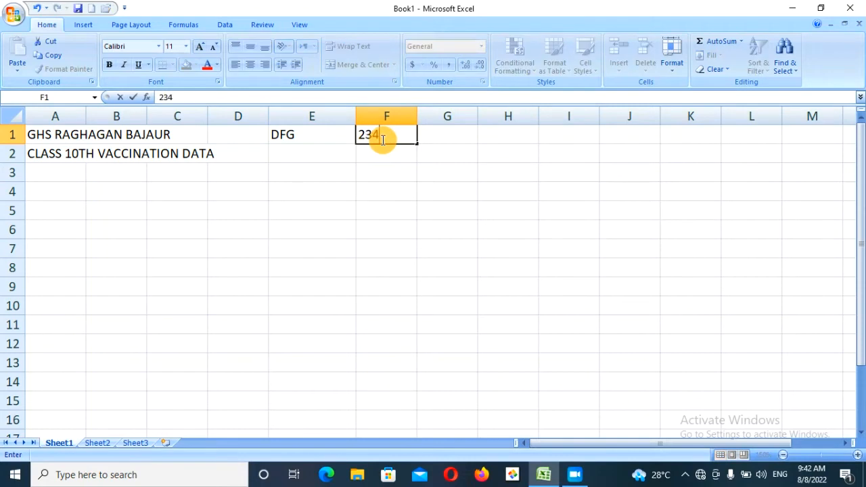
left_click(385, 163)
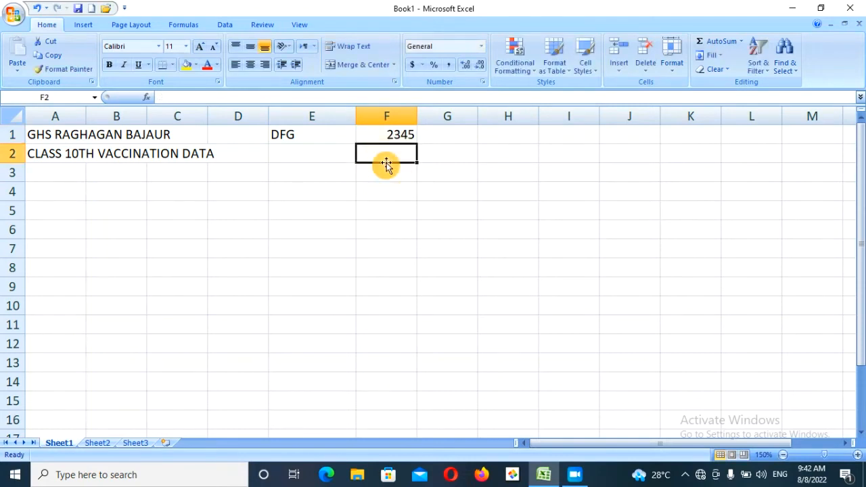
left_click(396, 135)
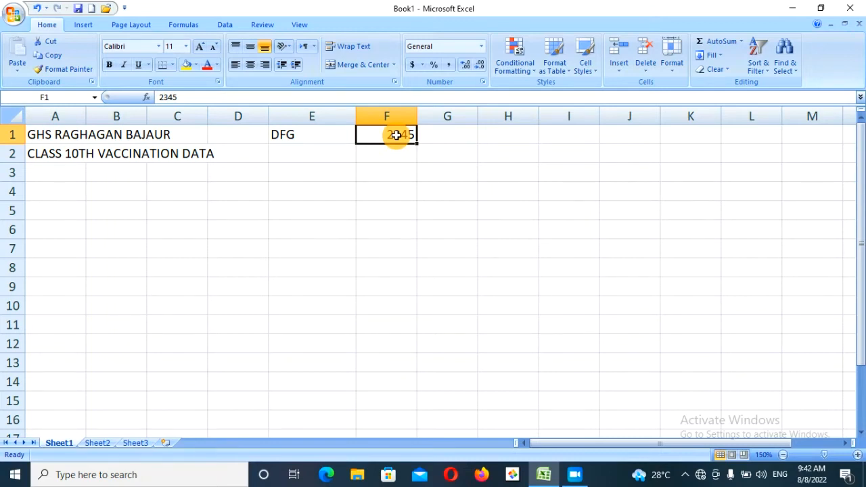
left_click(288, 135)
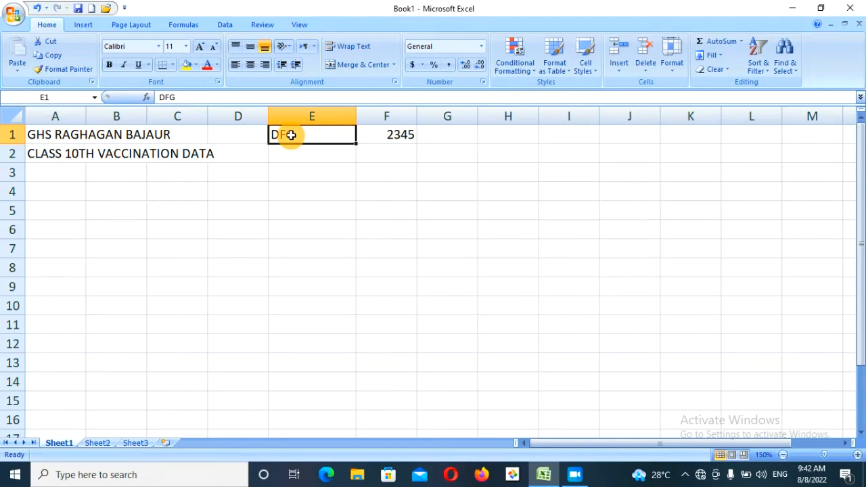
left_click(392, 135)
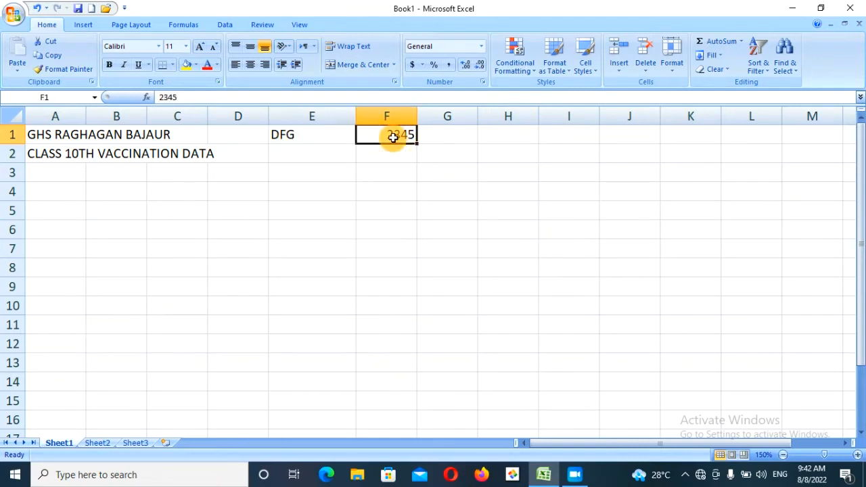
- Apply the Text number format to 2345 in F1, undoing and redoing it
left_click(481, 46)
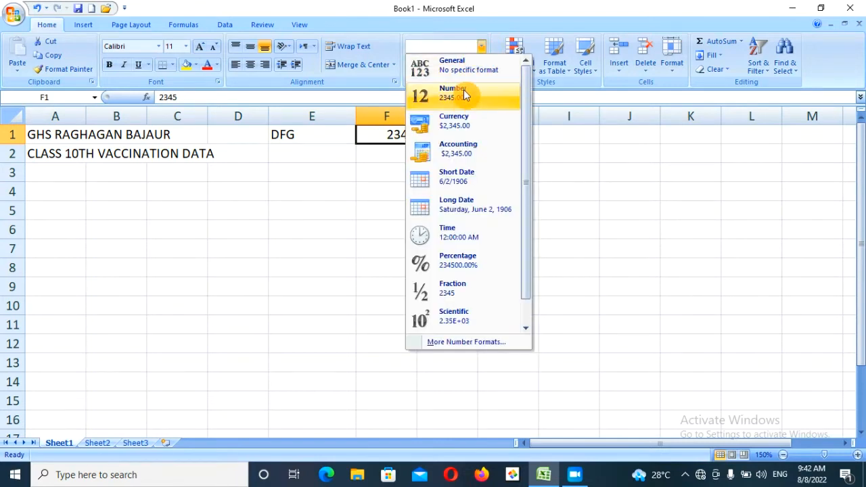
left_click(526, 327)
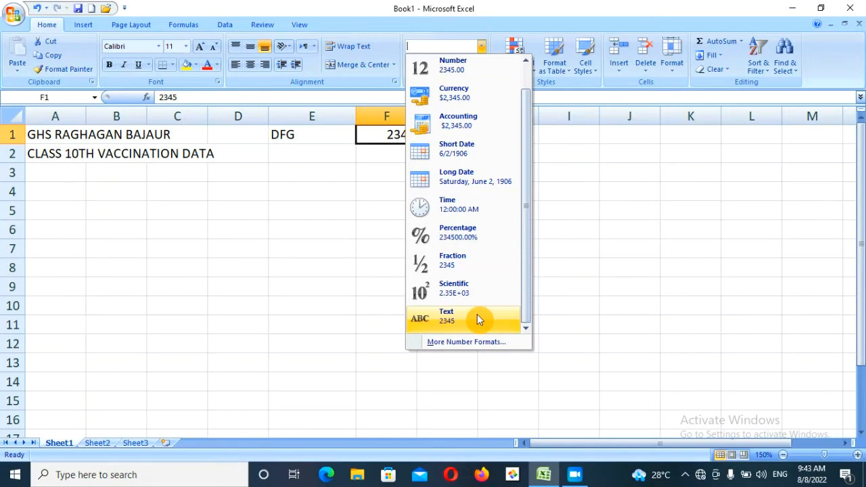
left_click(477, 318)
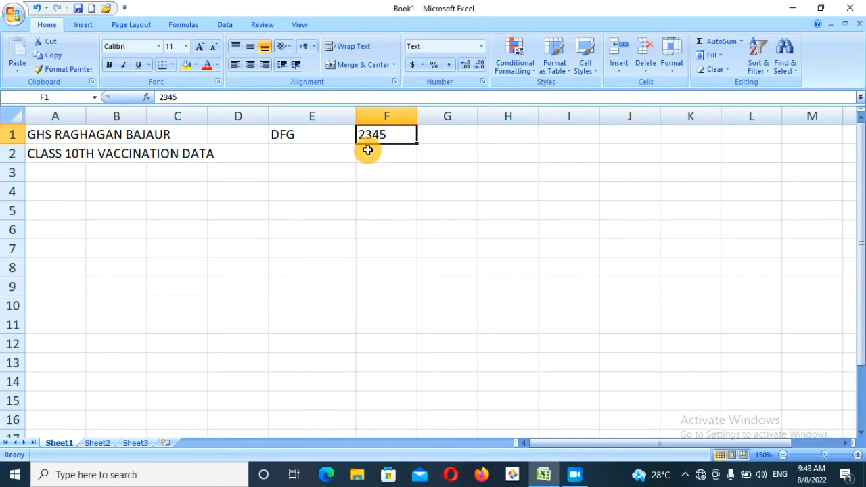
key("ctrl+z")
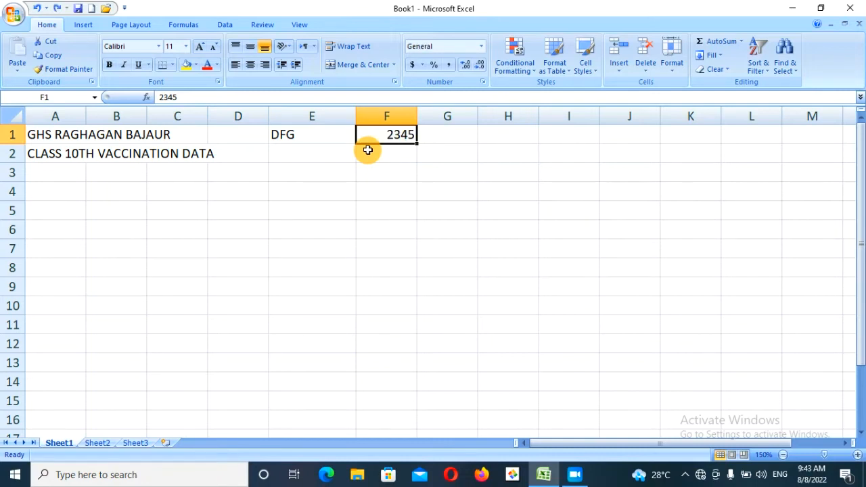
key("ctrl+y")
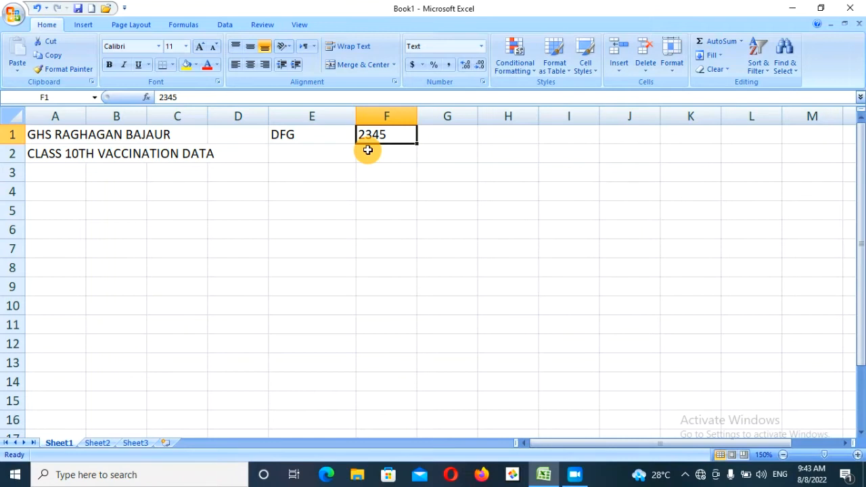
- Enter 567 in F2 and 578 in F3, then compare their formats with F1
left_click(367, 149)
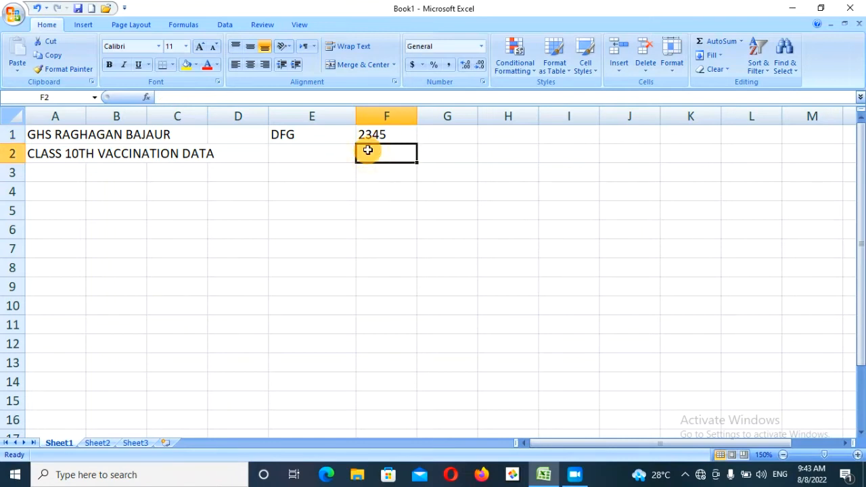
type("567")
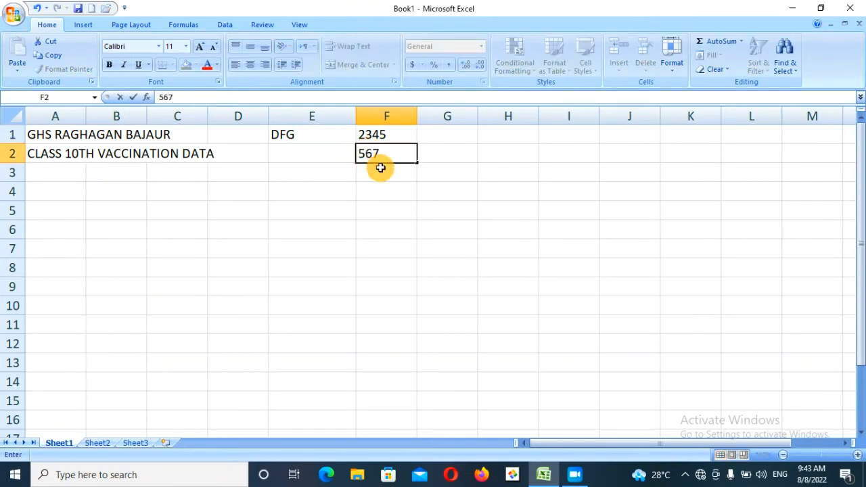
left_click(389, 180)
type("578")
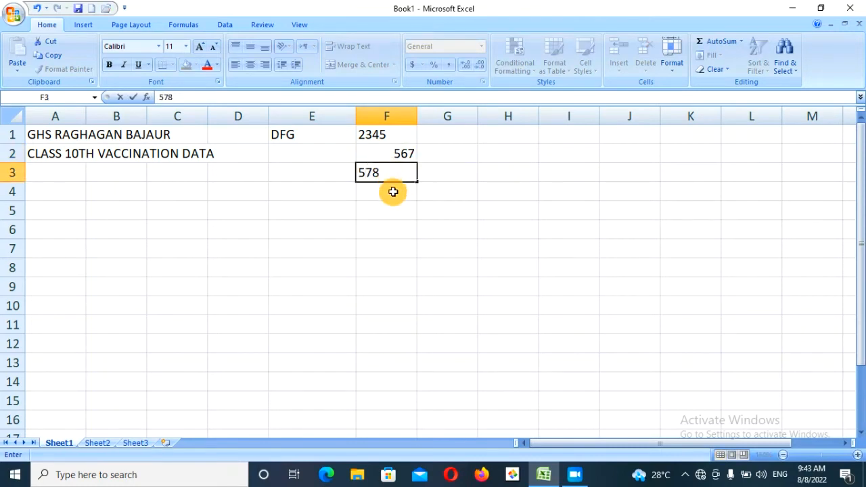
left_click(392, 191)
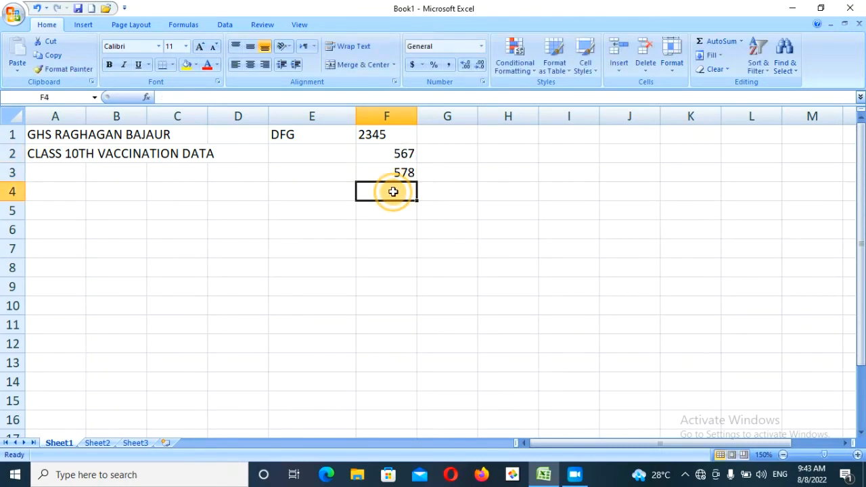
left_click(375, 146)
left_click(370, 135)
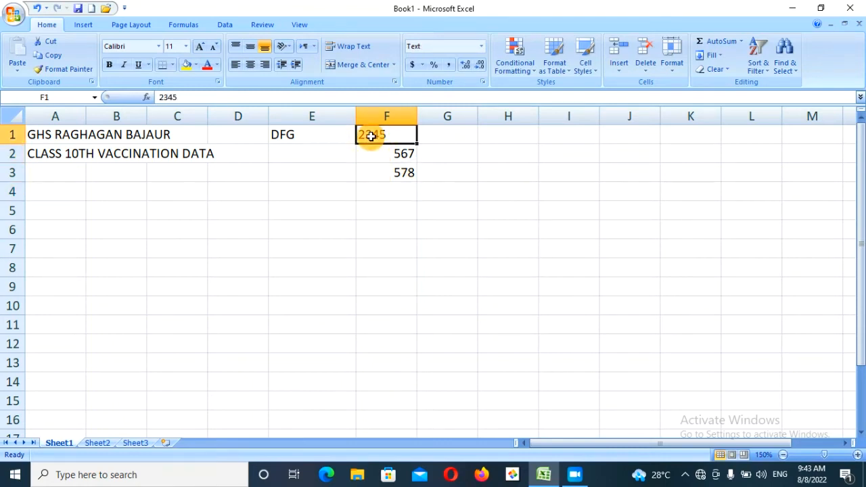
left_click(388, 152)
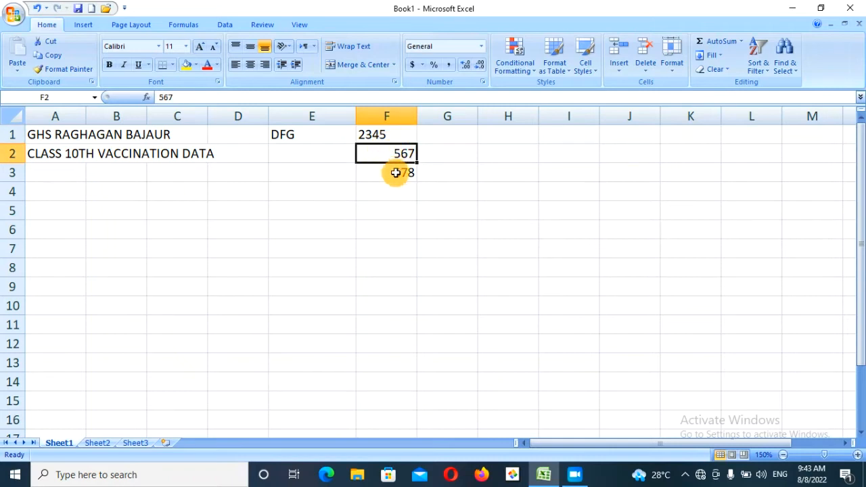
left_click(396, 173)
left_click(392, 154)
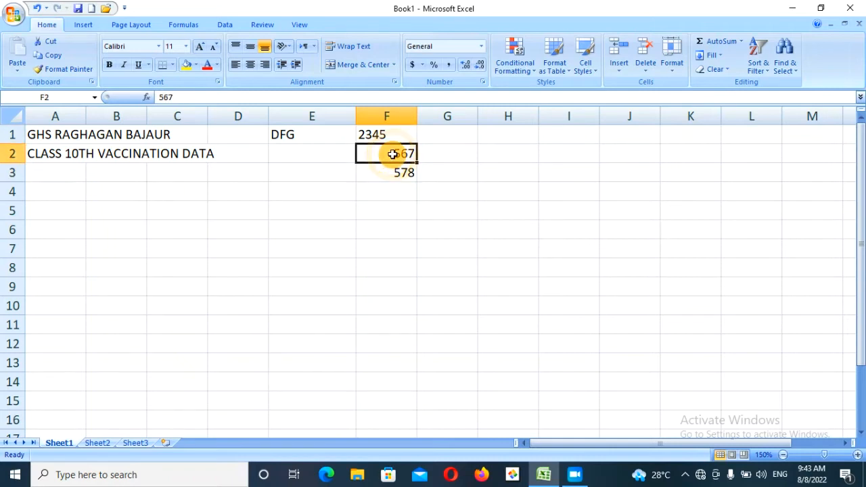
- Enter the sum formula =F3+F2 in F4, then undo it
left_click(388, 190)
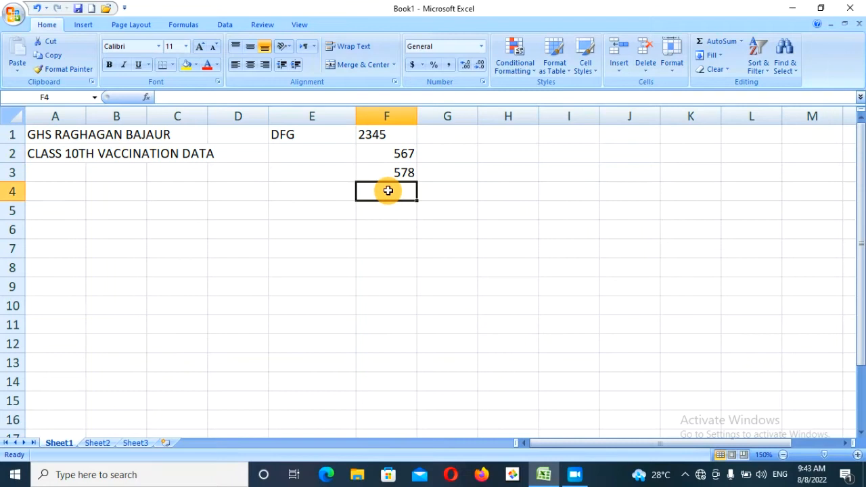
type("=")
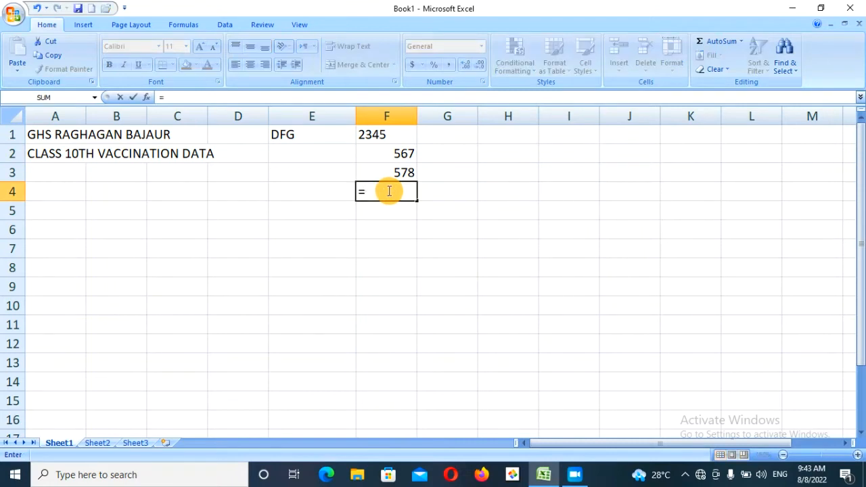
left_click(399, 174)
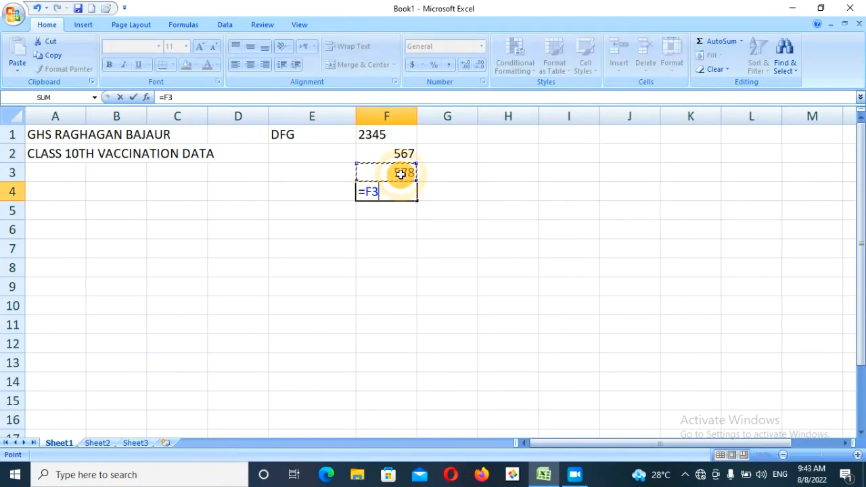
type("=")
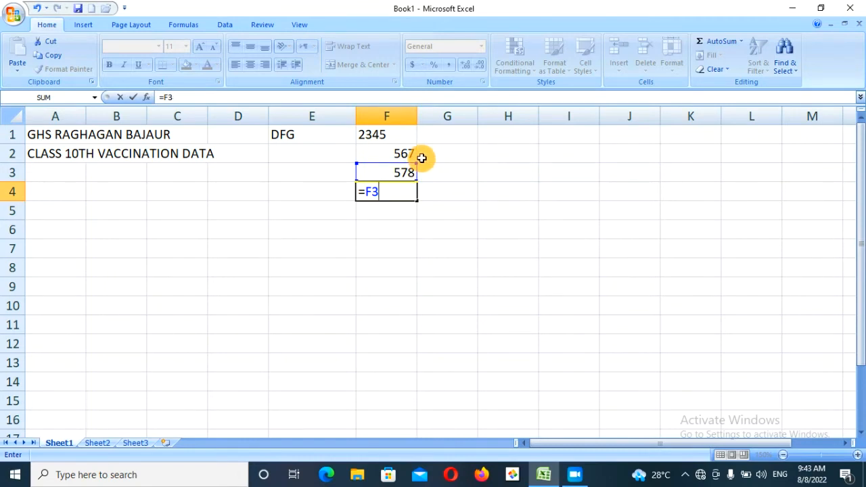
left_click(404, 155)
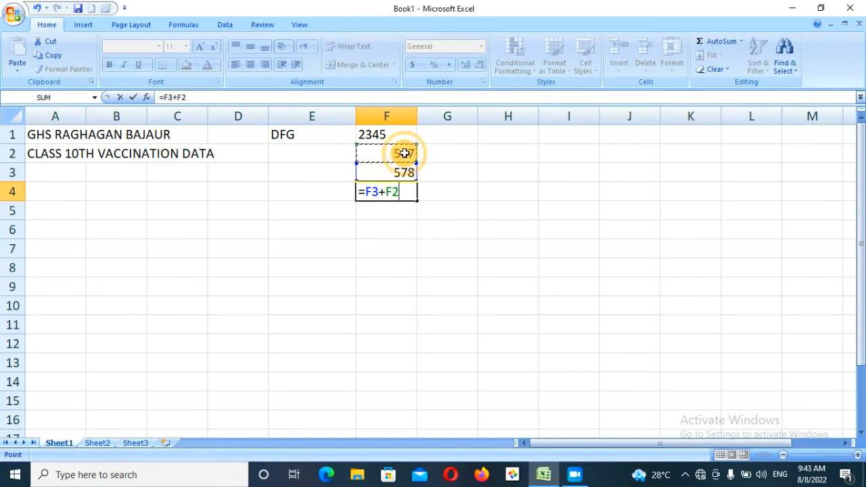
key("Return")
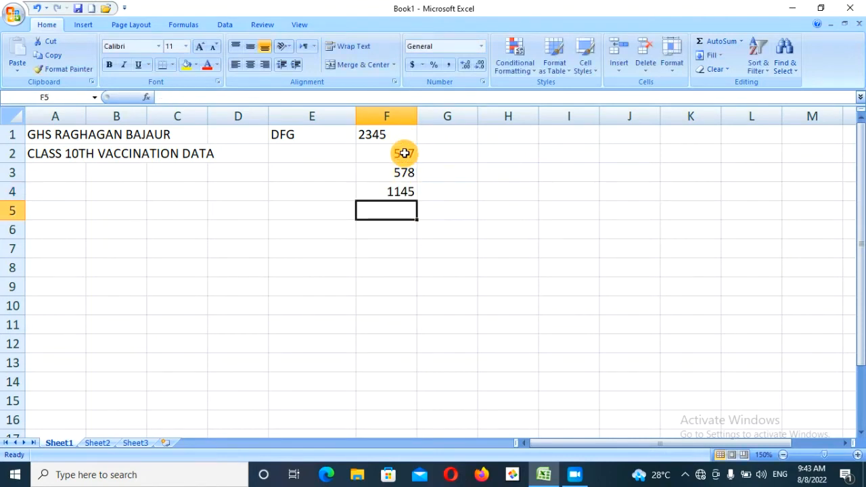
key("ctrl+z")
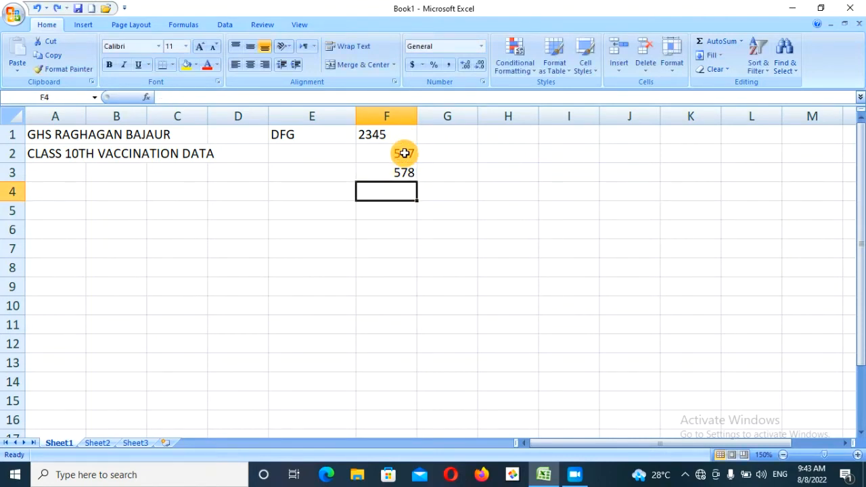
- Enter the formula =F1+F2 in cell F4
type("=")
left_click(368, 134)
type("+")
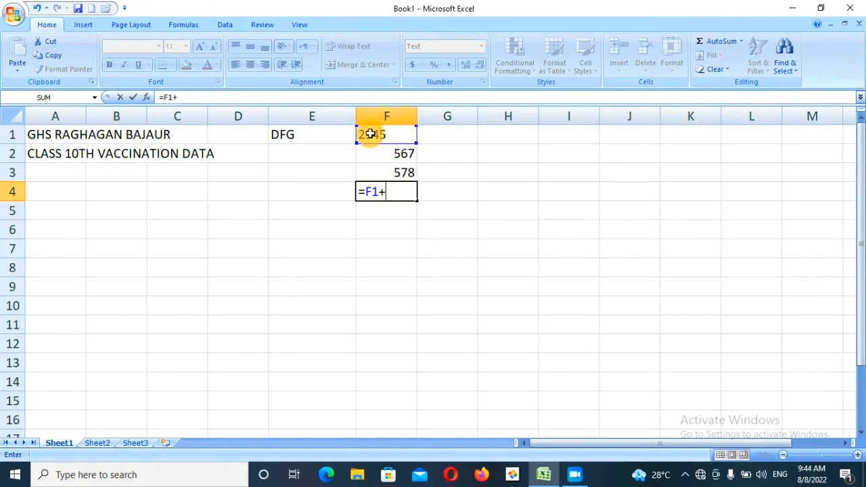
left_click(402, 153)
key("Return")
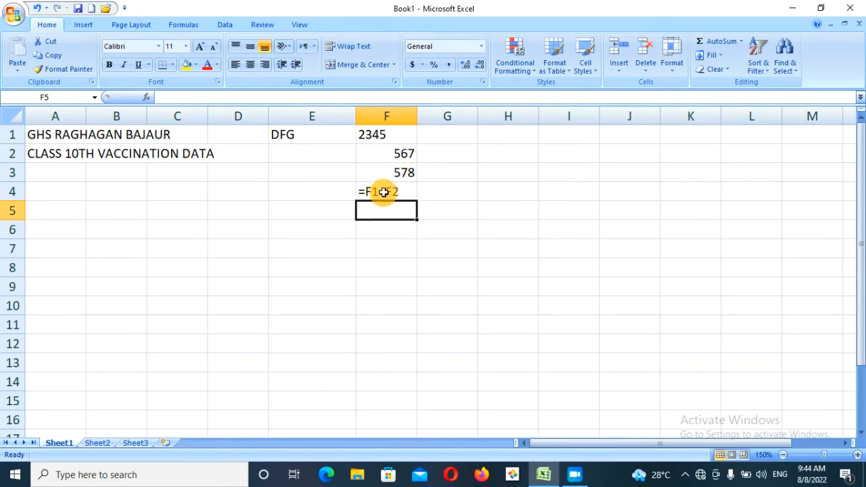
- Set F1 back to General format and clear the formula from F4
left_click(392, 134)
left_click(399, 153)
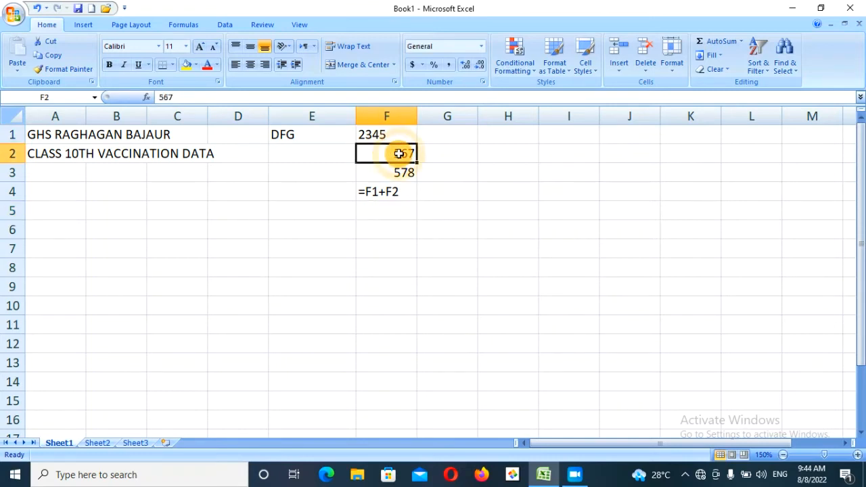
left_click(382, 136)
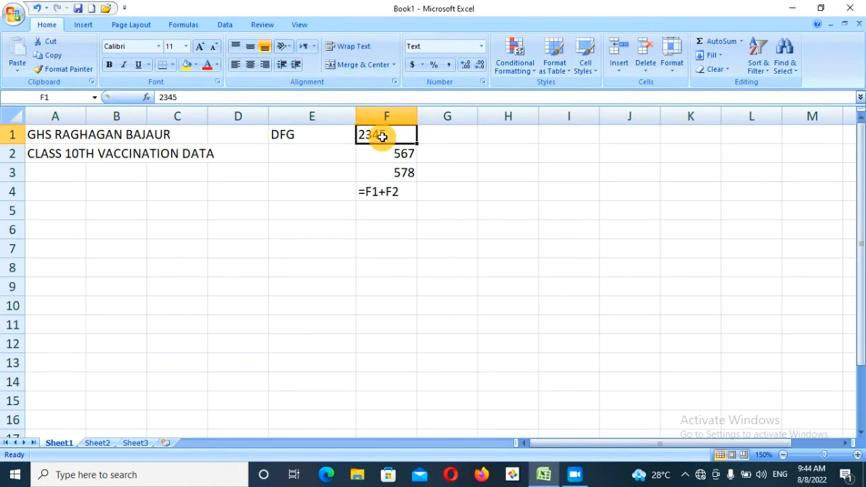
left_click(479, 46)
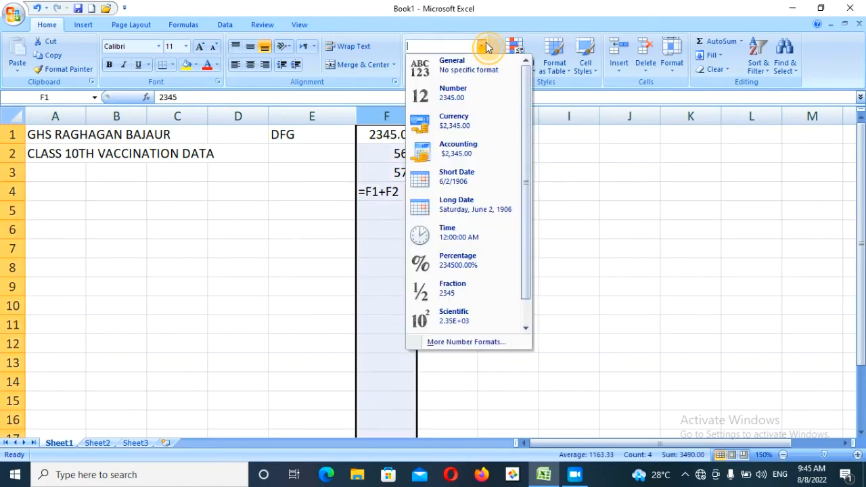
left_click(464, 68)
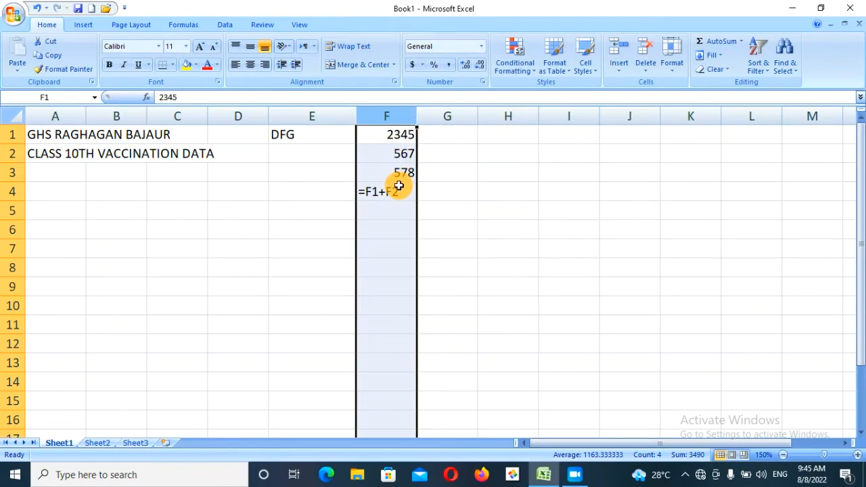
left_click(399, 190)
key("Delete")
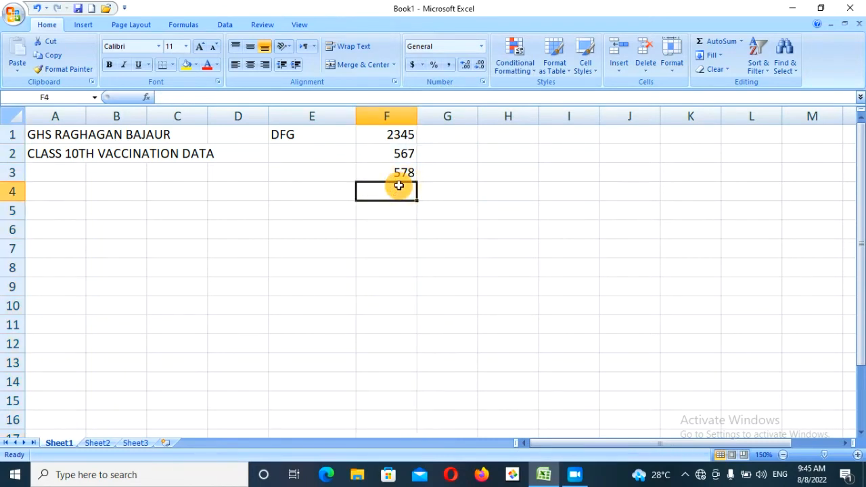
- Enter =F1+F2 in F4 to show 2912, then select all of column F
type("=")
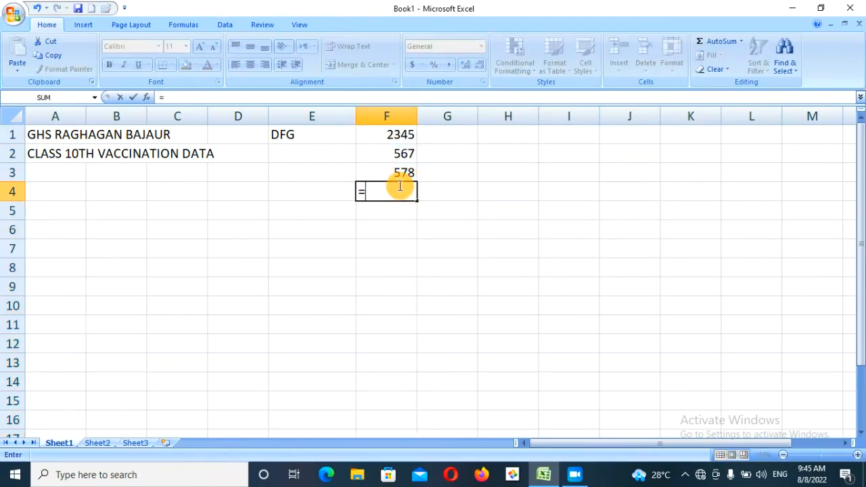
left_click(402, 138)
type("+")
left_click(407, 152)
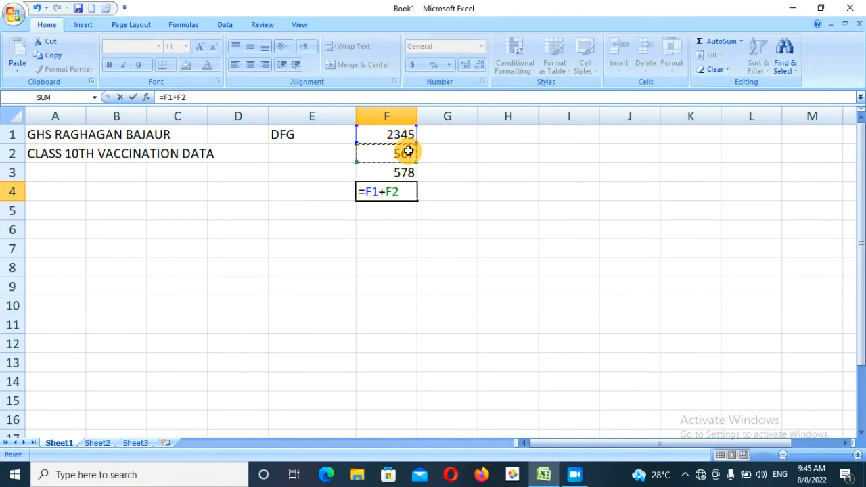
key("Return")
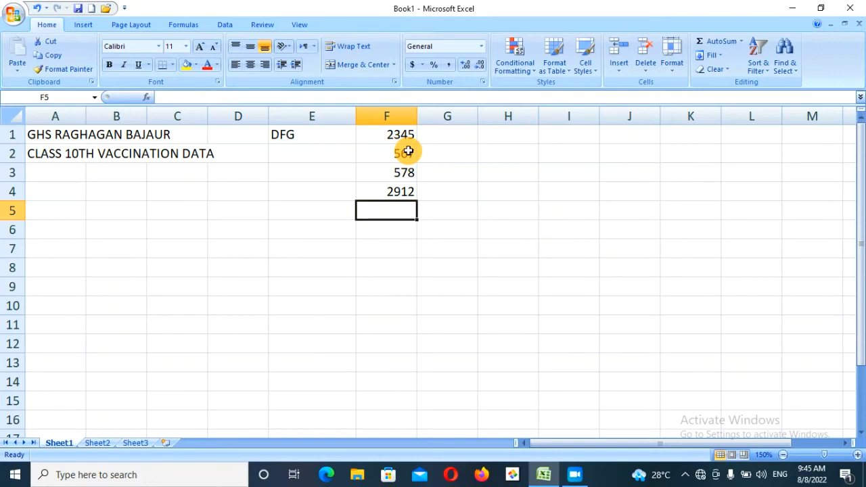
left_click(480, 46)
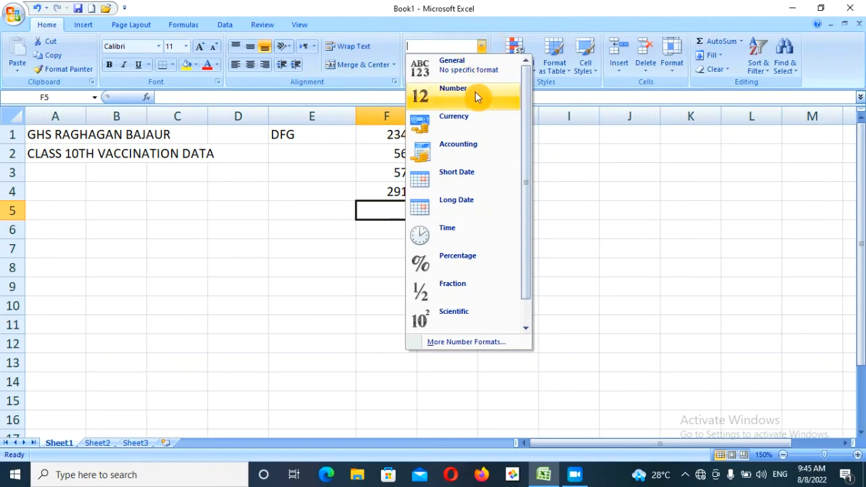
left_click(387, 121)
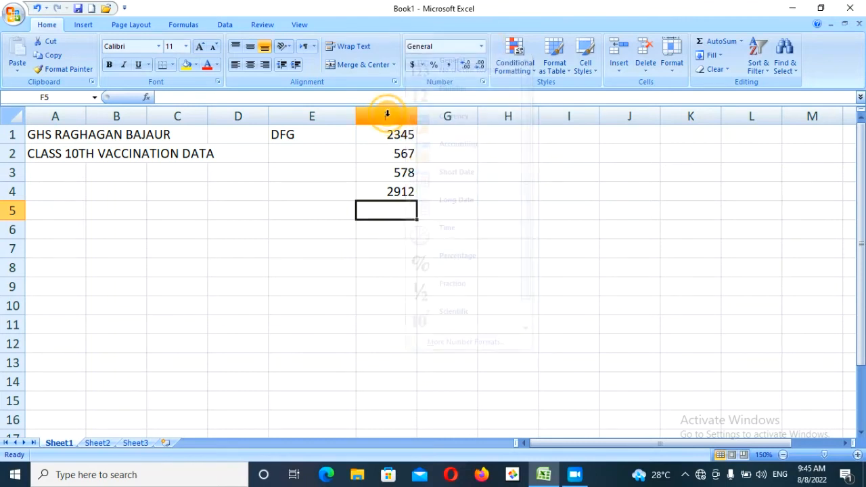
left_click(387, 117)
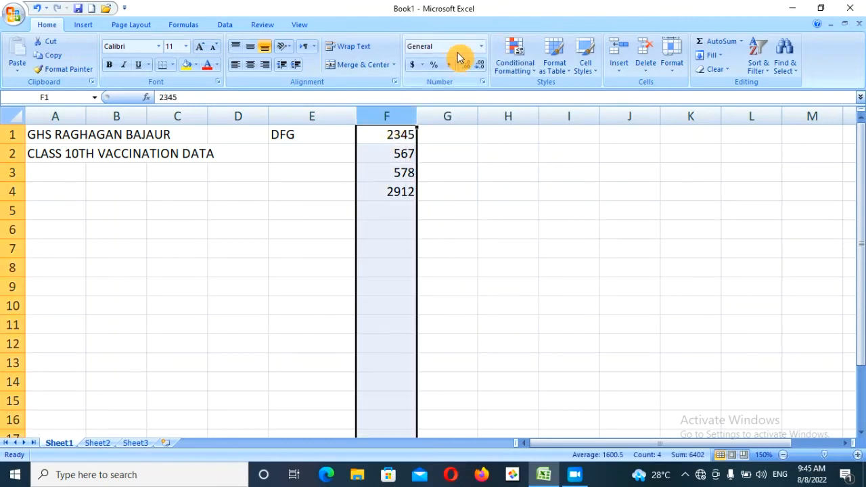
- Apply Currency format to column F and adjust it to one decimal, e.g. $2,912.0
left_click(480, 47)
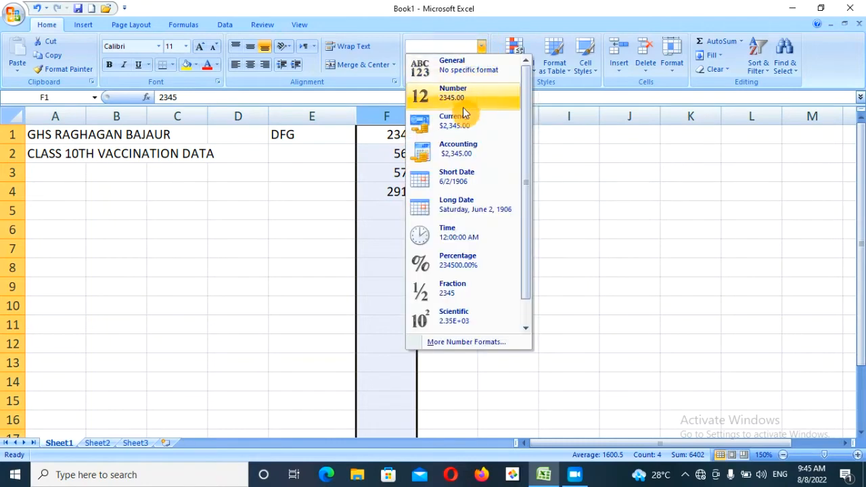
left_click(464, 122)
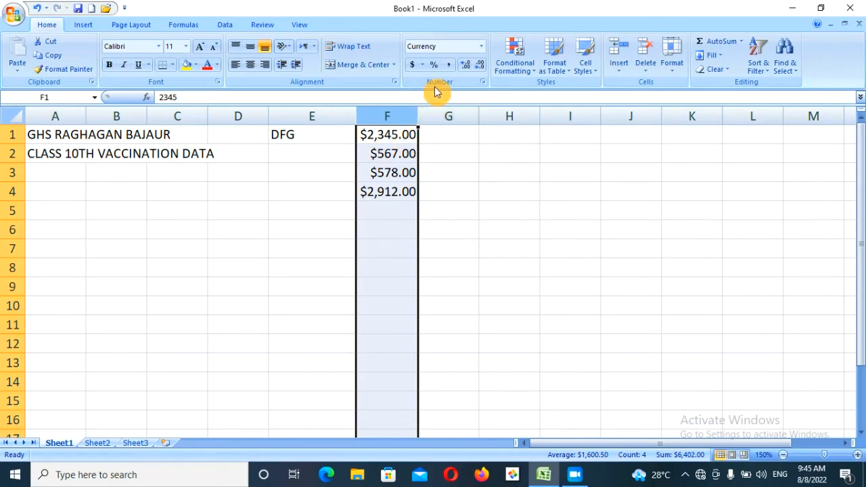
left_click(464, 65)
left_click(464, 65)
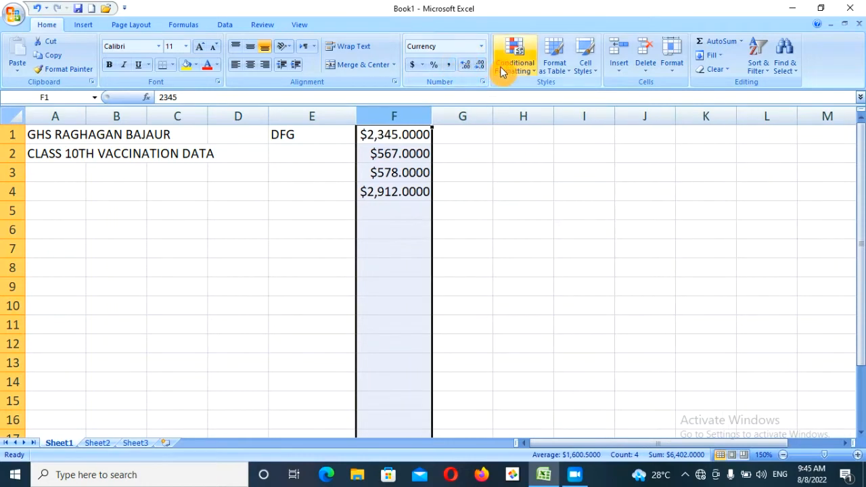
left_click(482, 70)
left_click(481, 69)
left_click(482, 69)
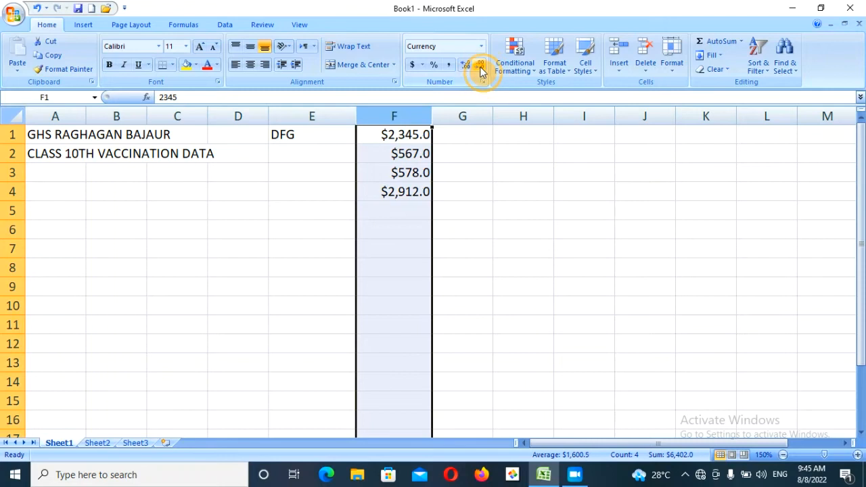
left_click(481, 70)
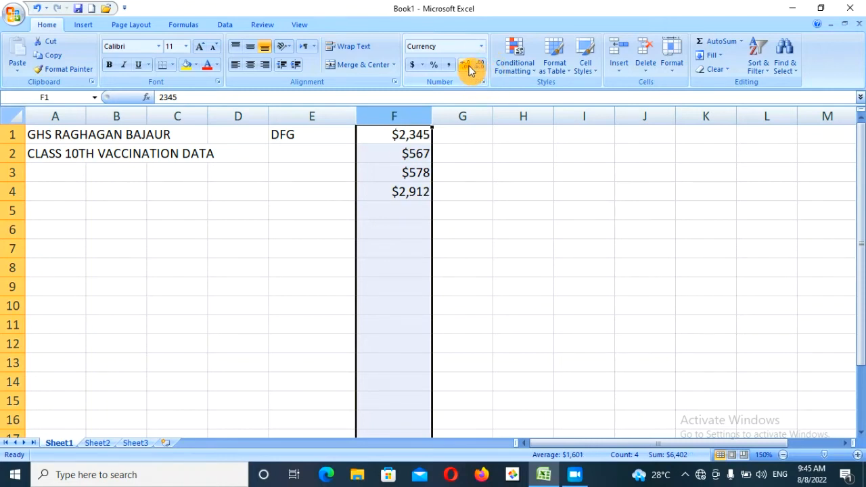
left_click(470, 69)
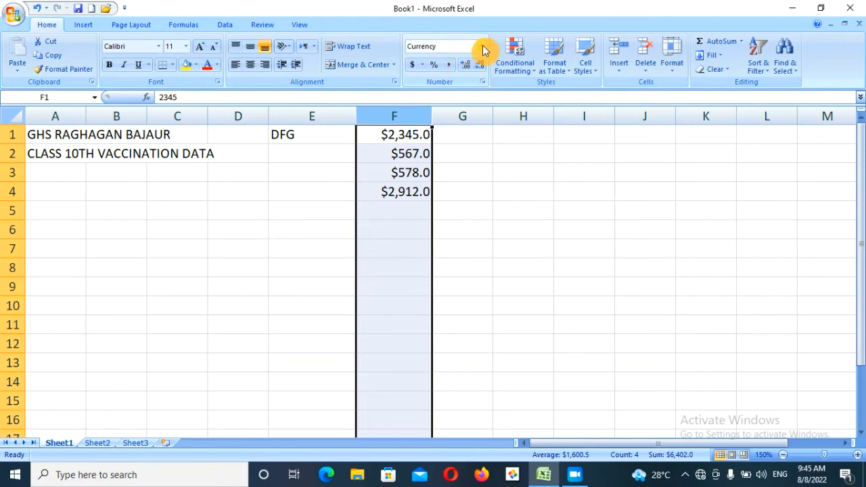
left_click(480, 48)
- Set column F's Currency format to 0 decimal places in Format Cells, showing $2,345
left_click(450, 345)
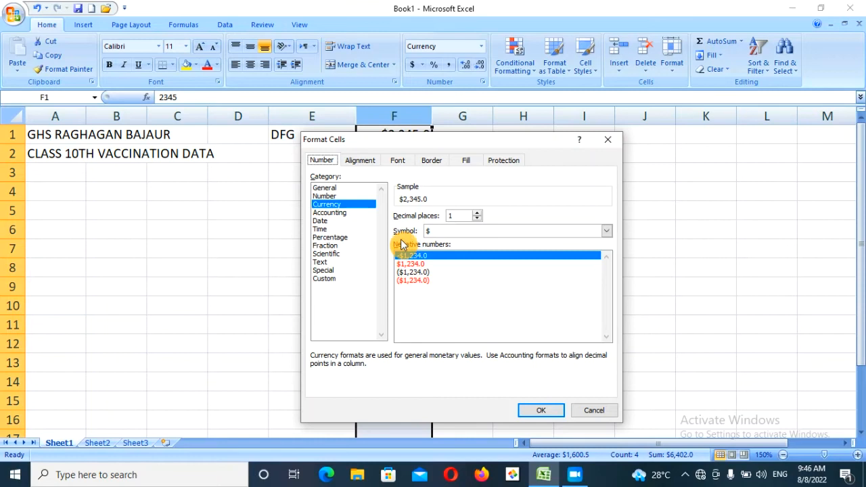
left_click(476, 213)
left_click(476, 213)
left_click(476, 214)
left_click(476, 219)
left_click(477, 218)
left_click(476, 218)
left_click(476, 218)
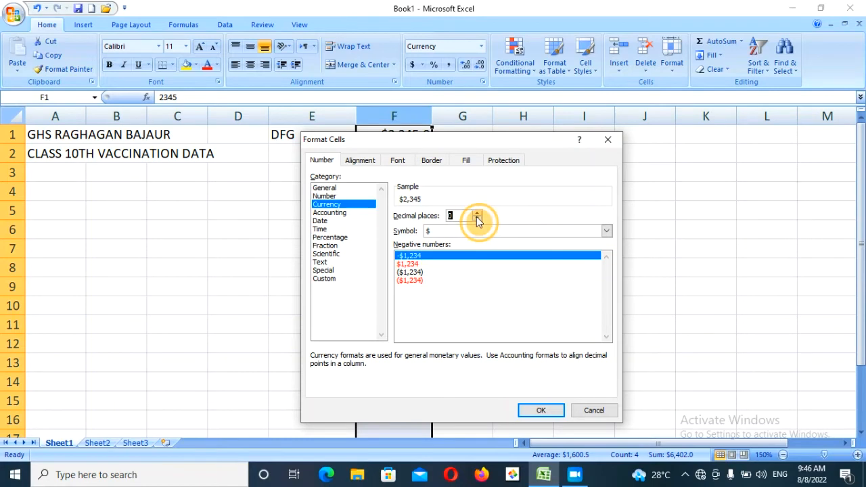
left_click(543, 410)
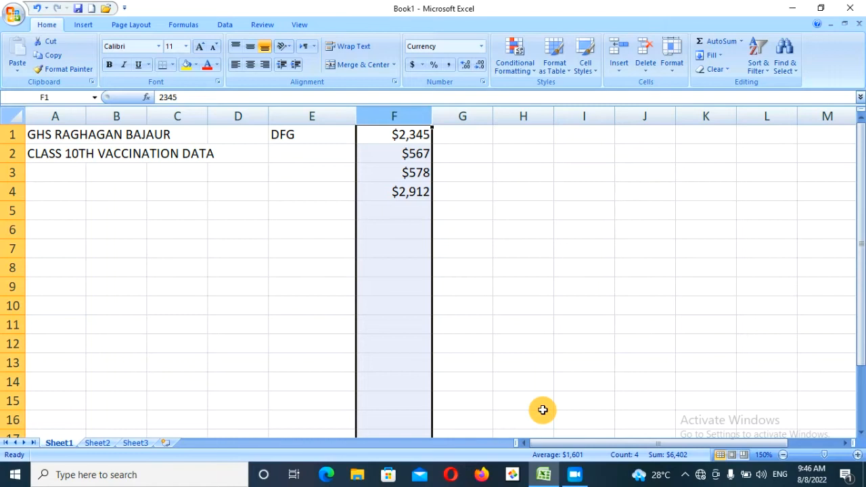
- Try pound-sterling and then euro Accounting formats on column F
left_click(421, 69)
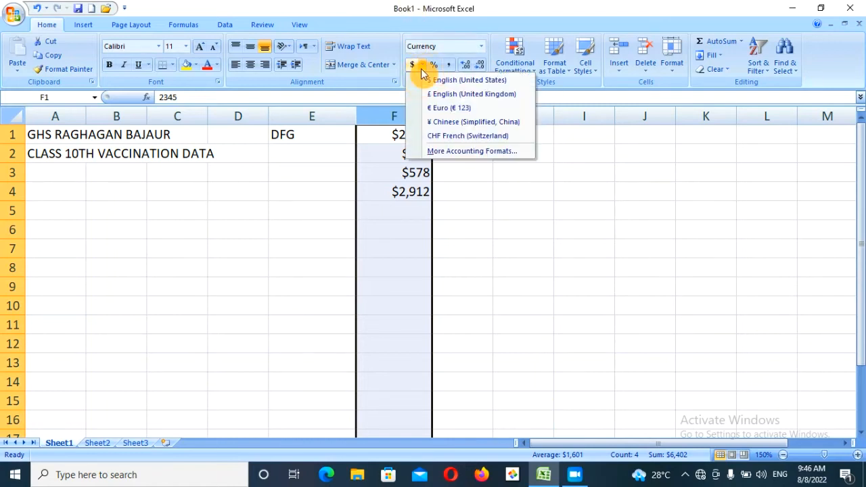
left_click(450, 94)
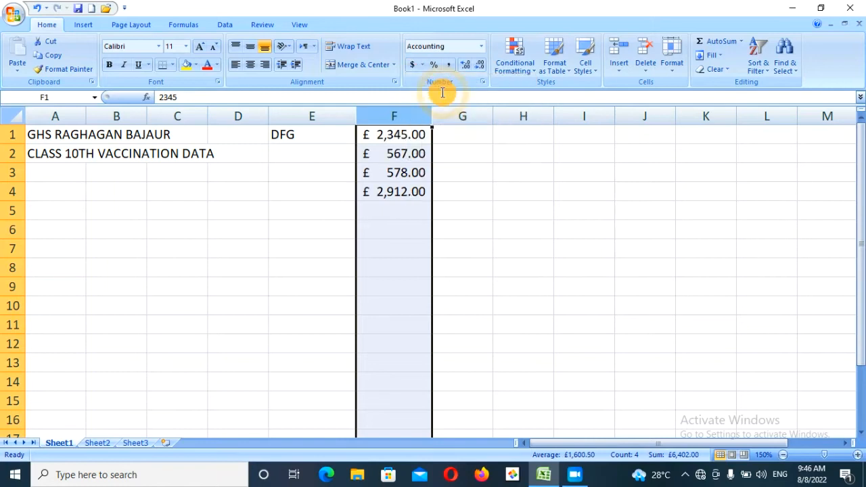
left_click(422, 67)
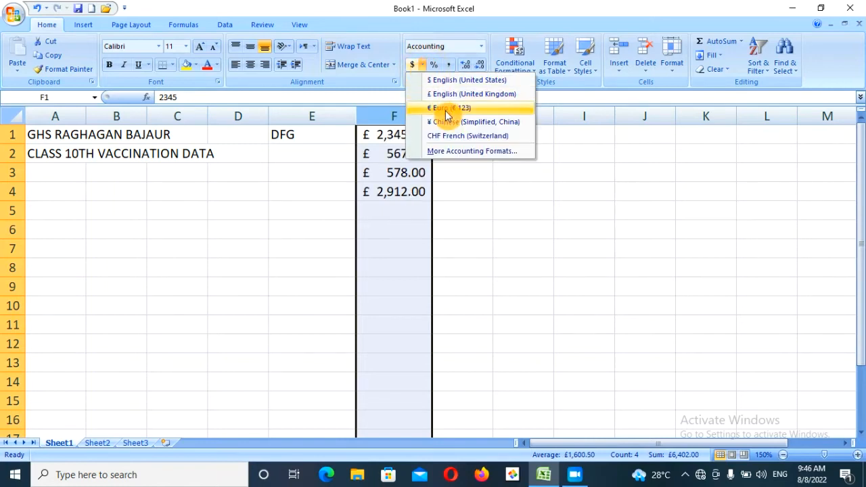
left_click(446, 108)
- Apply the ¥ Japanese Accounting symbol to column F via More Accounting Formats
left_click(421, 67)
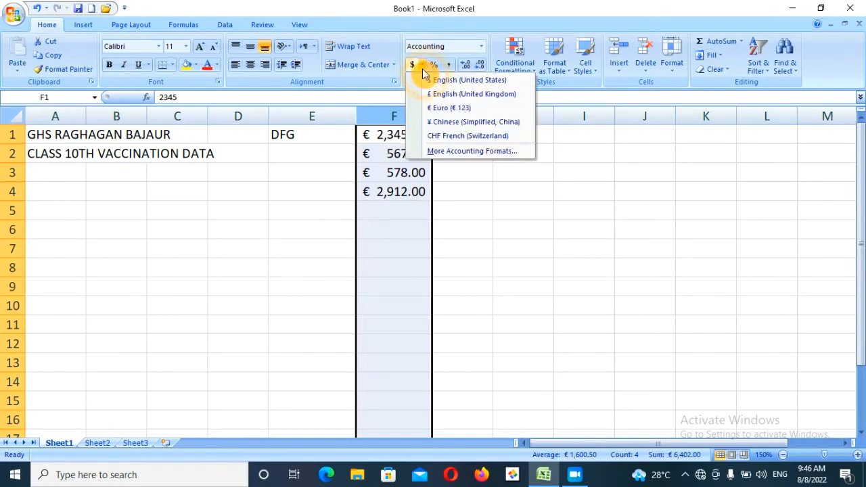
left_click(450, 151)
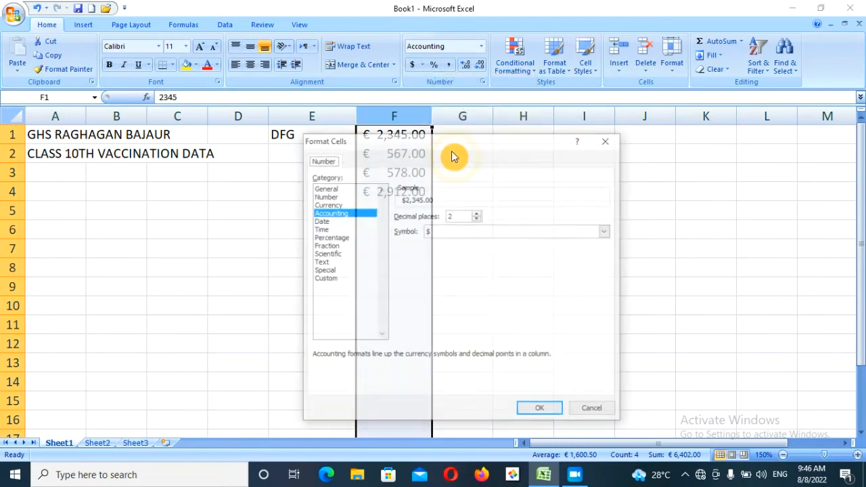
left_click(606, 232)
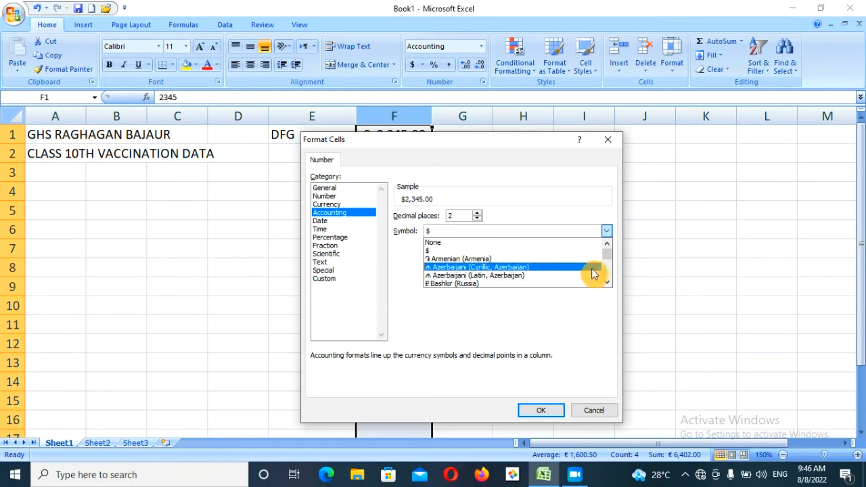
left_click_drag(611, 280, 610, 280)
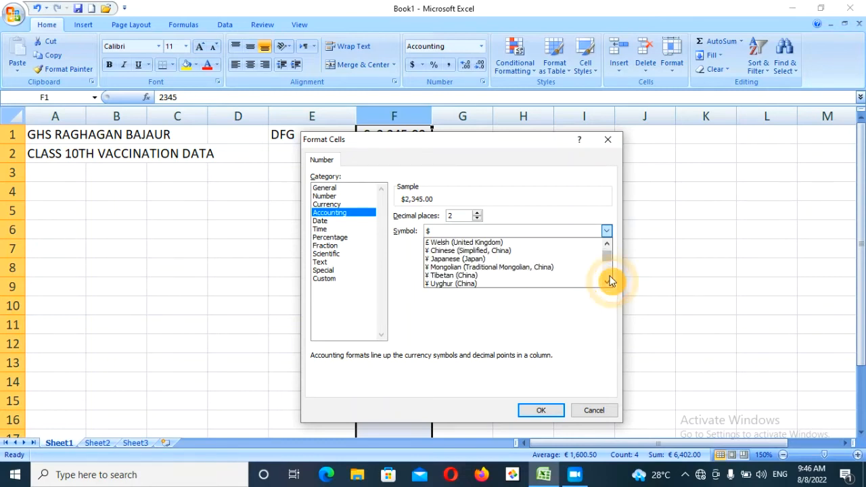
left_click(472, 258)
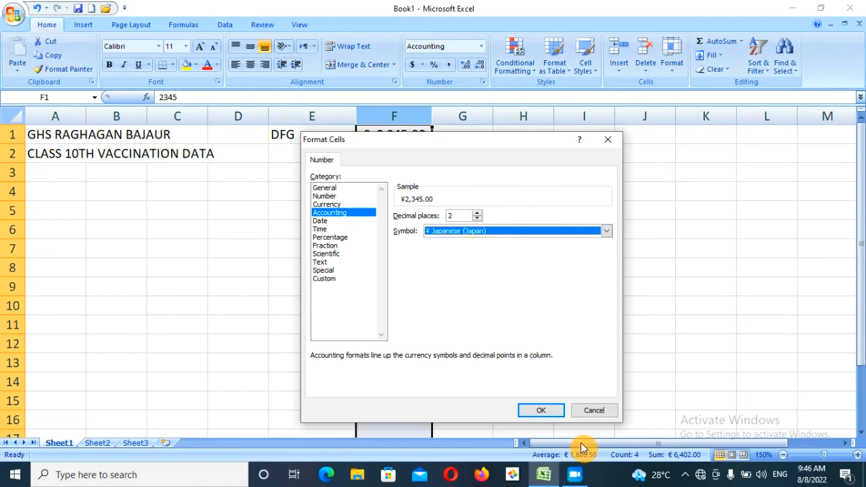
left_click(542, 410)
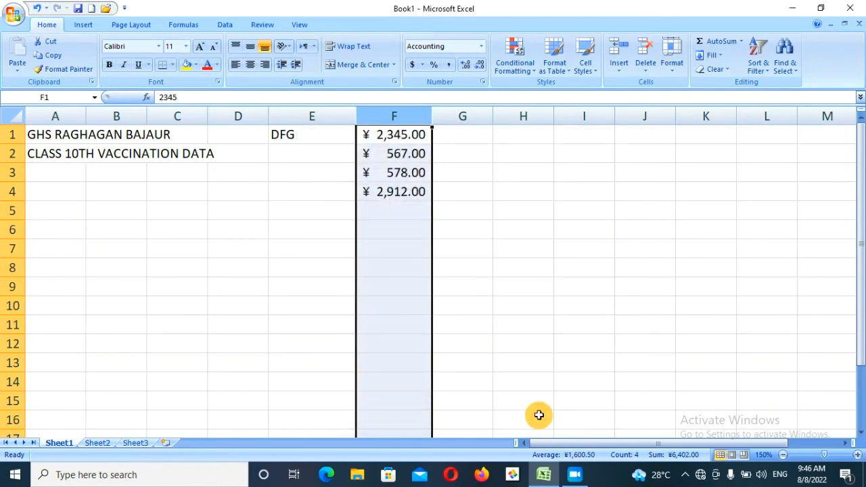
- Set the yen Accounting format to 0 decimal places, showing ¥ 2,345 and ¥ 2,912
left_click(480, 46)
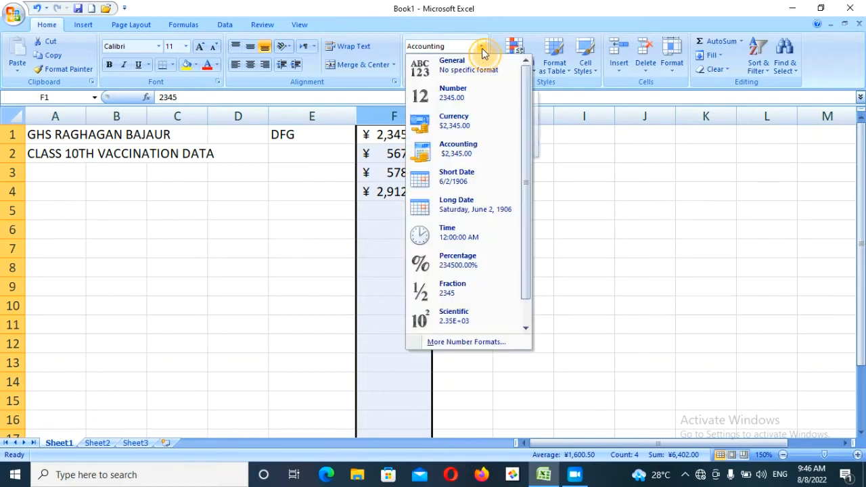
left_click(459, 343)
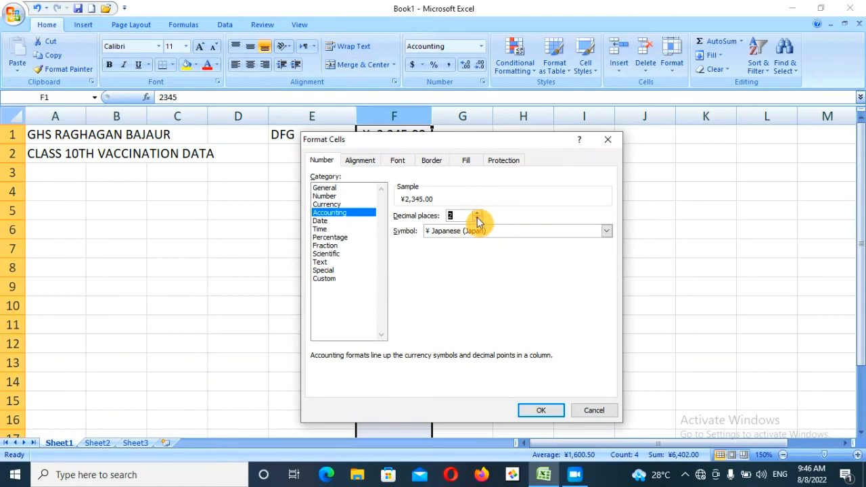
double_click(477, 218)
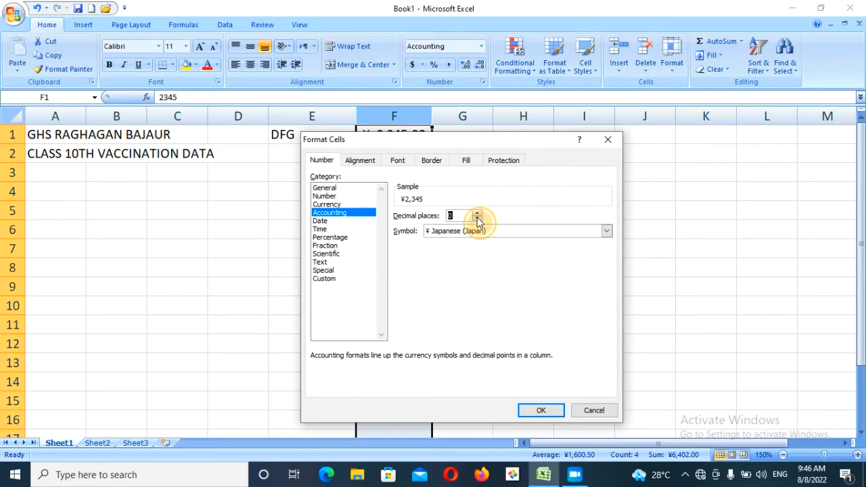
left_click(541, 412)
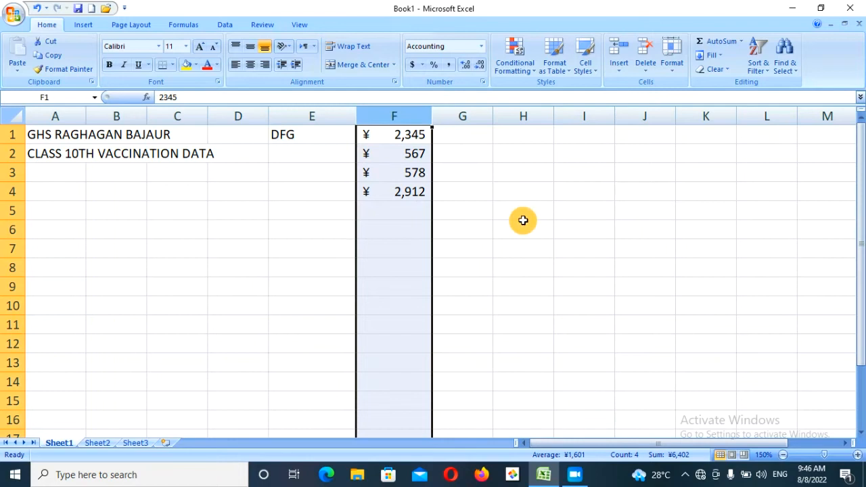
- Reset column F to the General number format
left_click(481, 46)
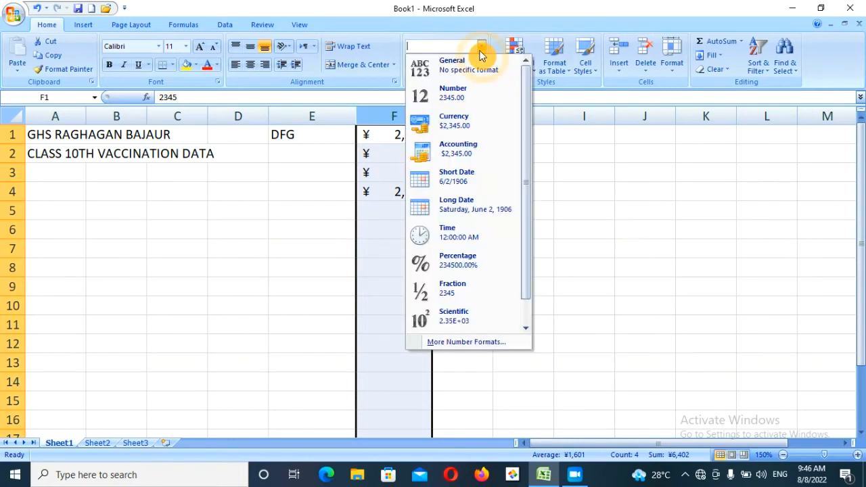
left_click(478, 69)
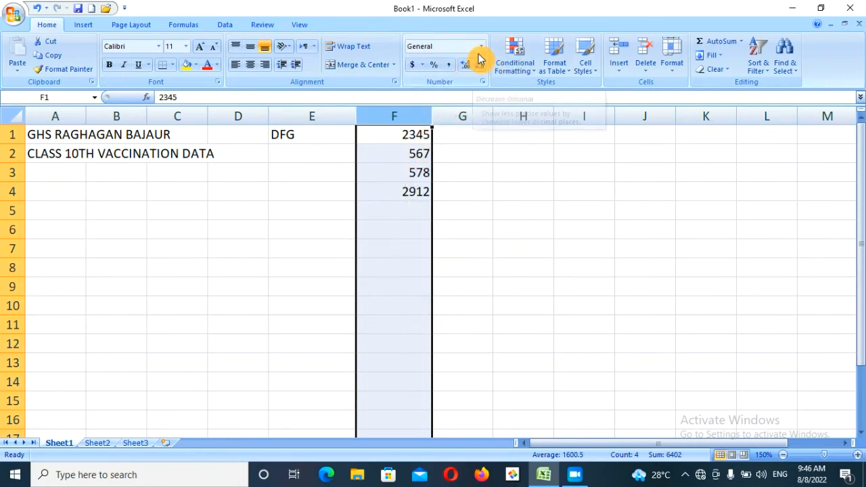
left_click(478, 50)
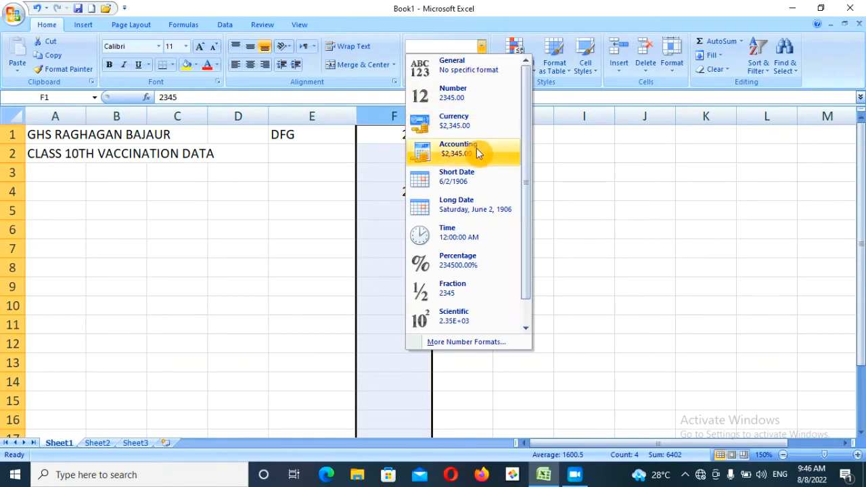
left_click(298, 209)
- Enter the headings CURRENCY in F1 and ACCOUNTING in G1, then inspect F4's #VALUE! formula
left_click(399, 138)
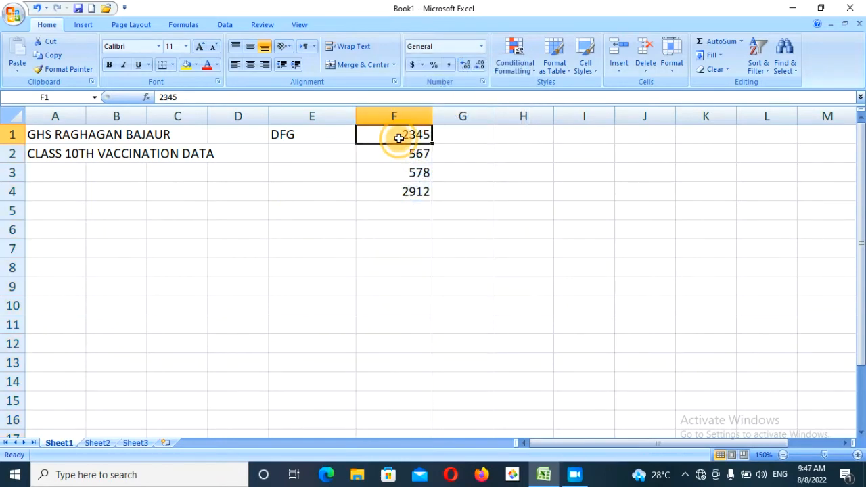
type("CU")
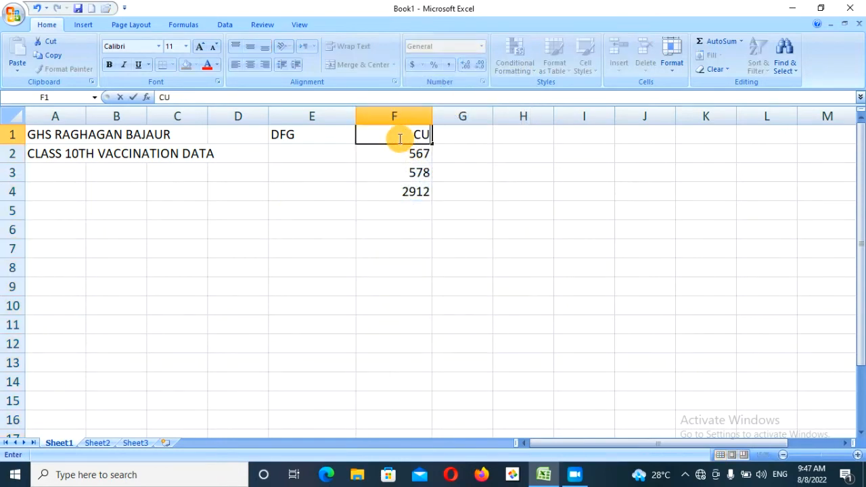
type("RRENCY")
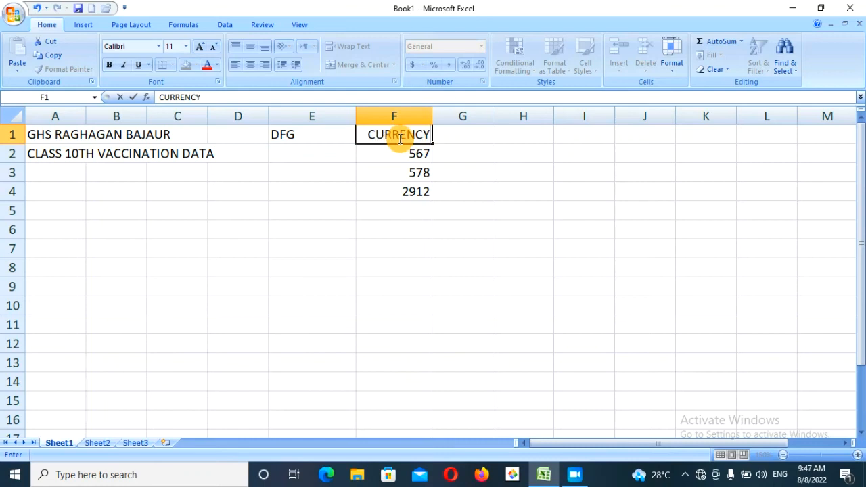
left_click(481, 140)
type("A")
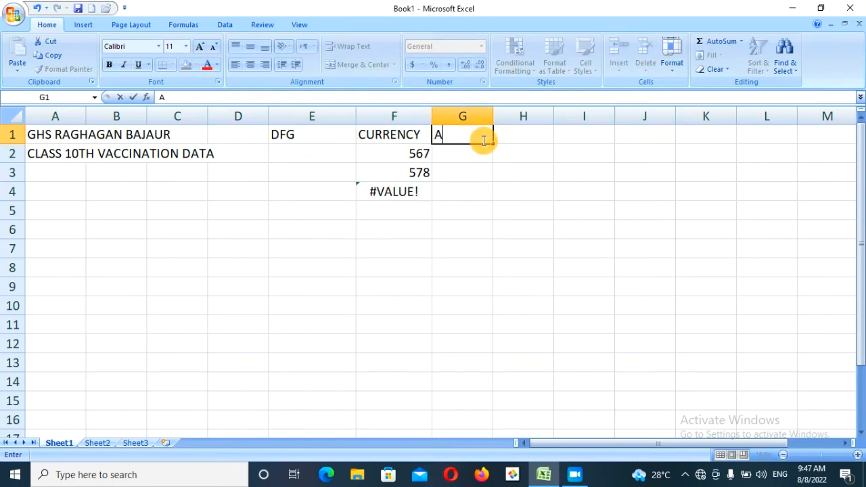
type("CCOUNTIN")
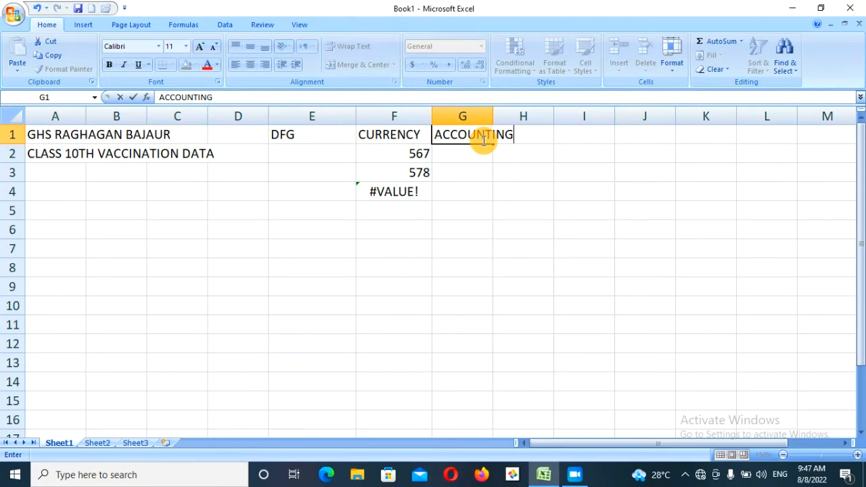
type("G")
left_click(498, 170)
left_click(414, 206)
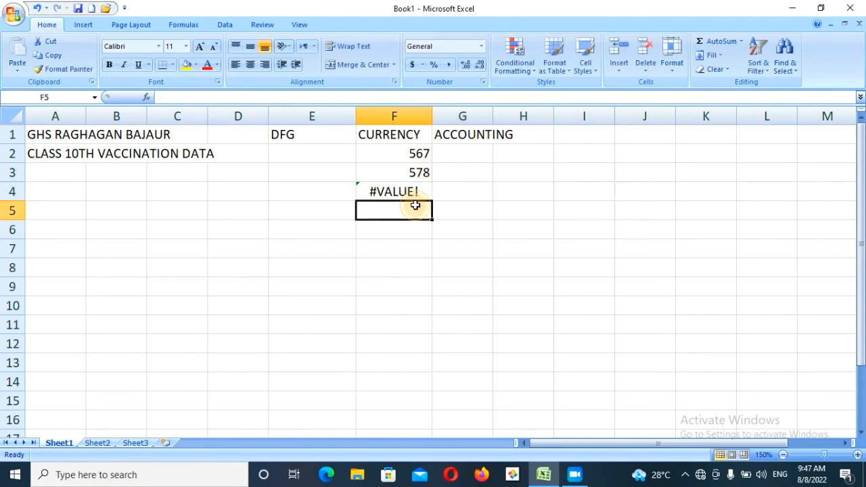
left_click(407, 196)
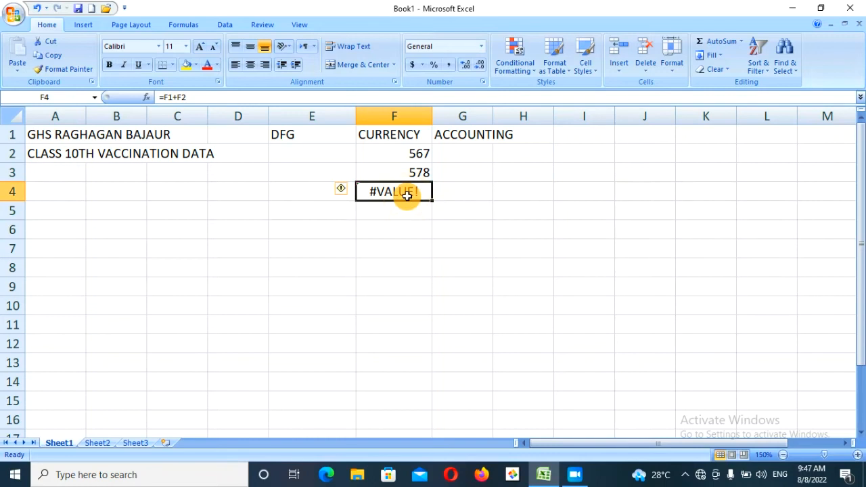
- Clear F4's formula, enter 789 in G2 and 7890 in G3, and select column F
double_click(407, 195)
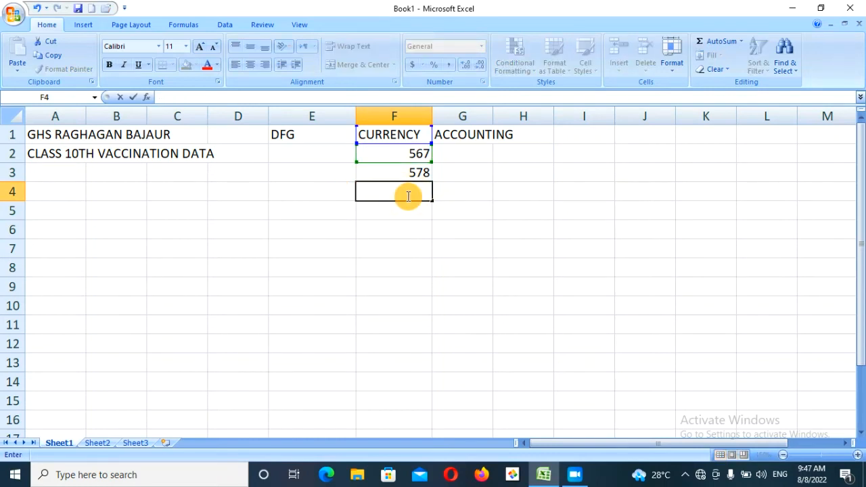
left_click(498, 206)
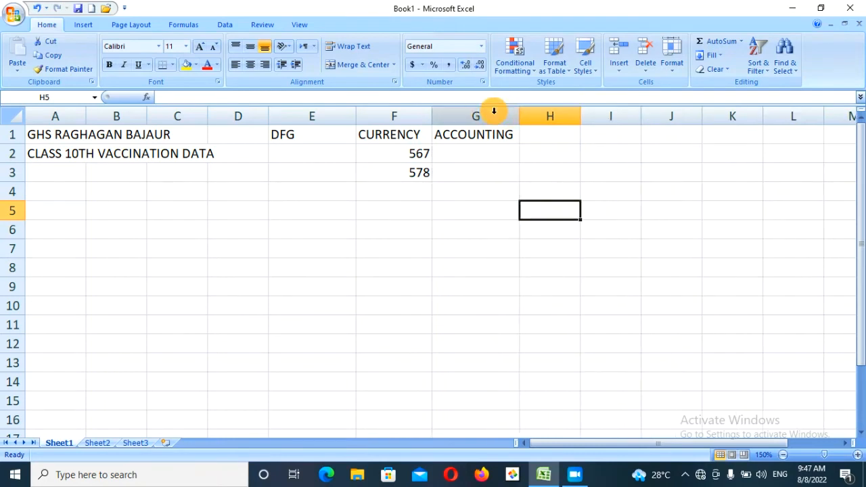
left_click(447, 149)
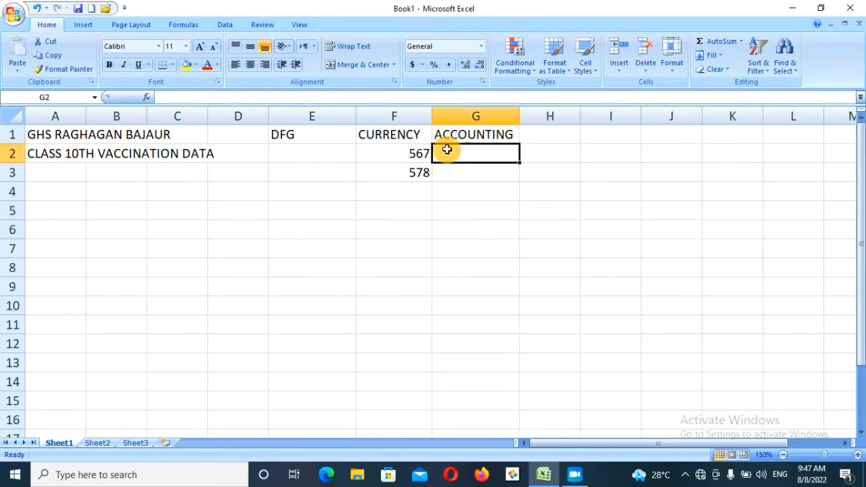
type("789")
key("Return")
type("7890")
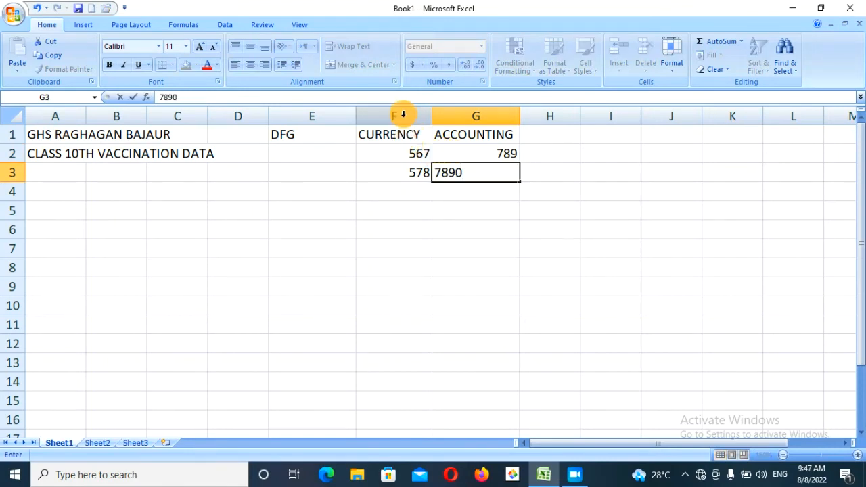
left_click(403, 115)
- Format column F as Currency with 0 decimal places, showing $567 and $578
left_click(482, 46)
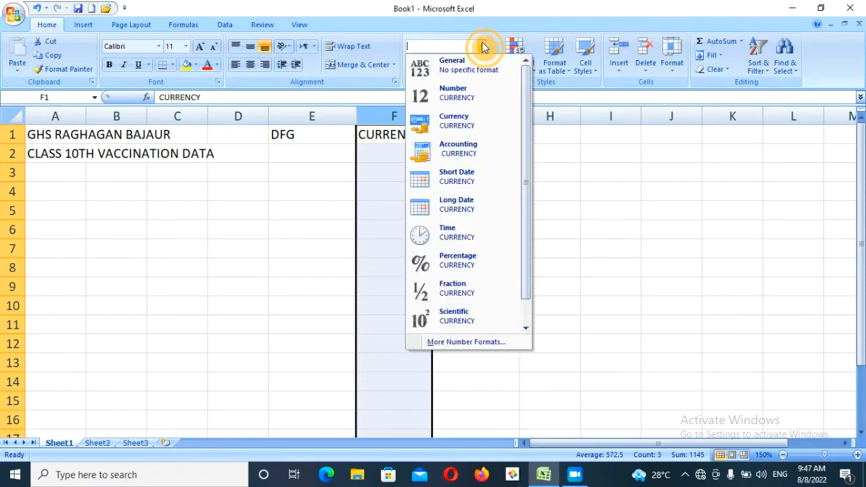
left_click(444, 342)
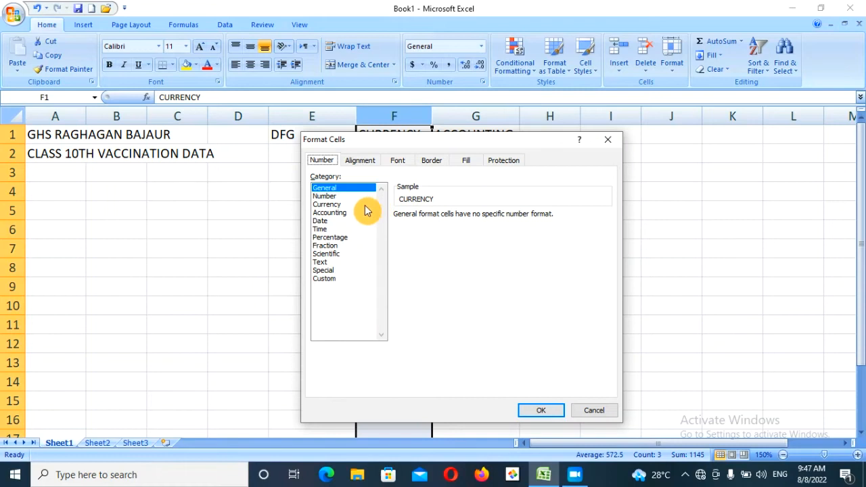
left_click(331, 204)
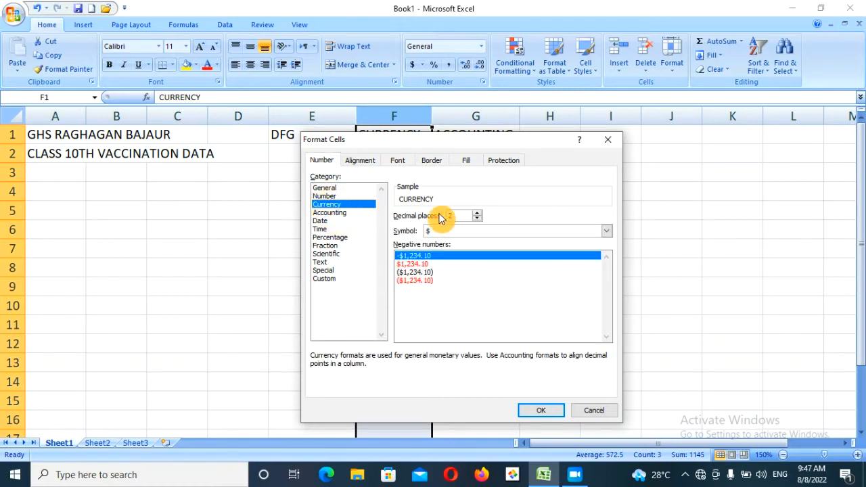
left_click(476, 219)
left_click(477, 219)
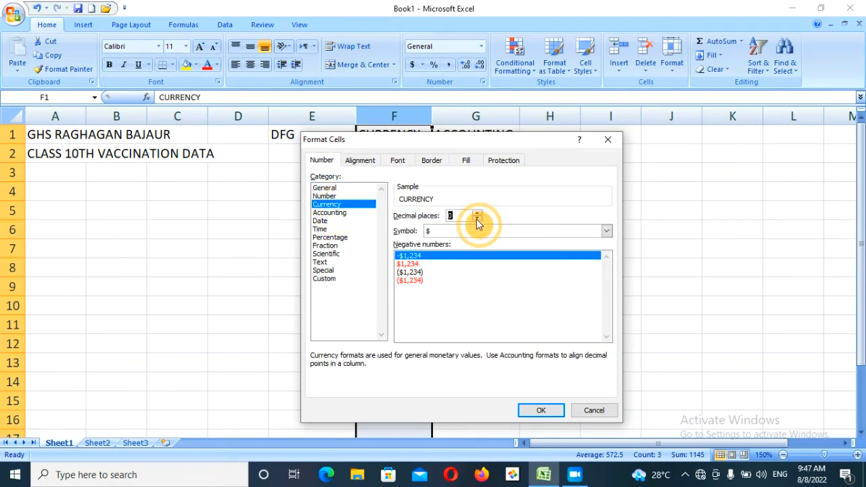
left_click(540, 410)
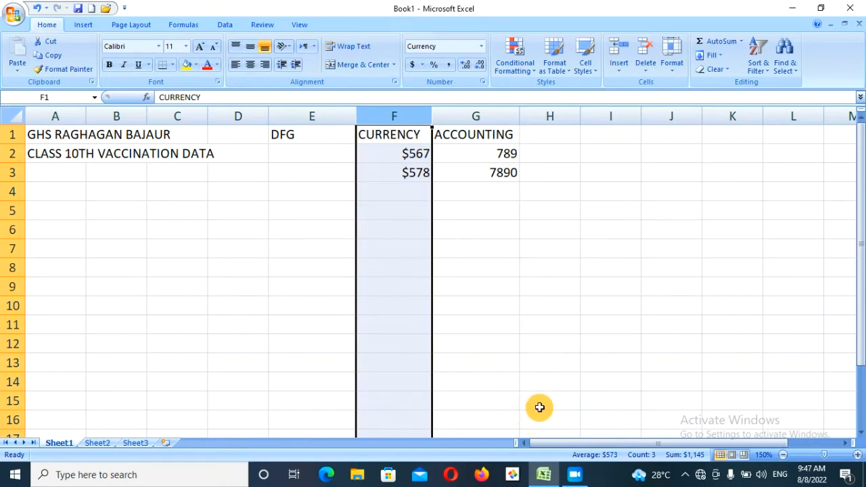
- Format column G as Accounting with the $ symbol and 0 decimal places
left_click(477, 116)
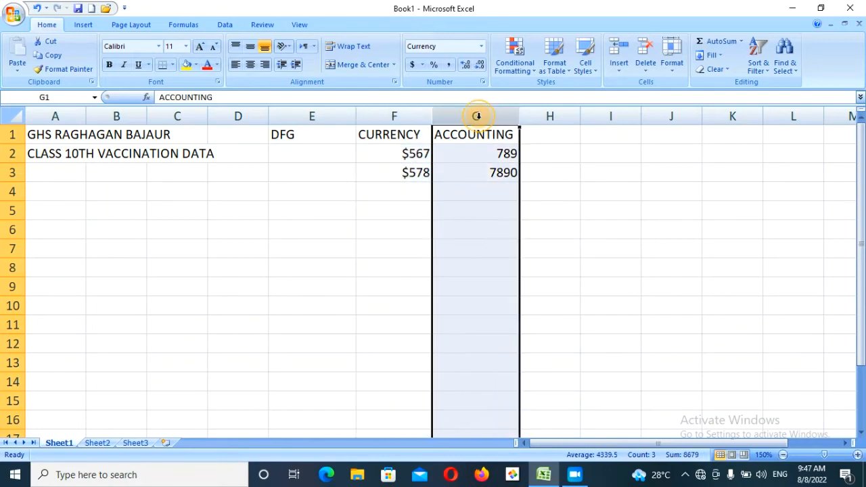
left_click(481, 46)
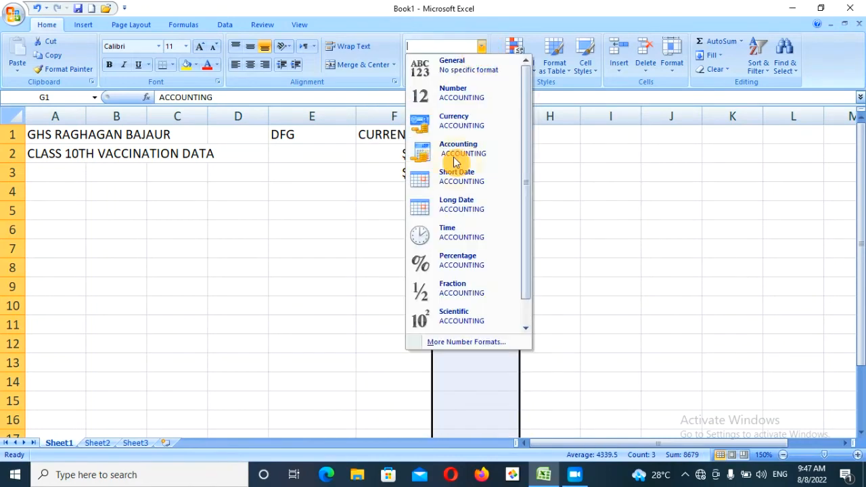
left_click(446, 344)
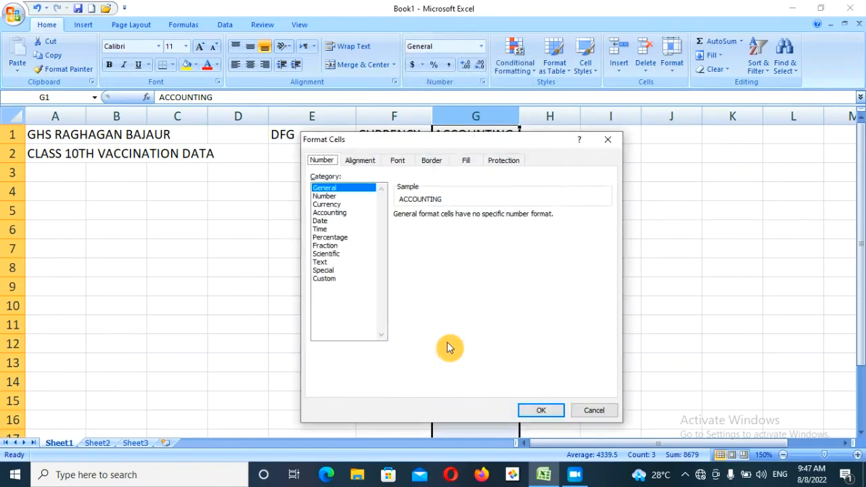
left_click(342, 213)
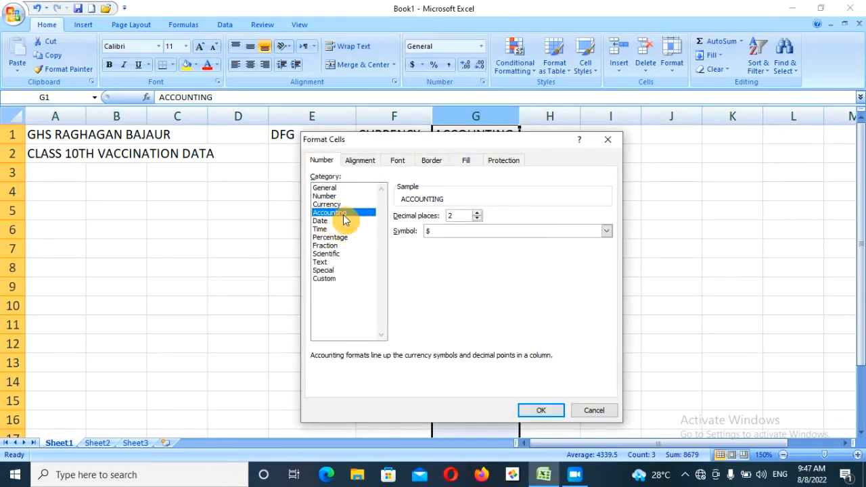
left_click(477, 219)
left_click(477, 219)
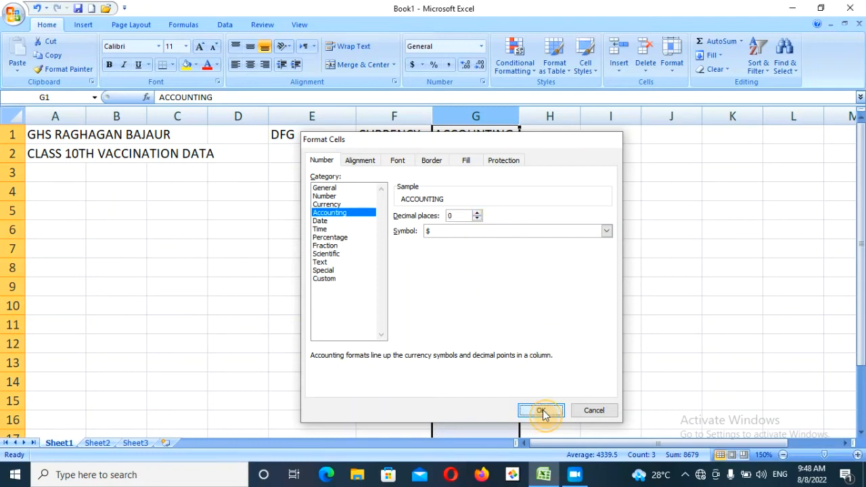
left_click(545, 412)
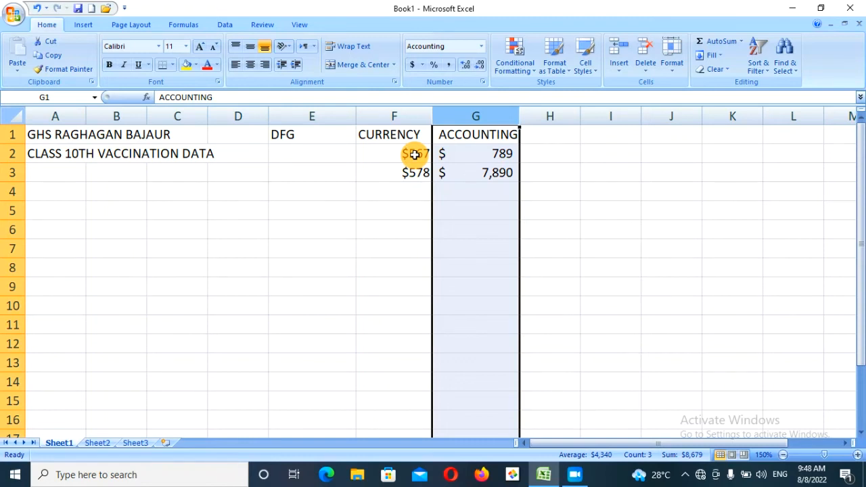
- Enter 0 in F4 and G4, shown as $0 and the accounting dash "$ -"
left_click(408, 191)
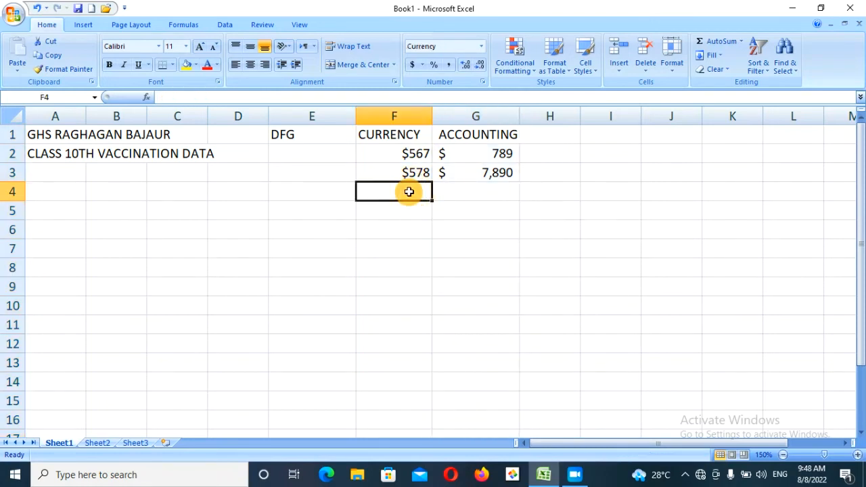
type("0")
key("Tab")
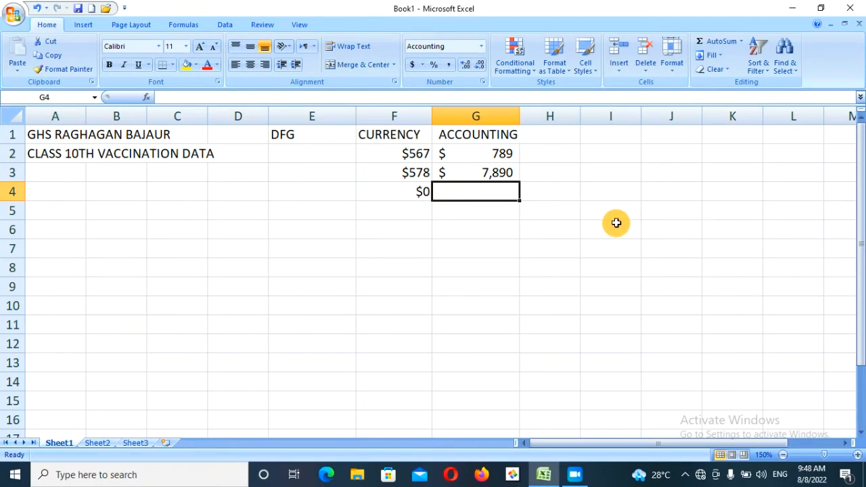
type("0")
key("Return")
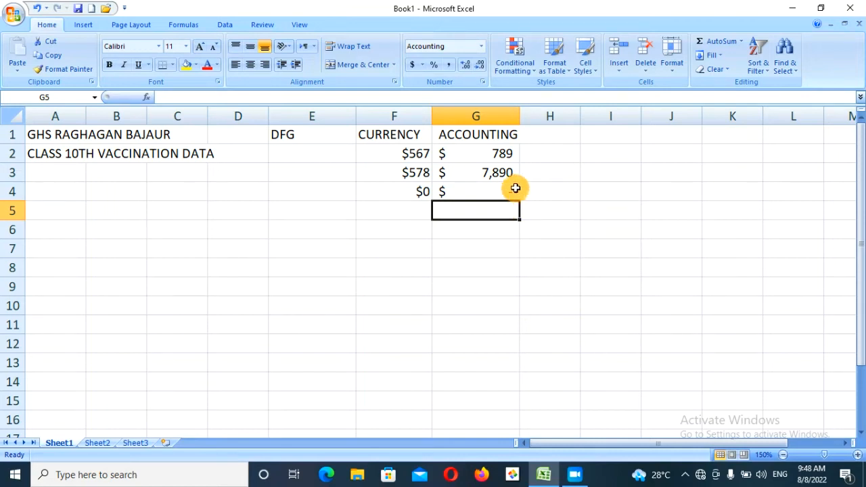
left_click(555, 138)
left_click(480, 48)
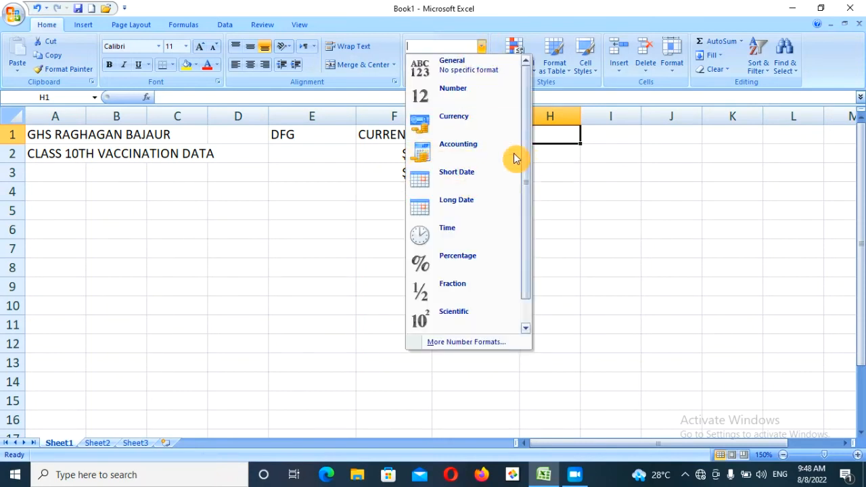
- Enter 8/8/2022 in H1 and display it as the long date Monday, August 8, 2022
left_click(550, 133)
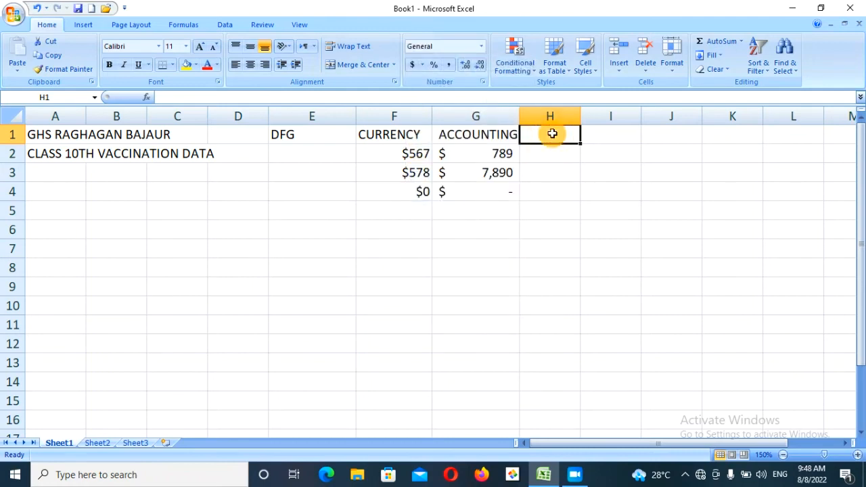
type("8/8")
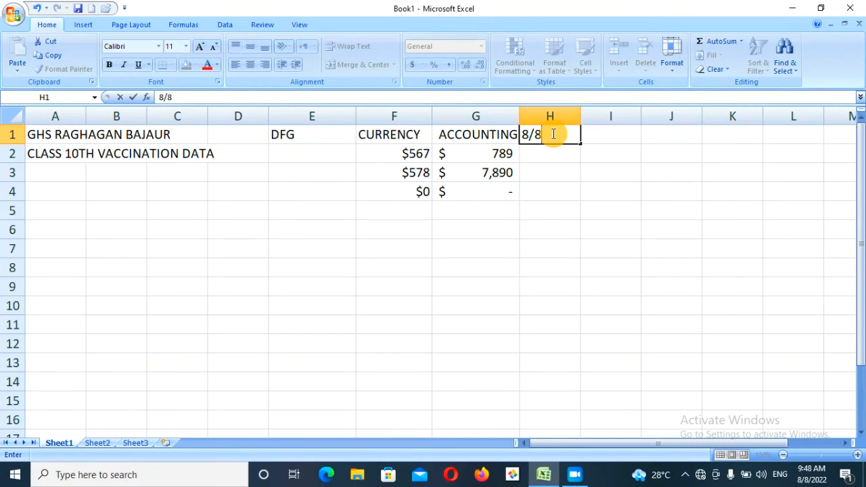
type("/2022")
key("Return")
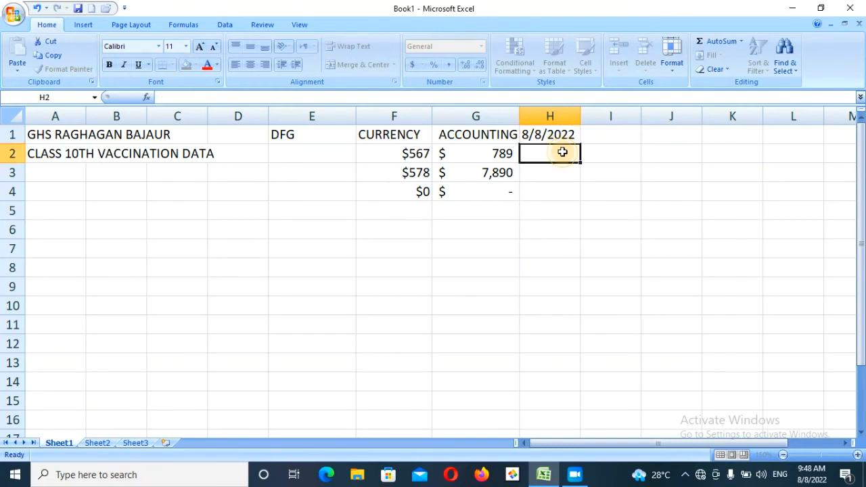
left_click(559, 135)
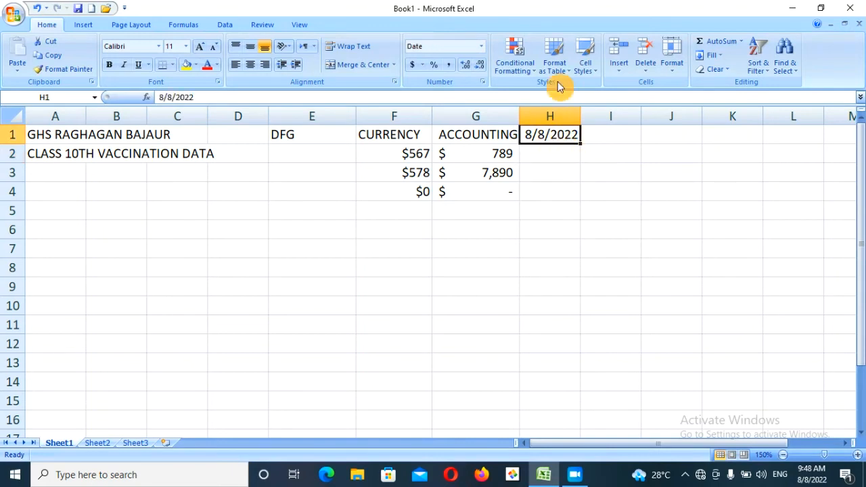
left_click(482, 48)
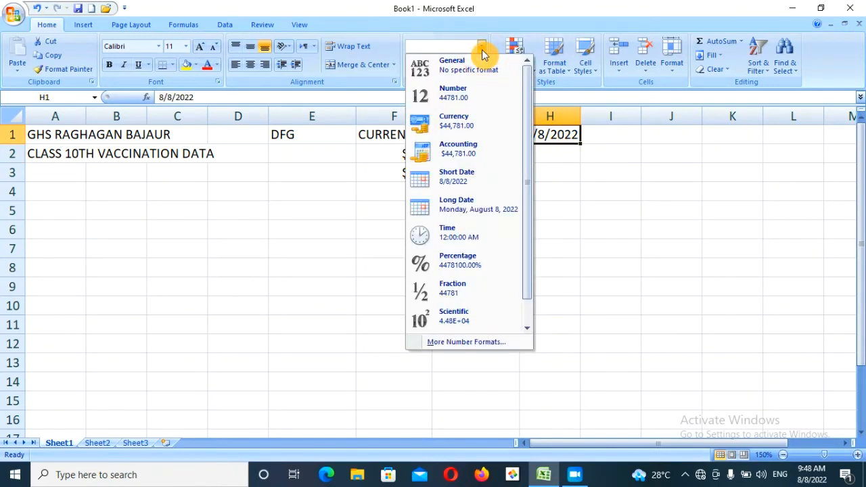
left_click(487, 174)
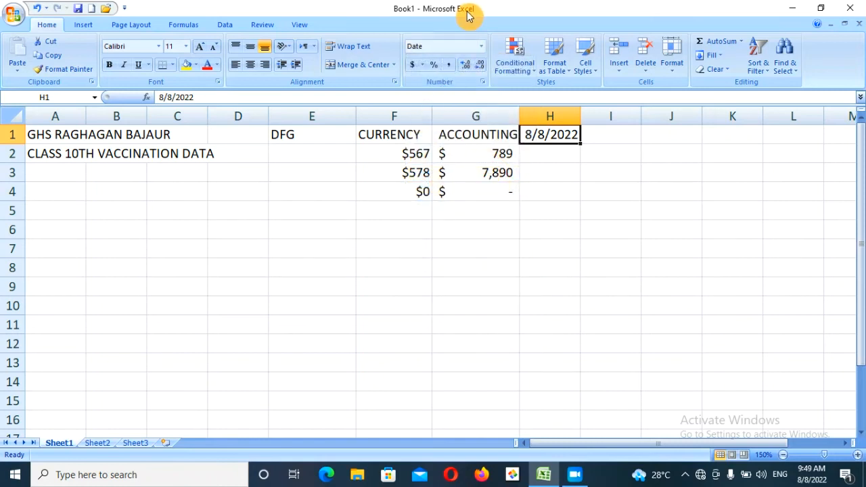
left_click(481, 47)
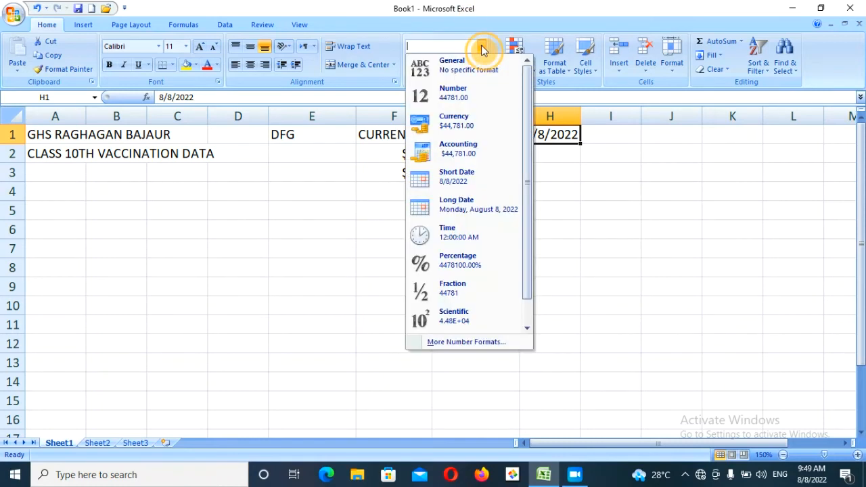
left_click(491, 211)
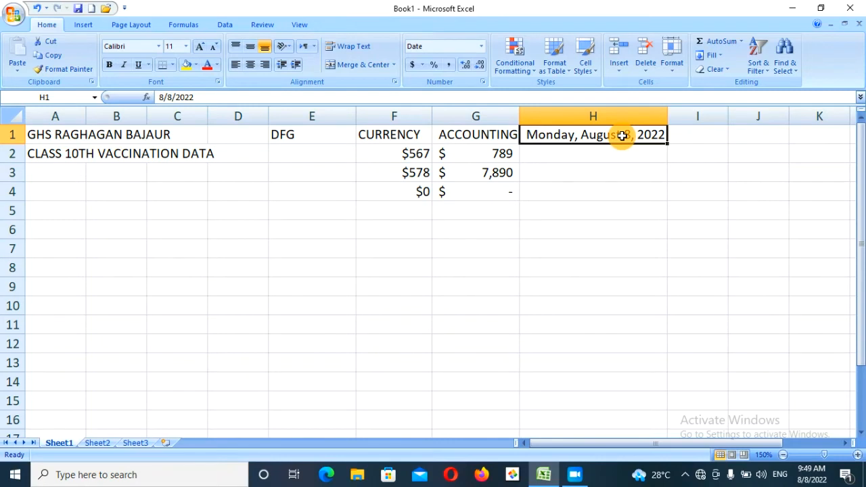
- Apply the Time format so H2 shows 12:00:00 AM
left_click(481, 48)
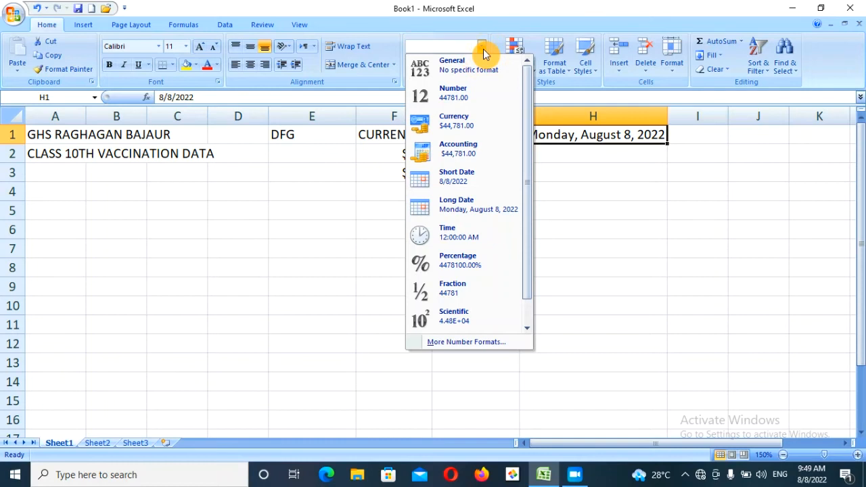
left_click(485, 231)
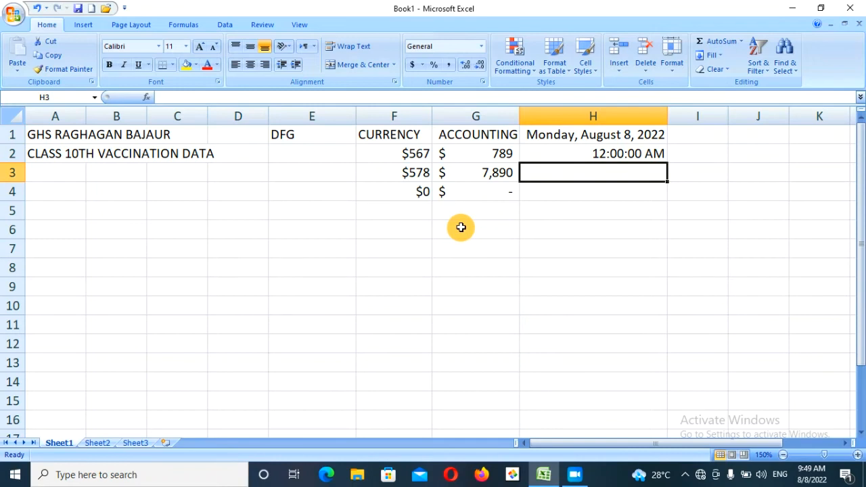
left_click(557, 152)
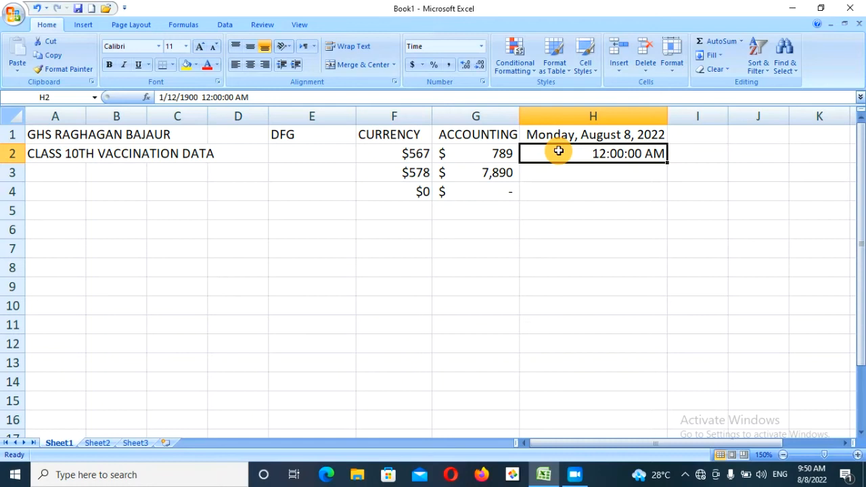
left_click(480, 47)
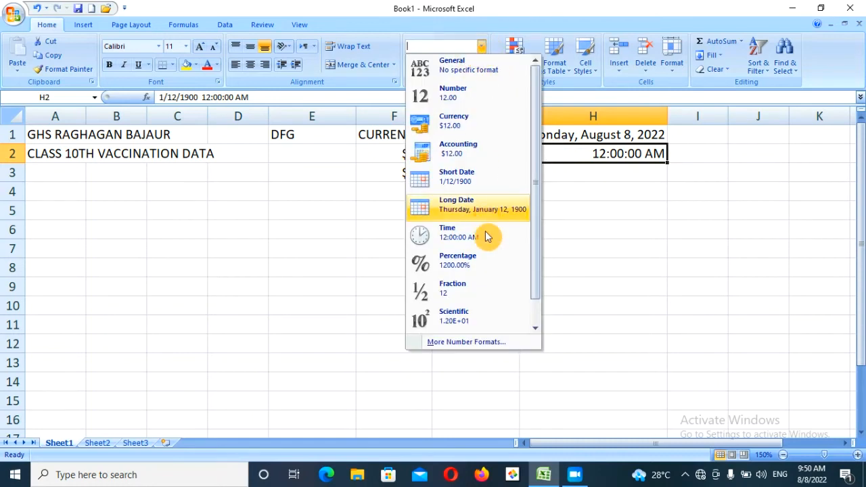
- Enter 457 in I1 and 577 in I2
left_click(697, 133)
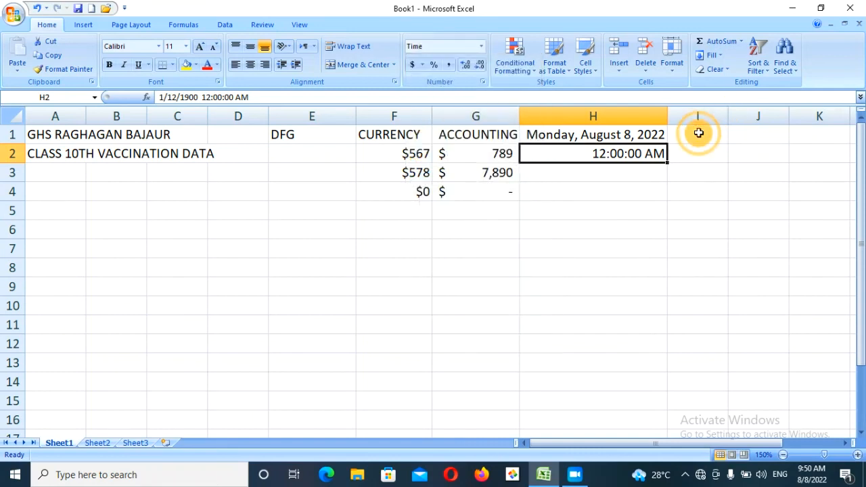
left_click(698, 133)
type("457")
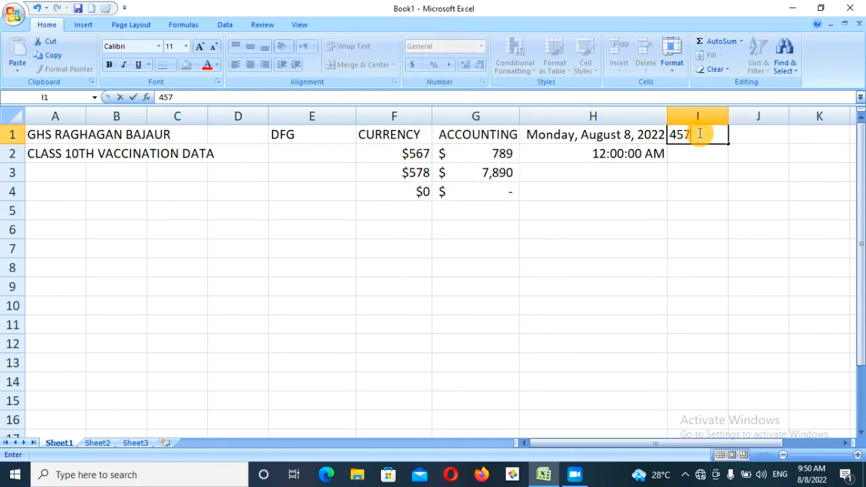
key("Return")
type("577")
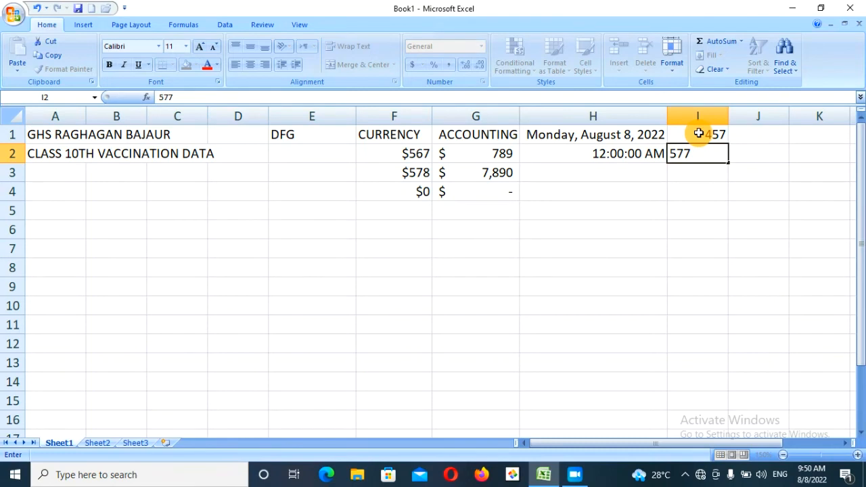
key("Return")
left_click(697, 133)
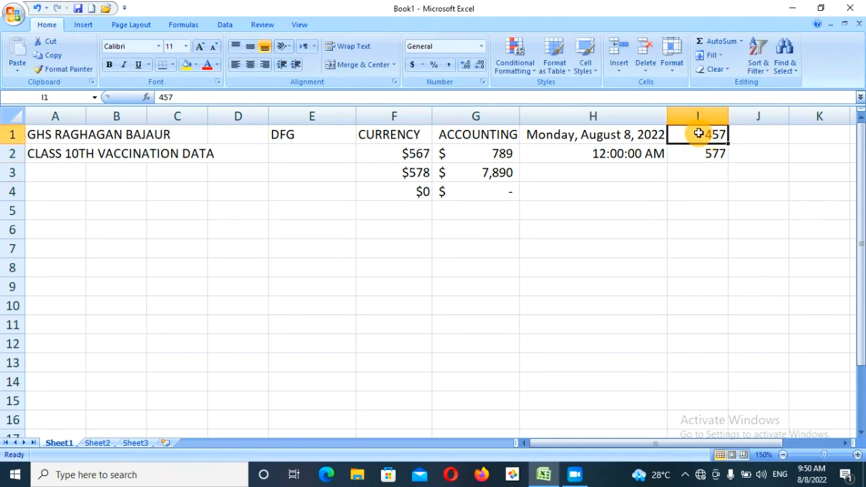
- Format column I as Percentage with 0 decimal places
left_click(698, 116)
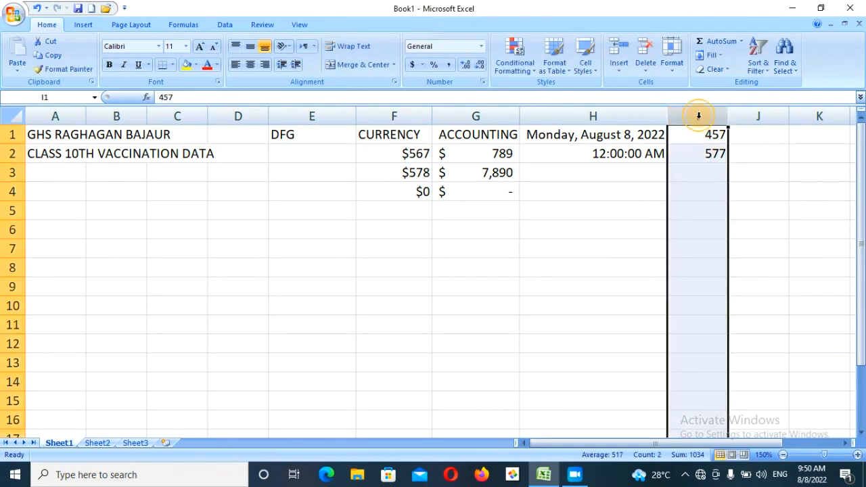
left_click(480, 46)
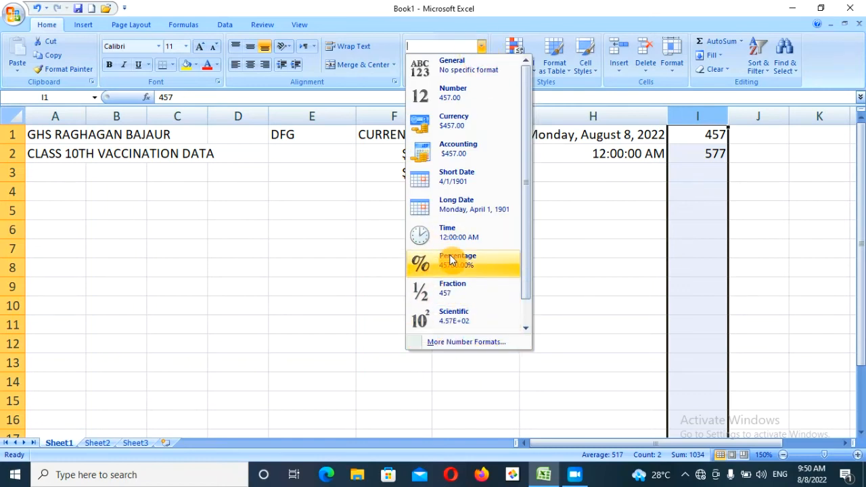
left_click(463, 345)
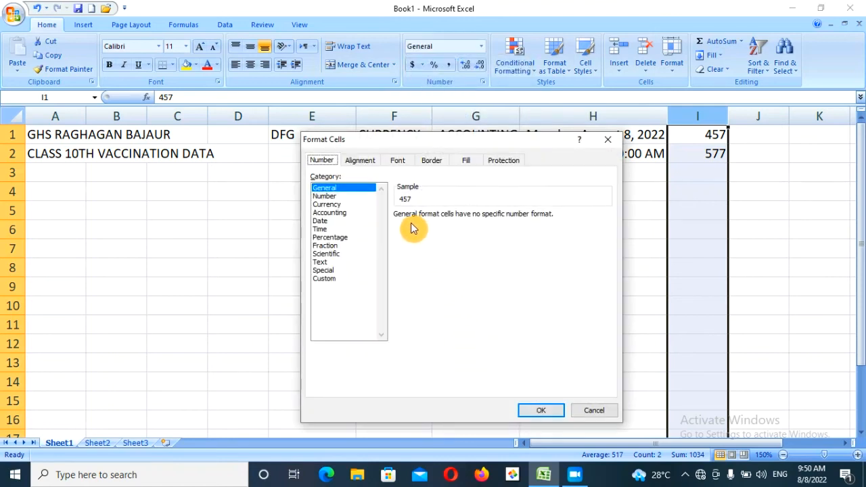
left_click(333, 237)
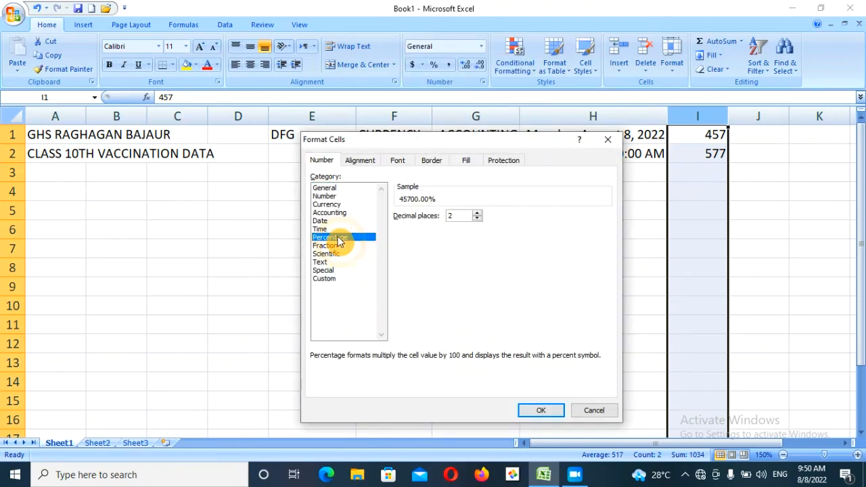
left_click(477, 219)
left_click(477, 218)
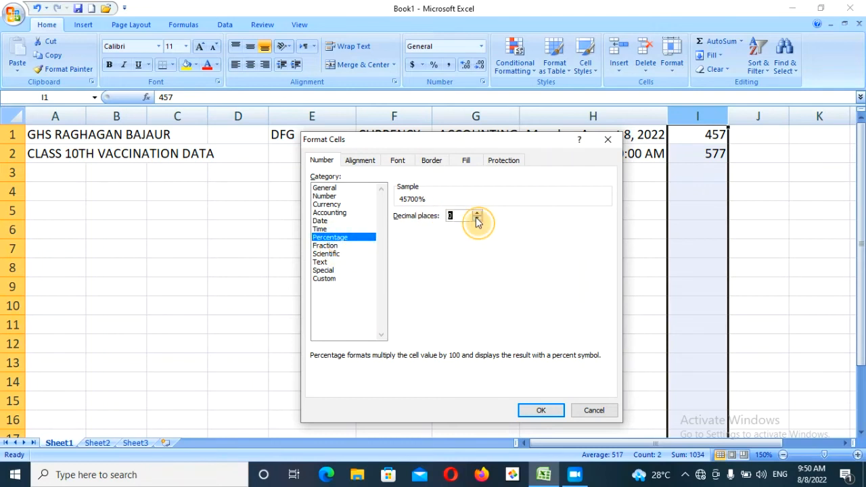
left_click(536, 414)
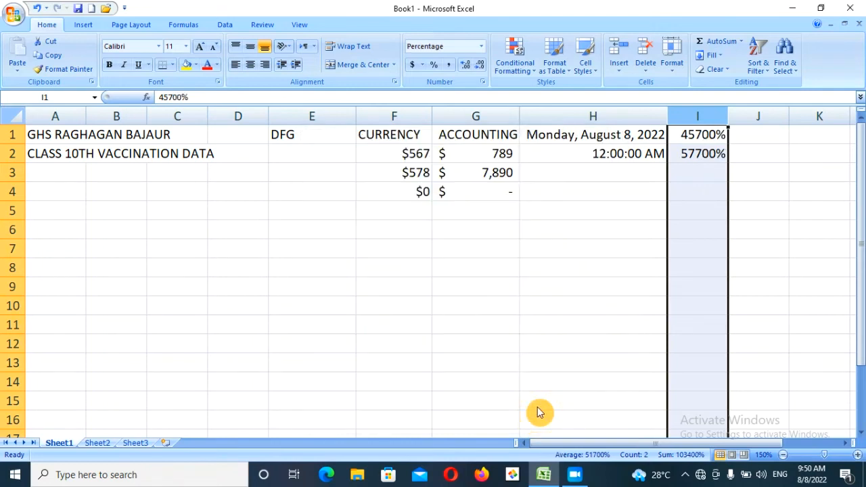
- Add 678, 789 and 789 in I3 to I5, displayed as 678%, 789%, 789%
left_click(709, 173)
type("678")
key("Return")
type("789")
key("Return")
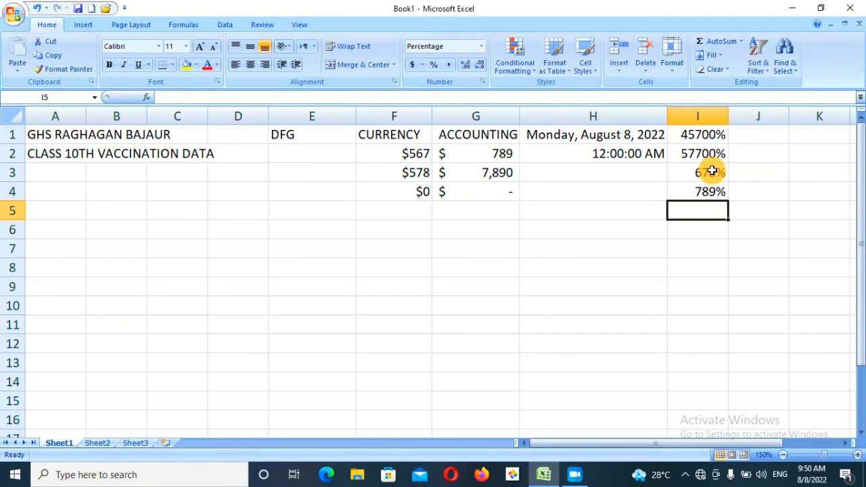
type("789")
key("Return")
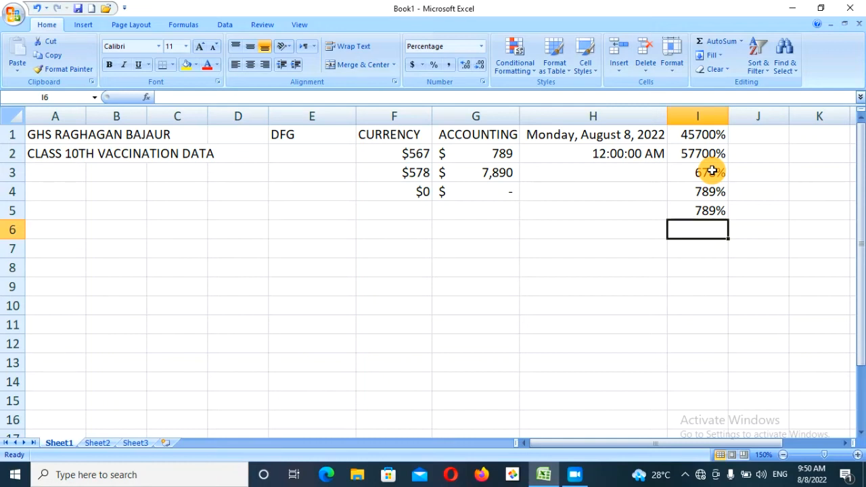
left_click(481, 47)
left_click(483, 52)
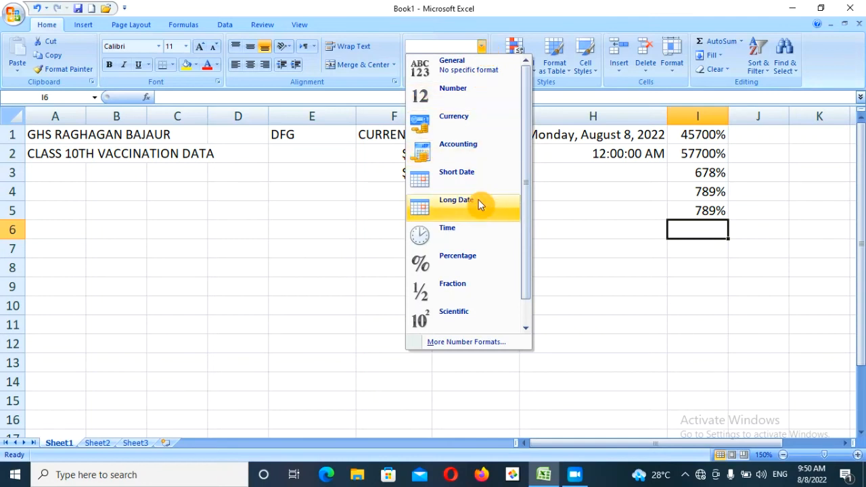
left_click(764, 123)
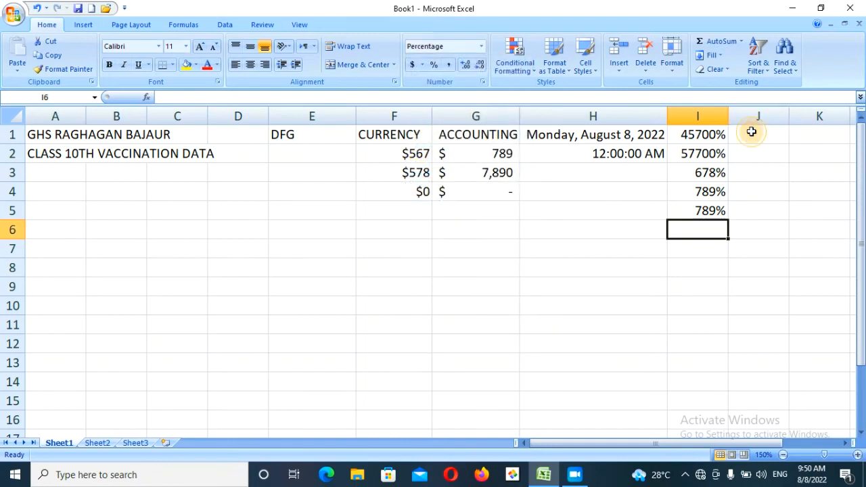
left_click(751, 132)
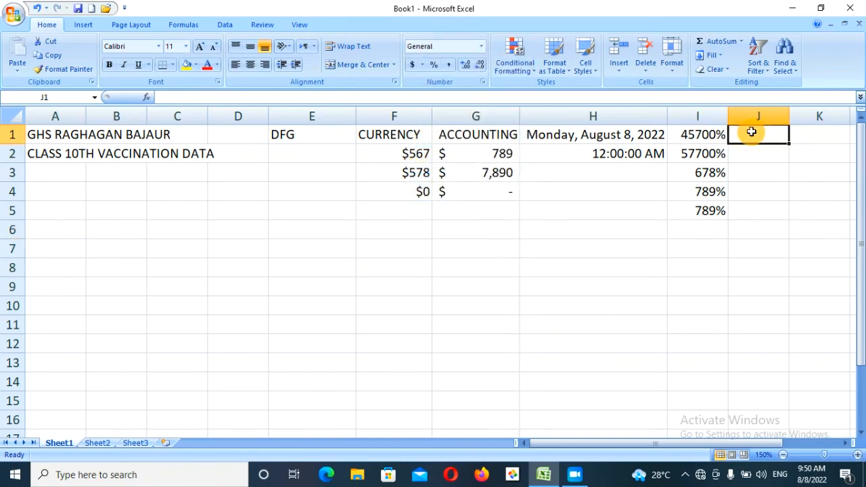
- Enter 0.34, 0.45 and 0.87 in J1 to J3
type(".34")
key("Return")
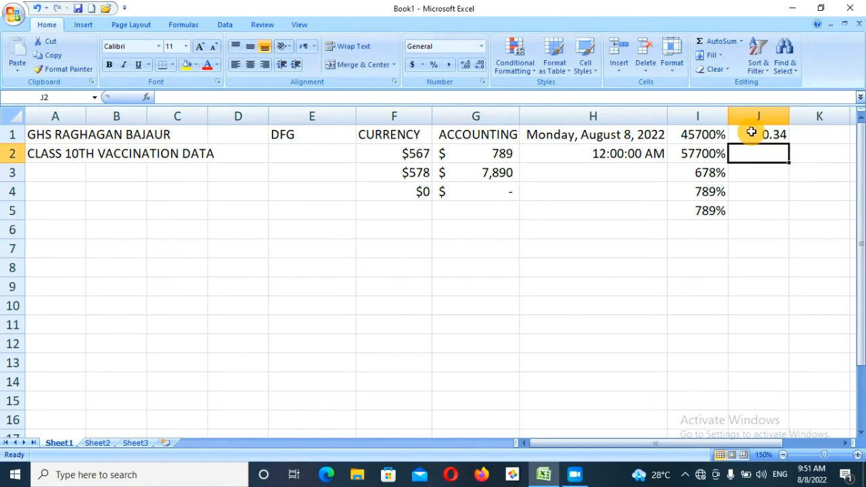
type(".45")
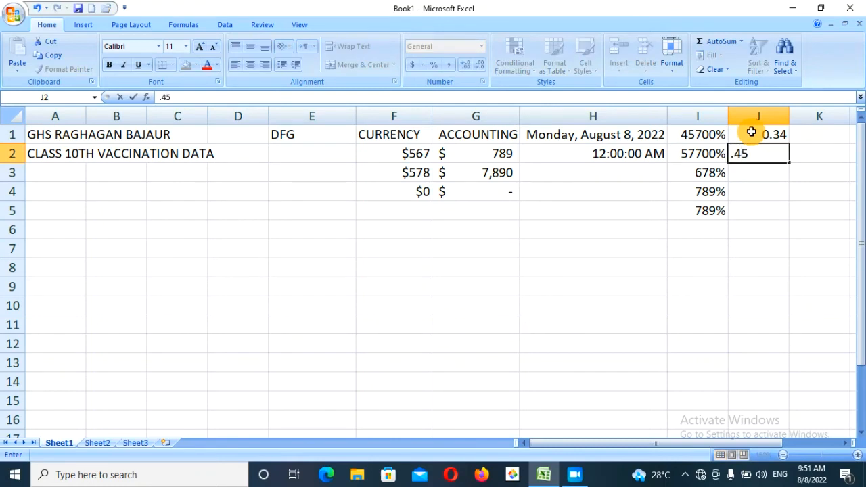
type("..56")
key("BackSpace")
key("BackSpace")
key("BackSpace")
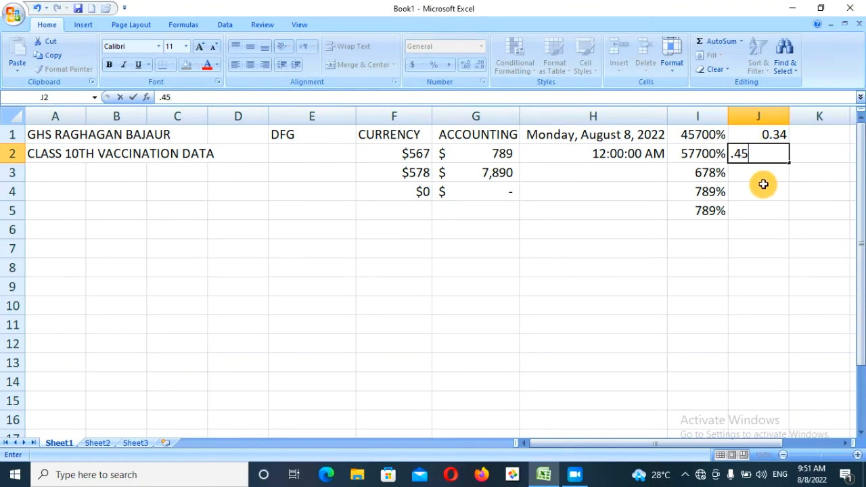
key("Return")
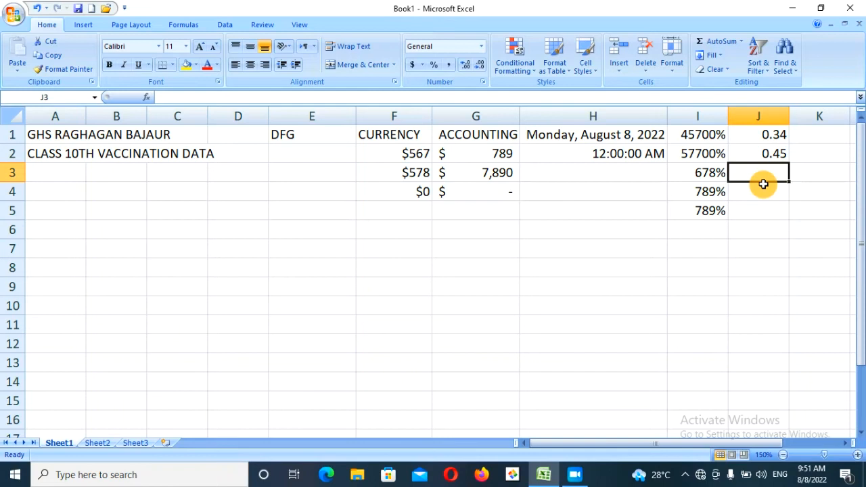
type(".87")
key("Return")
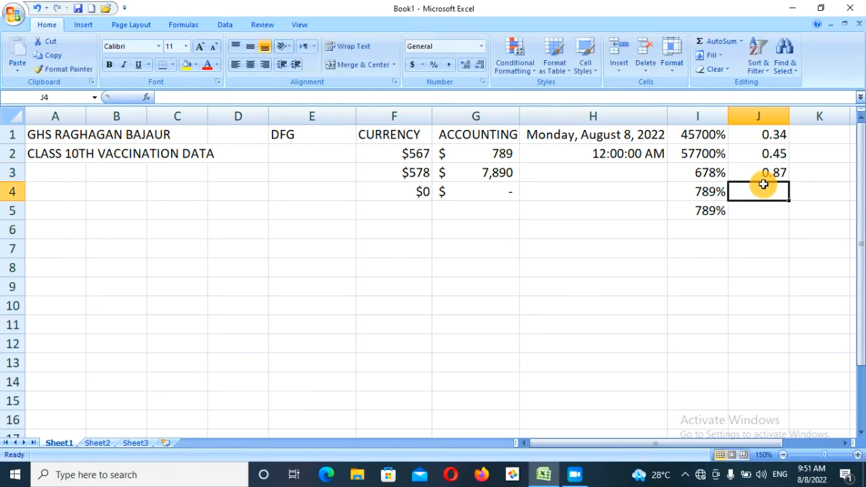
- Format column J as Fraction, showing 1/3, 4/9 and 7/8
left_click(767, 113)
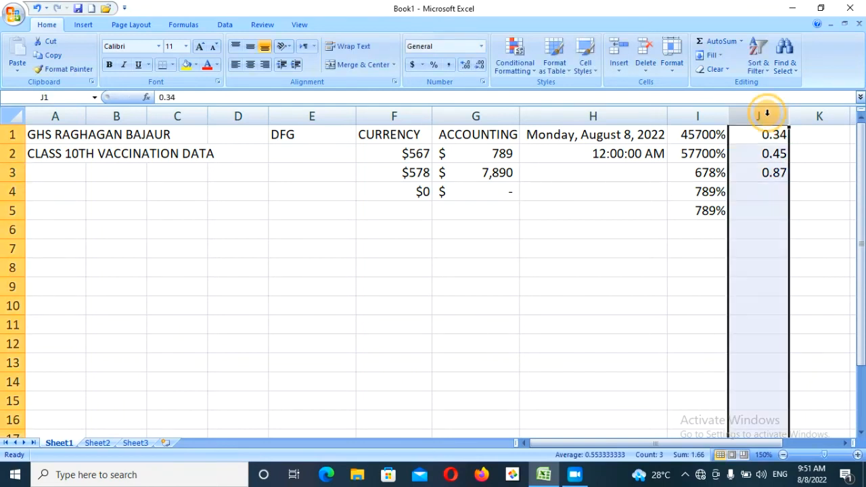
left_click(483, 48)
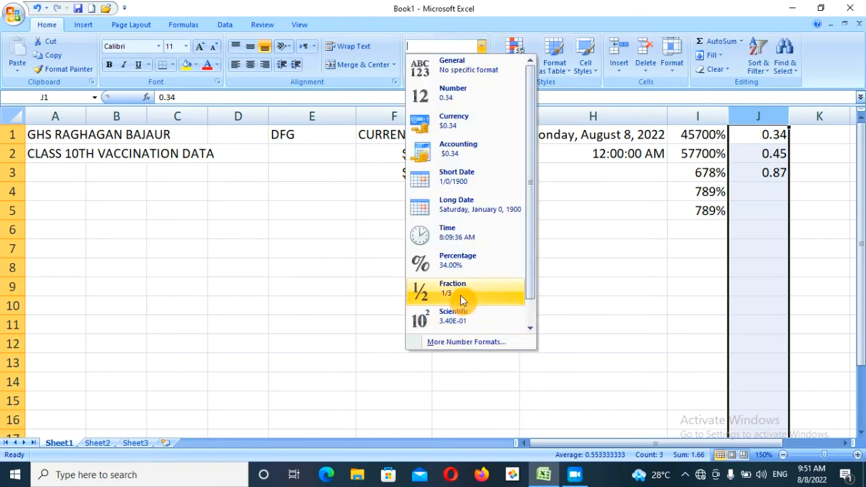
left_click(464, 344)
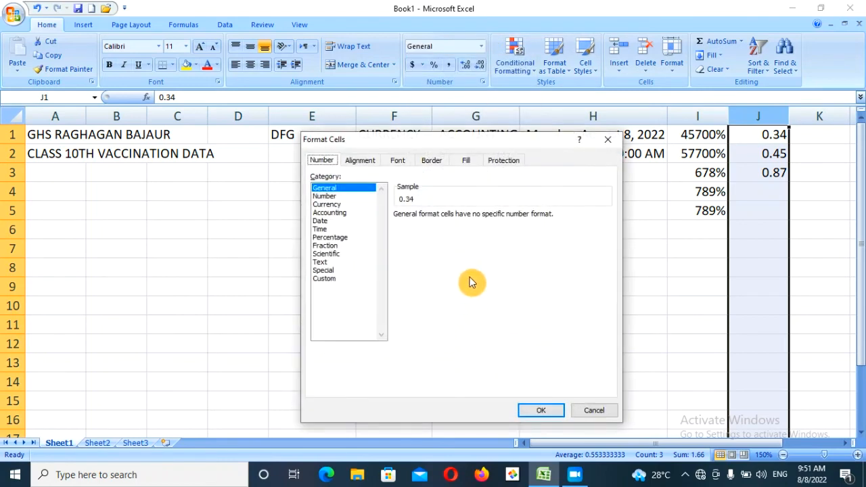
left_click(328, 246)
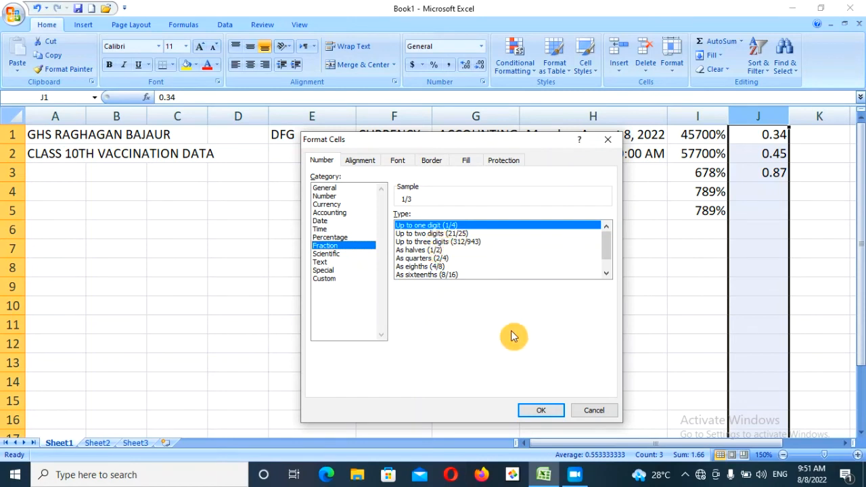
left_click(538, 410)
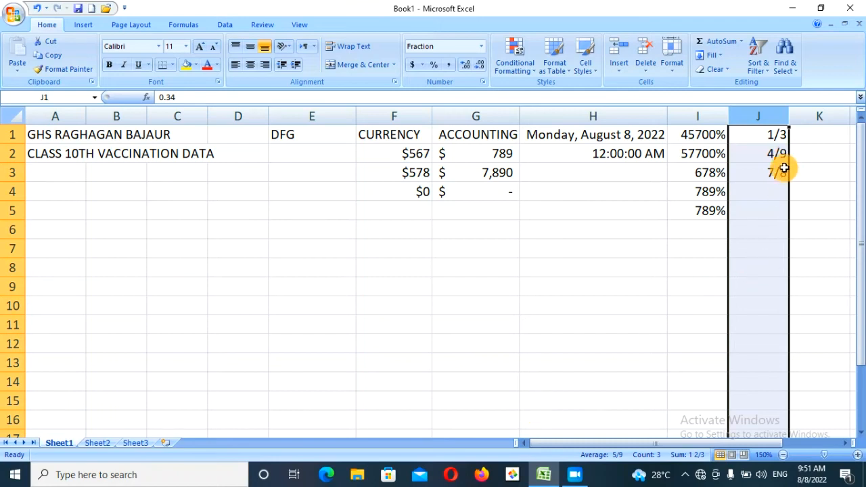
- Check the decimal values stored behind 1/3, 4/9 and 7/8, then select K1
left_click(772, 133)
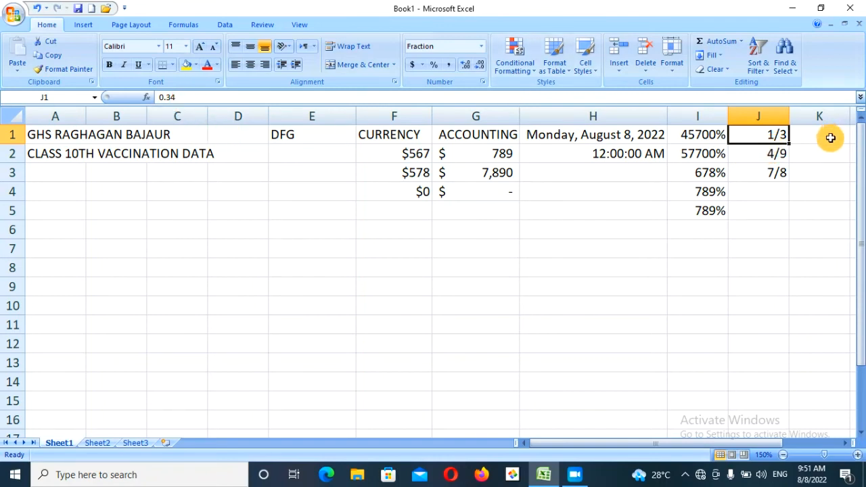
left_click(775, 156)
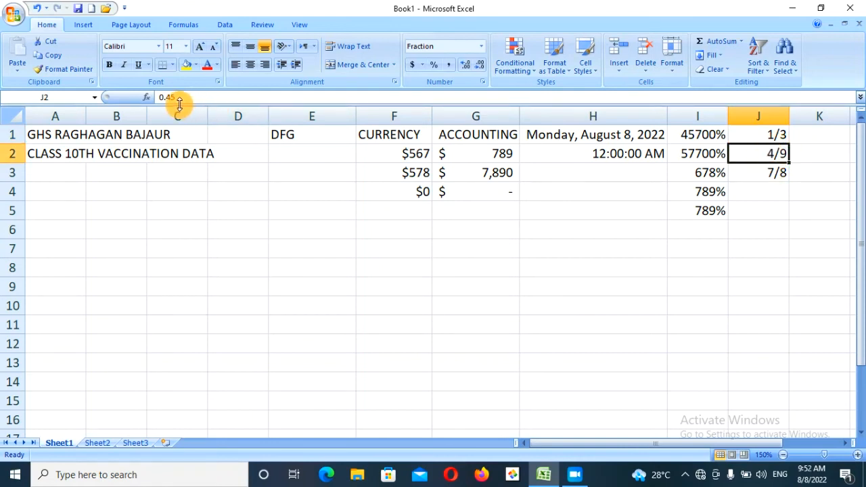
left_click(779, 174)
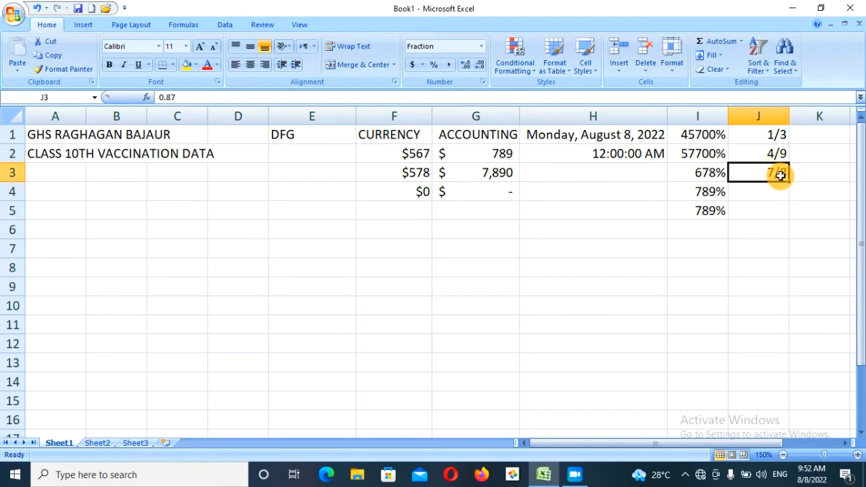
left_click(481, 46)
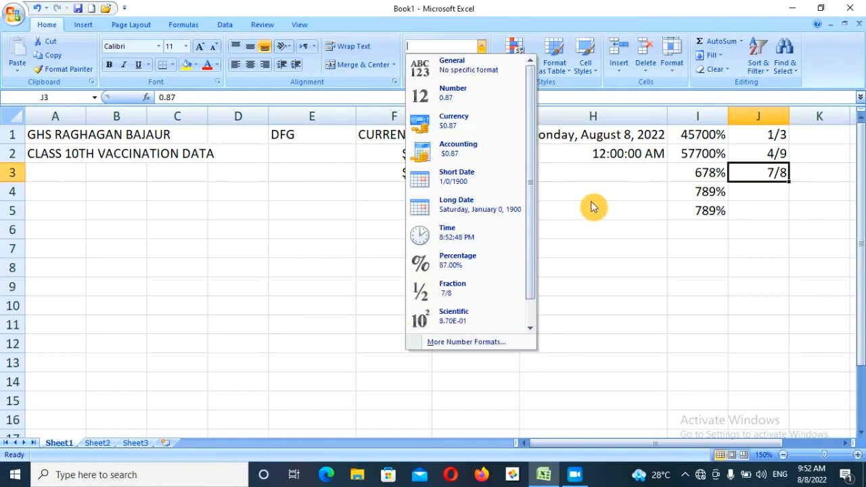
left_click(845, 443)
left_click(845, 443)
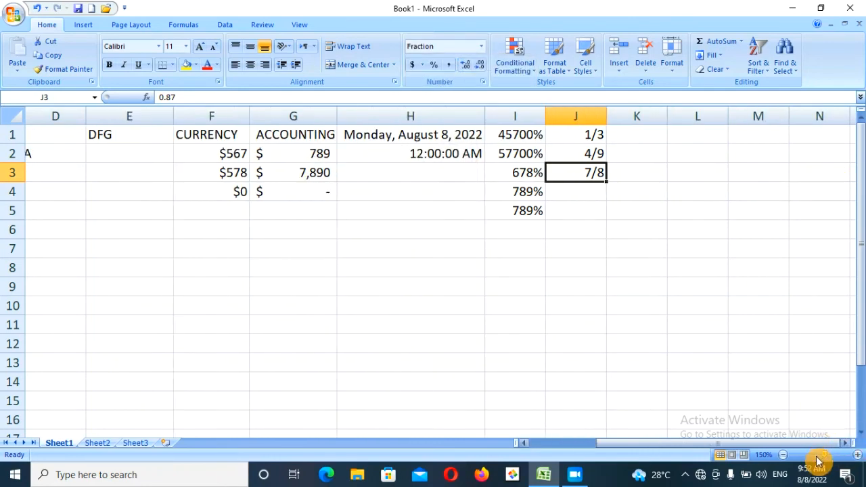
left_click(630, 137)
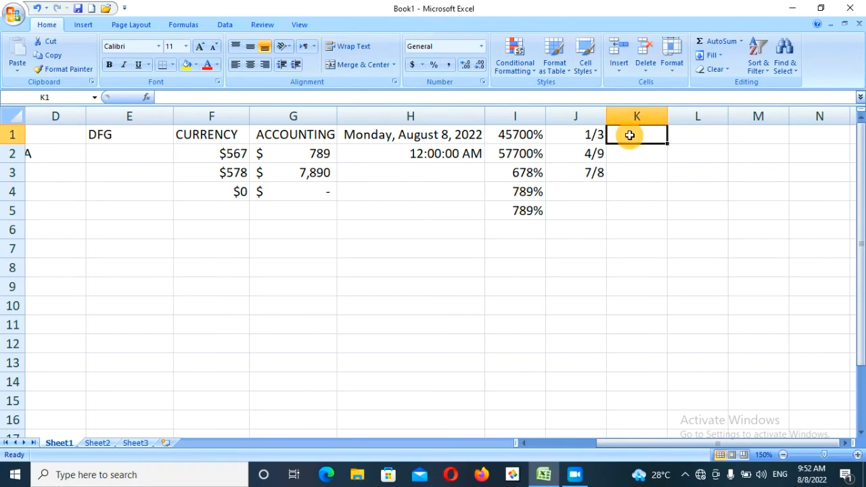
type("345678")
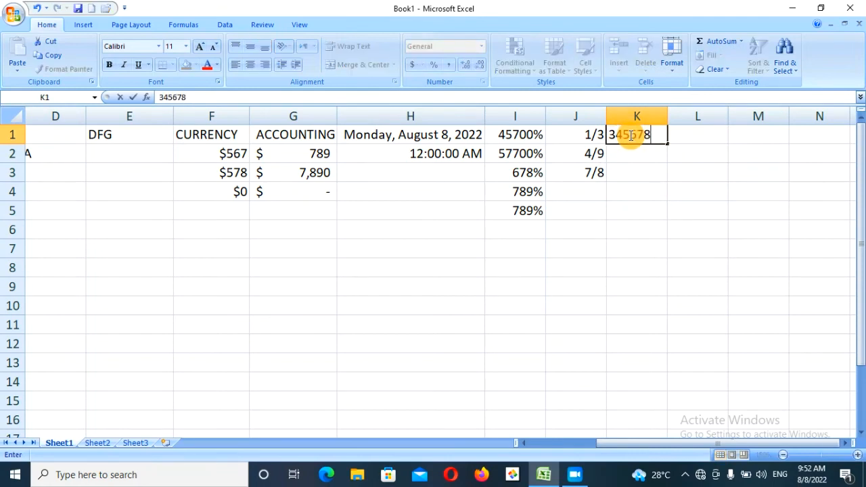
type("9786543")
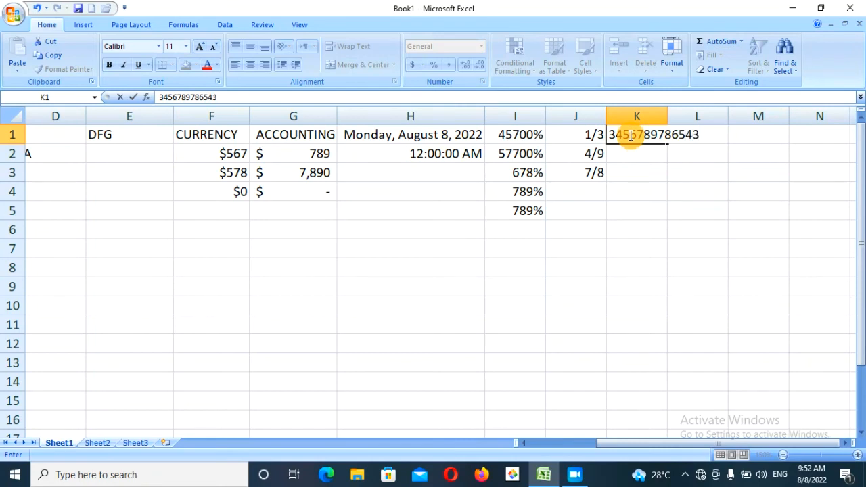
key("Return")
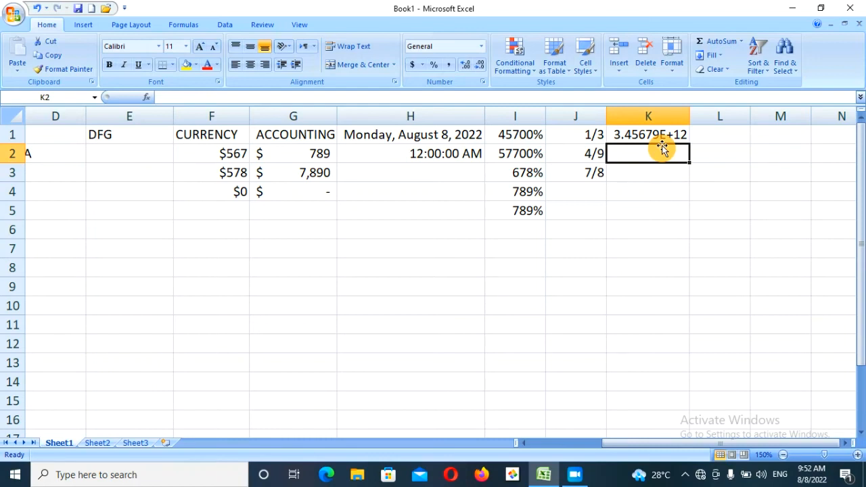
type("5677")
key("Return")
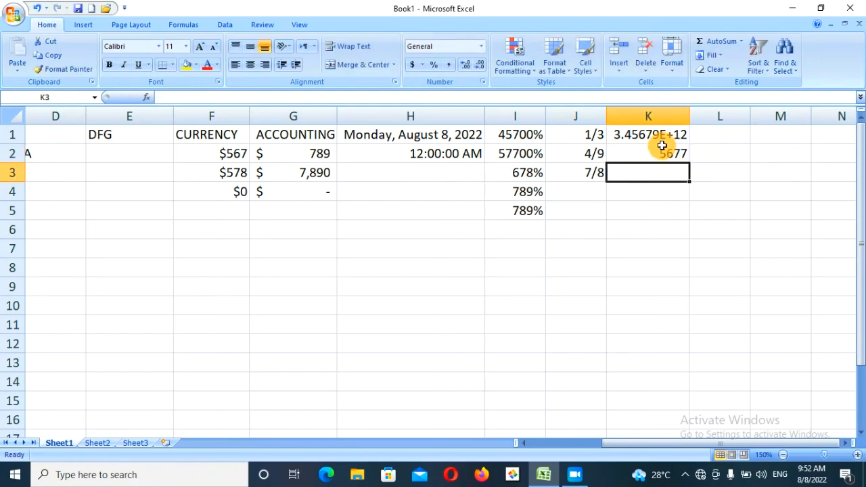
type("567")
key("Return")
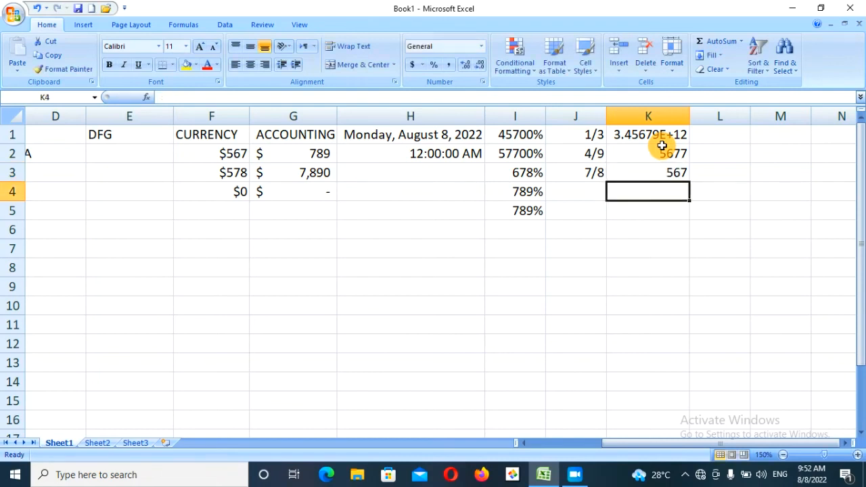
left_click_drag(661, 146, 665, 172)
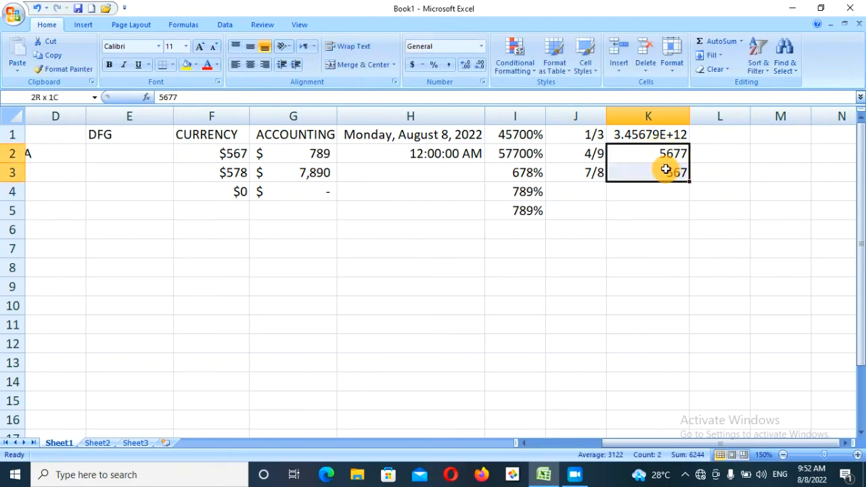
- Format K2:K3 as Scientific (5.68E+03, 5.67E+02), then review the Special formats in Format Cells and cancel
left_click(480, 46)
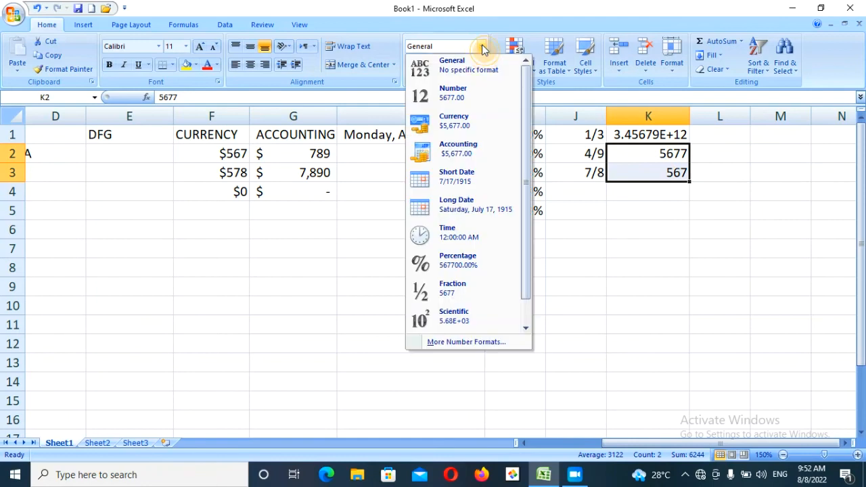
left_click(454, 326)
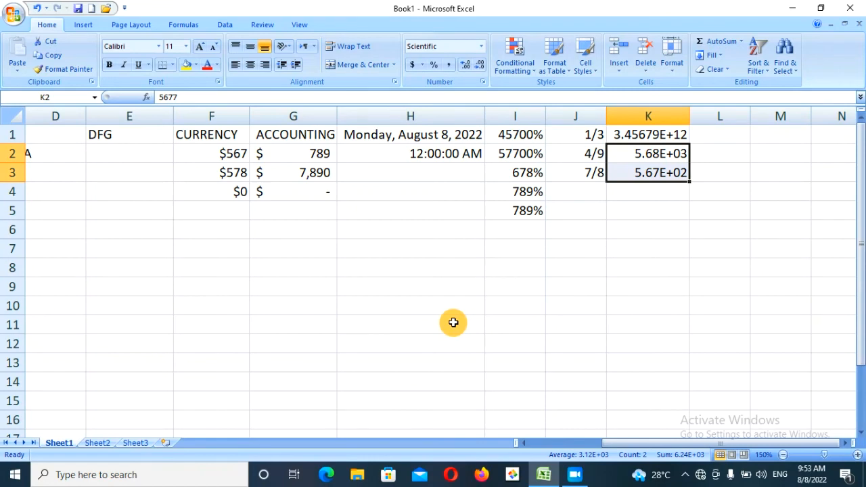
left_click(482, 46)
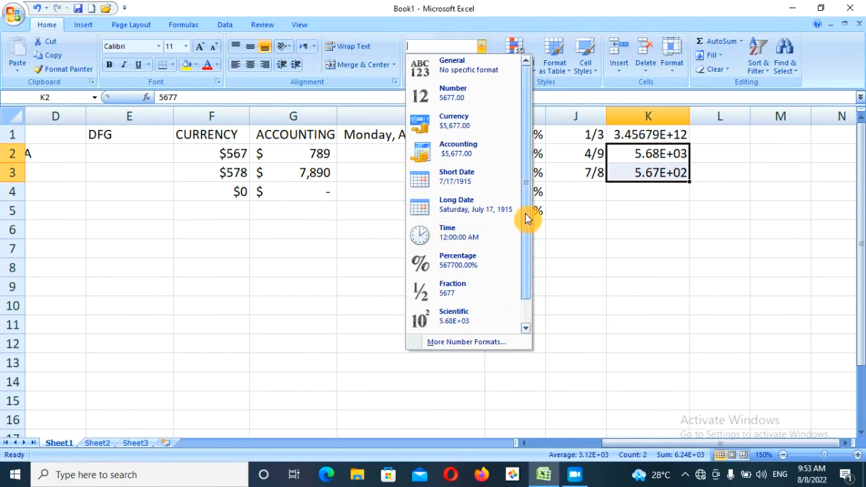
left_click_drag(527, 218, 525, 286)
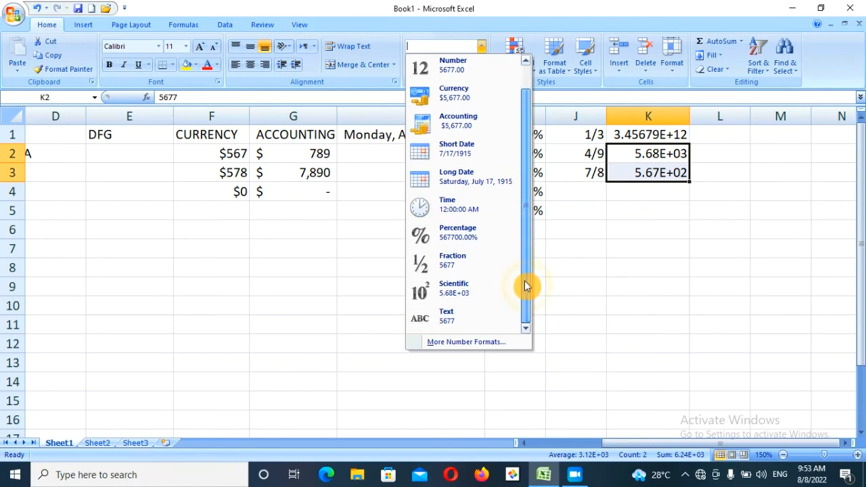
left_click(466, 342)
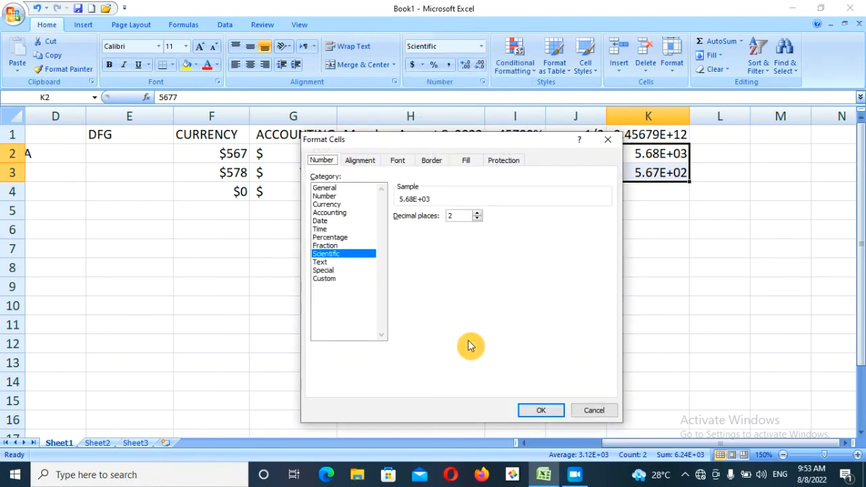
left_click(333, 271)
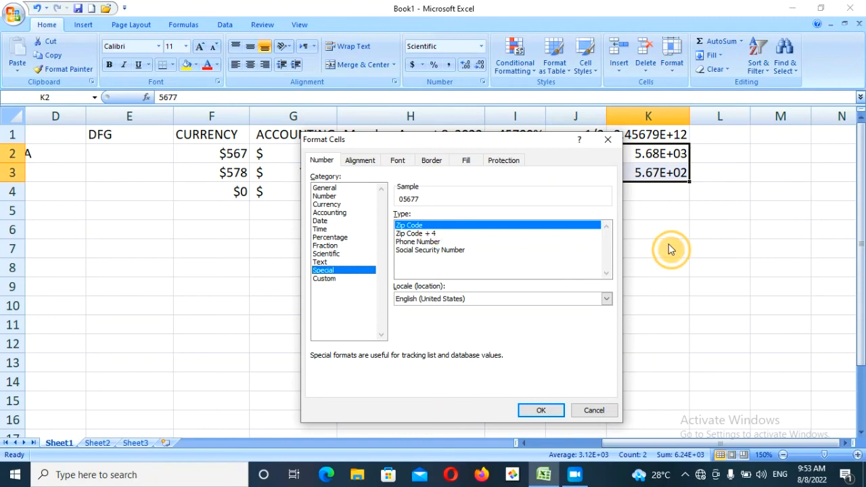
left_click(595, 410)
- Enter a leading-zero phone-style number in L1 and select column L
left_click(707, 132)
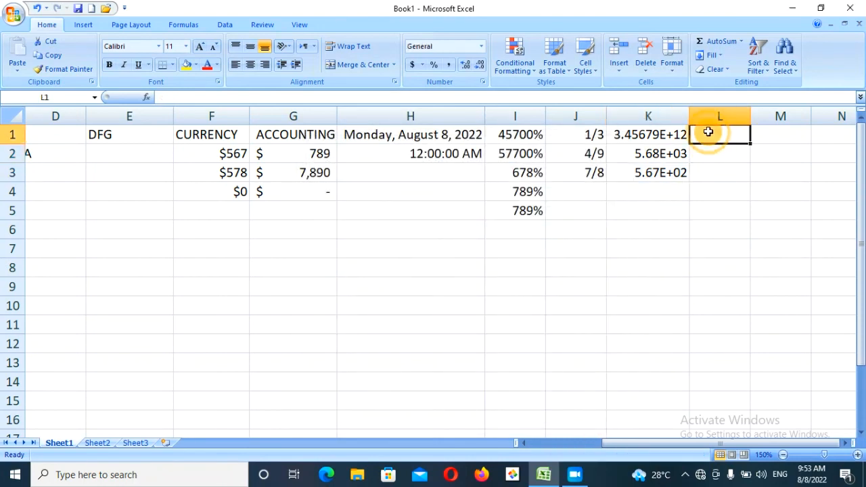
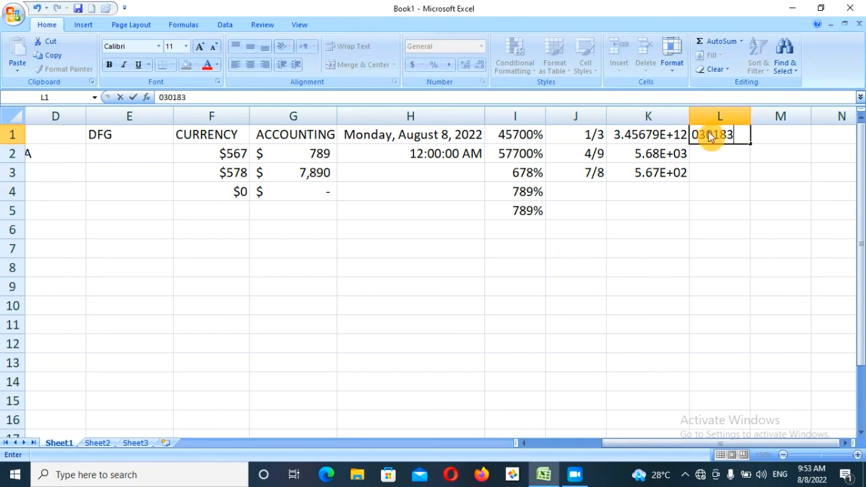
left_click(719, 162)
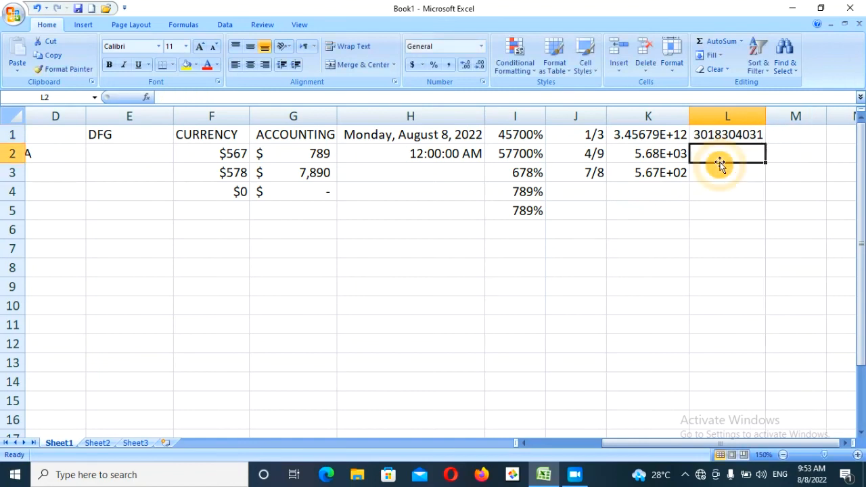
left_click(765, 113)
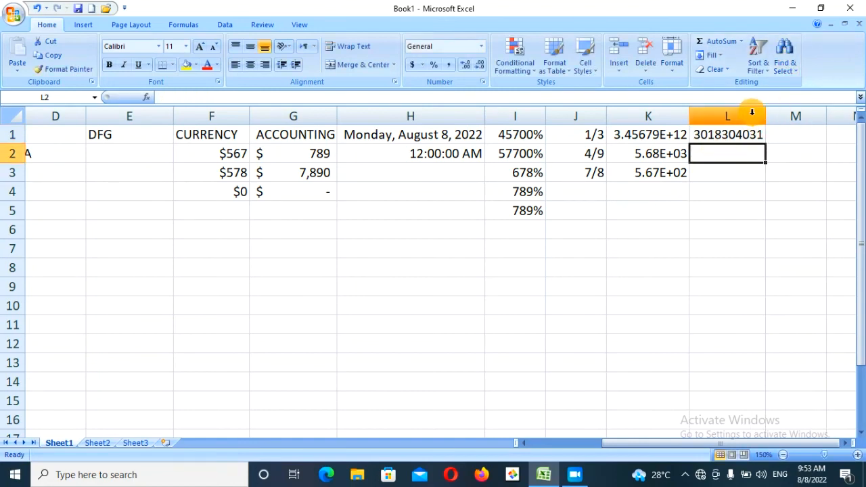
left_click(751, 112)
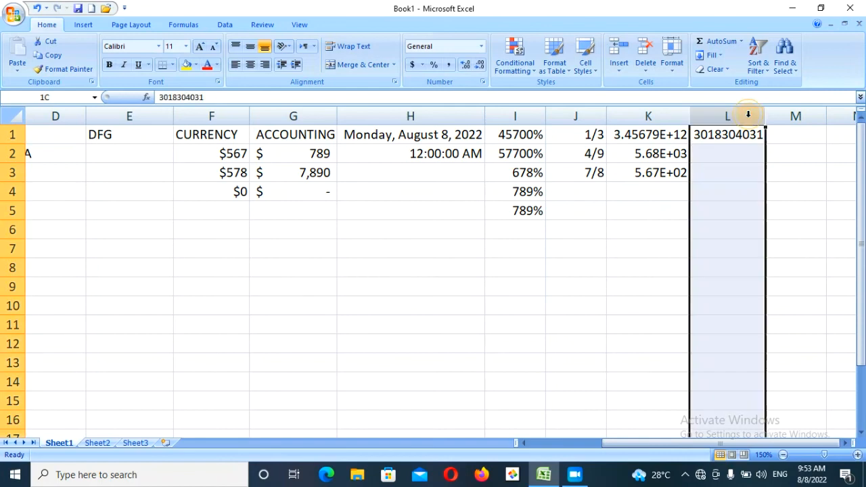
- Enter three more long numbers in L2 to L4, ending with 648959, then select column L
left_click(726, 153)
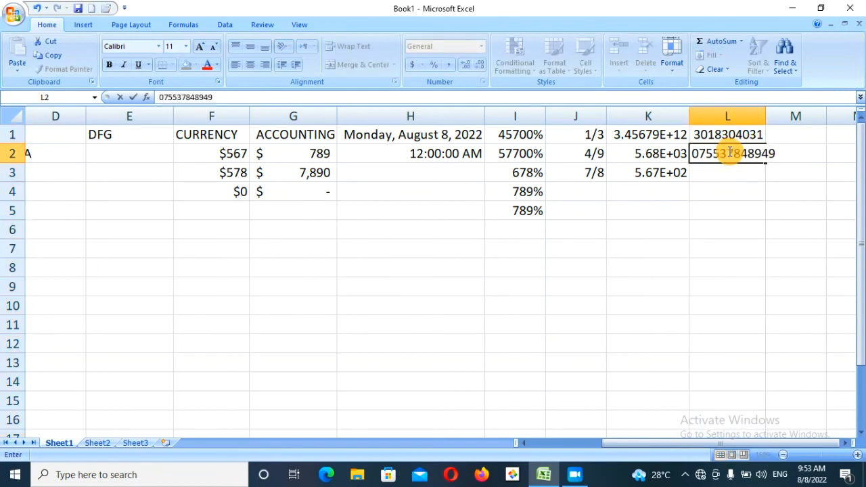
key("Return")
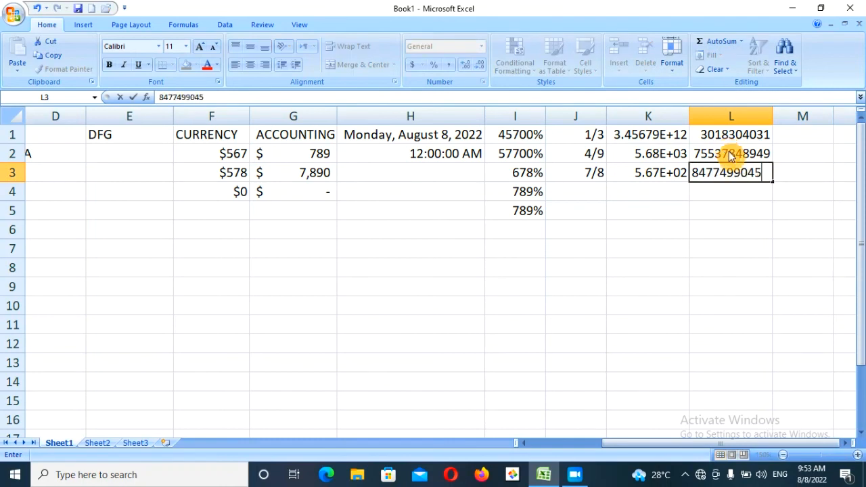
key("Return")
type("648959")
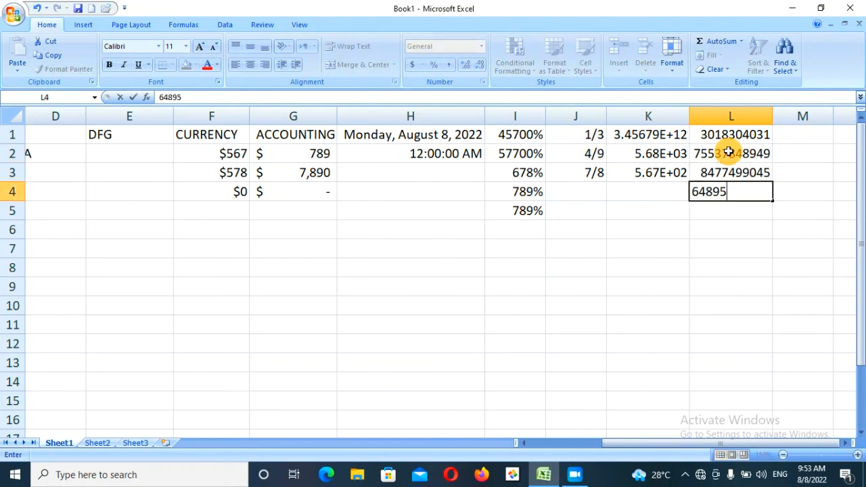
left_click(740, 117)
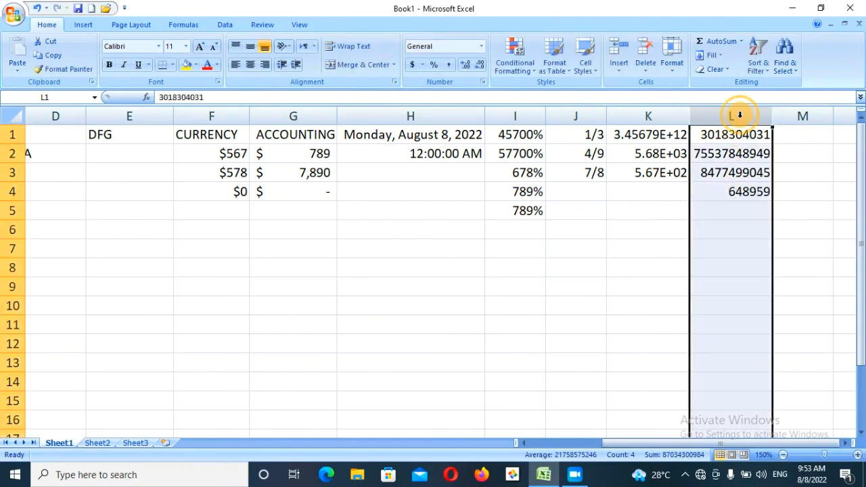
left_click(481, 46)
left_click(436, 343)
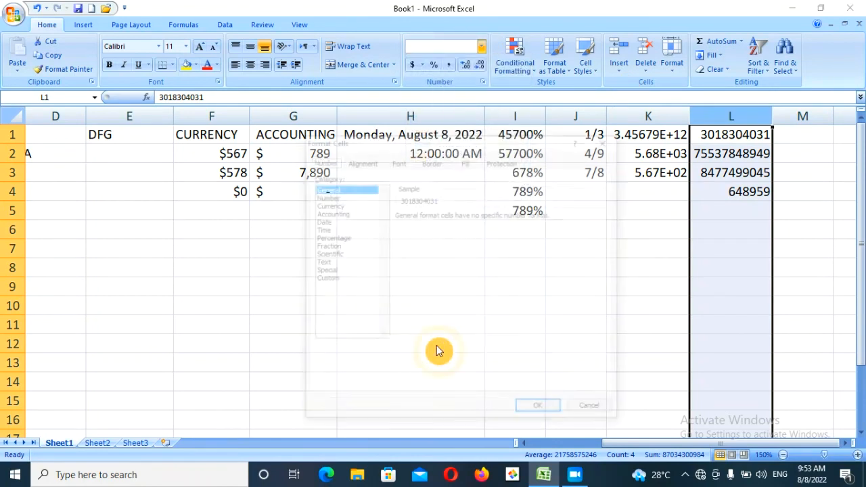
left_click(323, 271)
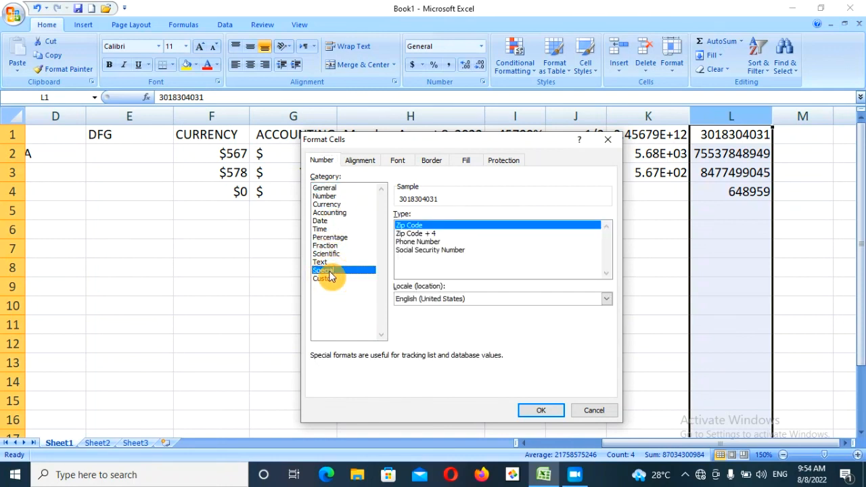
left_click(419, 234)
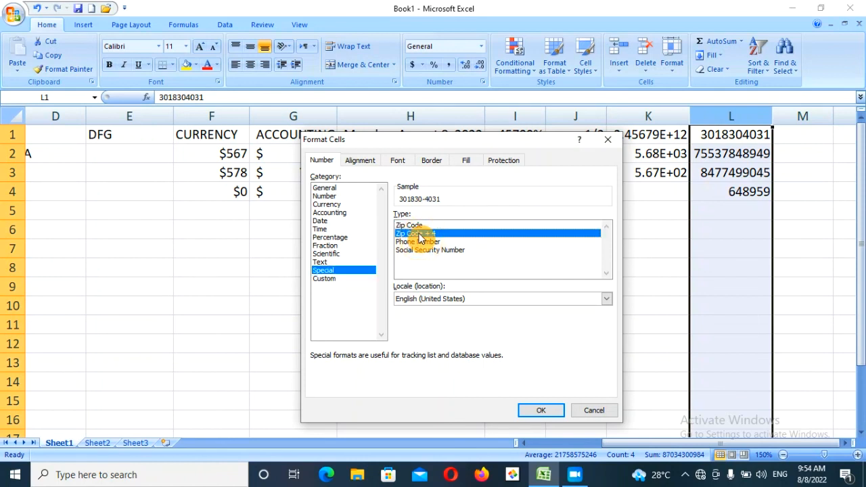
key("Return")
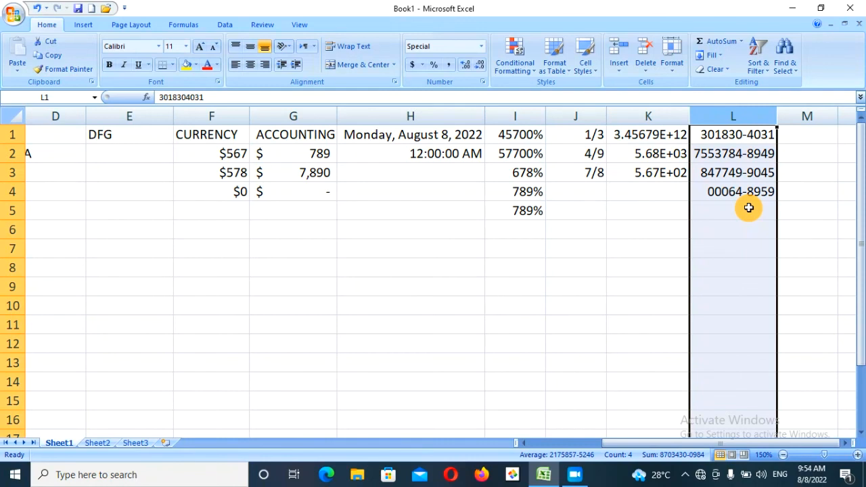
key("ctrl+z")
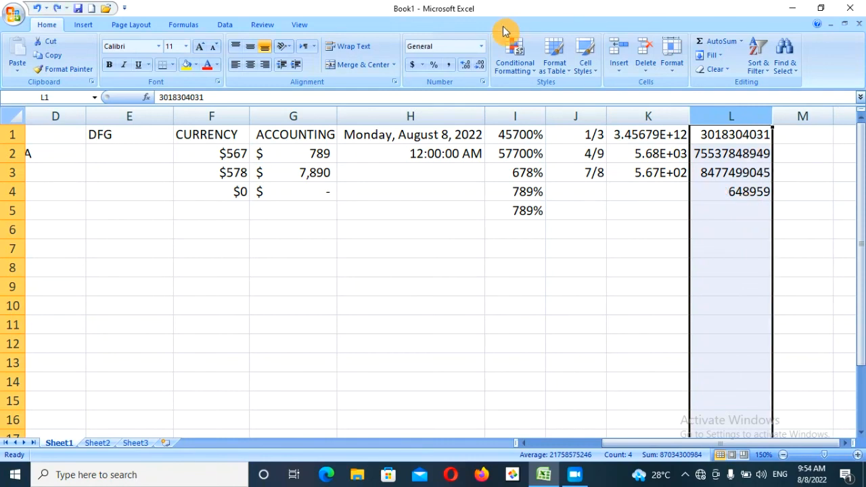
left_click(481, 46)
left_click(460, 342)
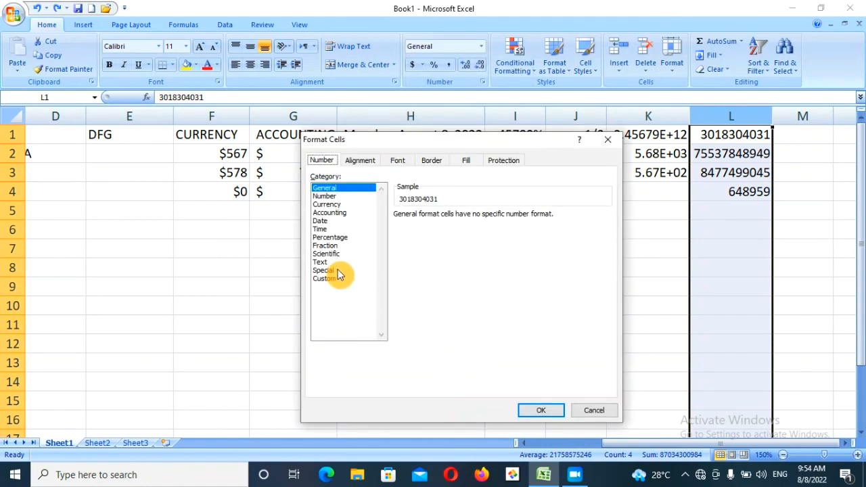
left_click(325, 270)
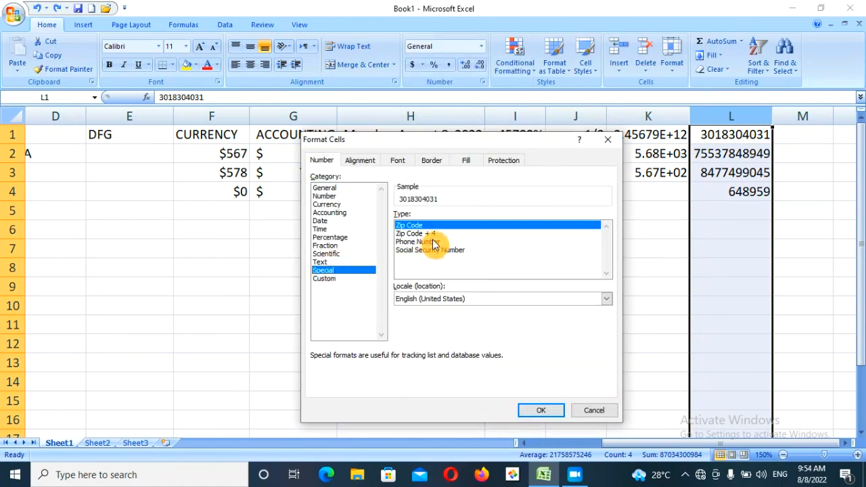
left_click(433, 243)
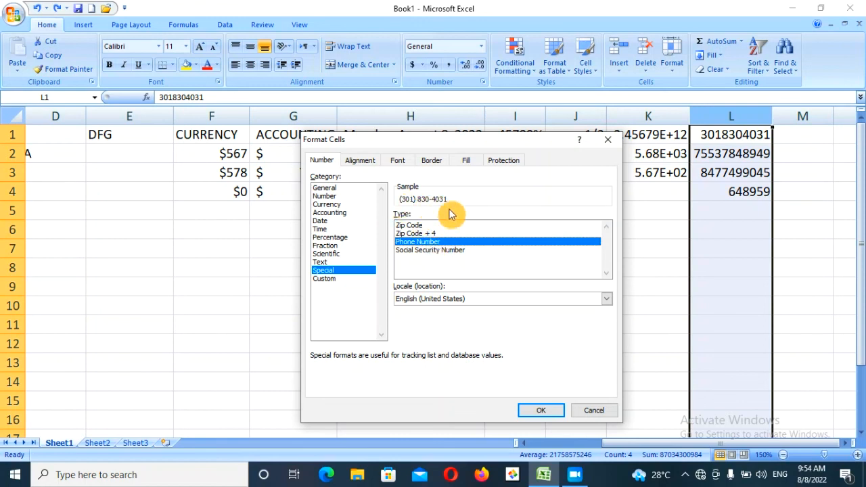
left_click(539, 411)
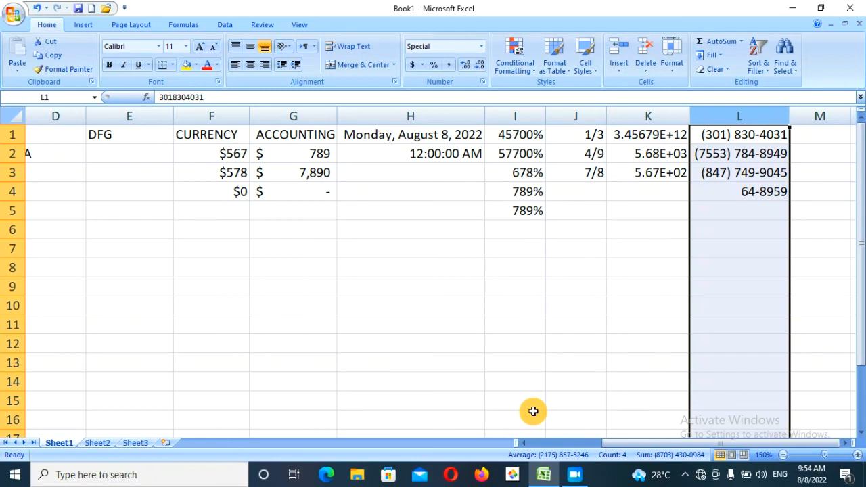
key("ctrl+z")
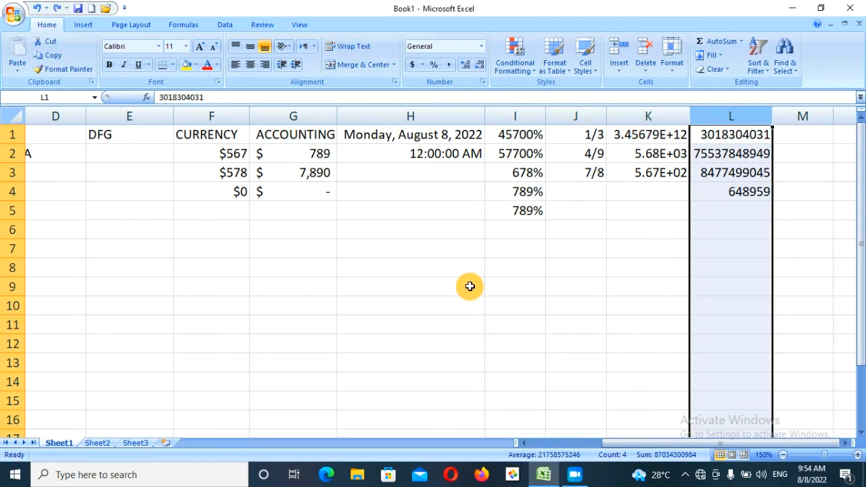
- Apply the Special Social Security Number format to column L
left_click(483, 48)
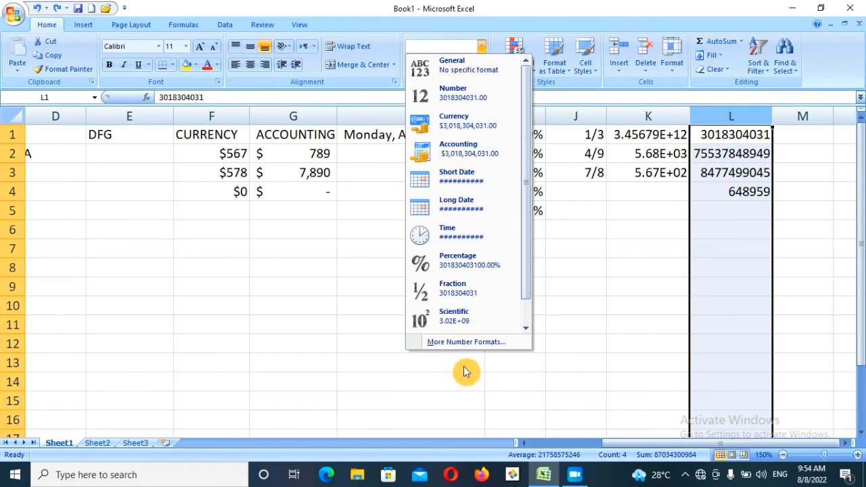
left_click(442, 343)
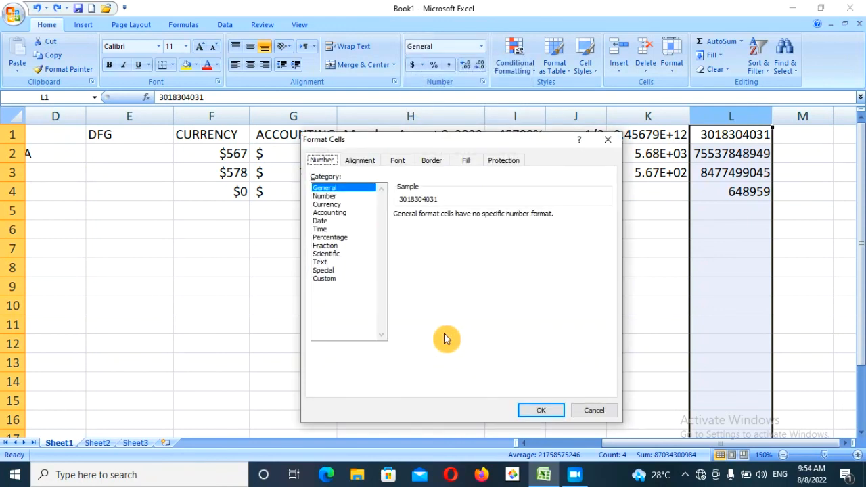
left_click(329, 271)
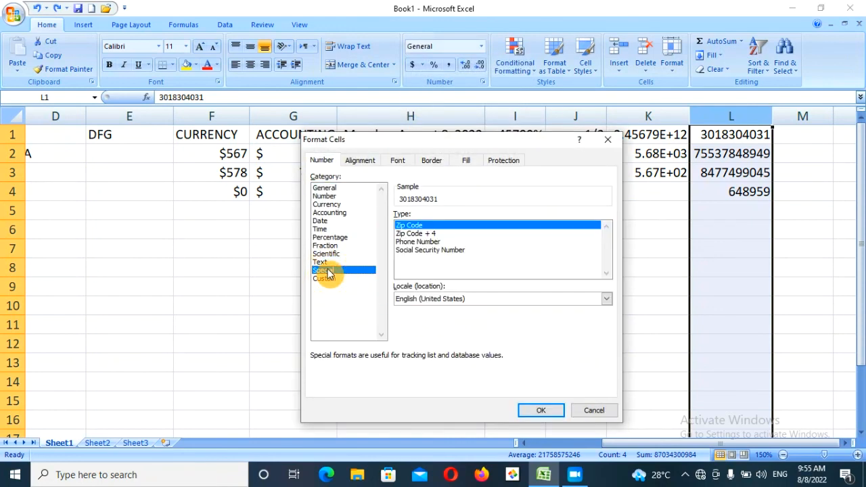
left_click(417, 251)
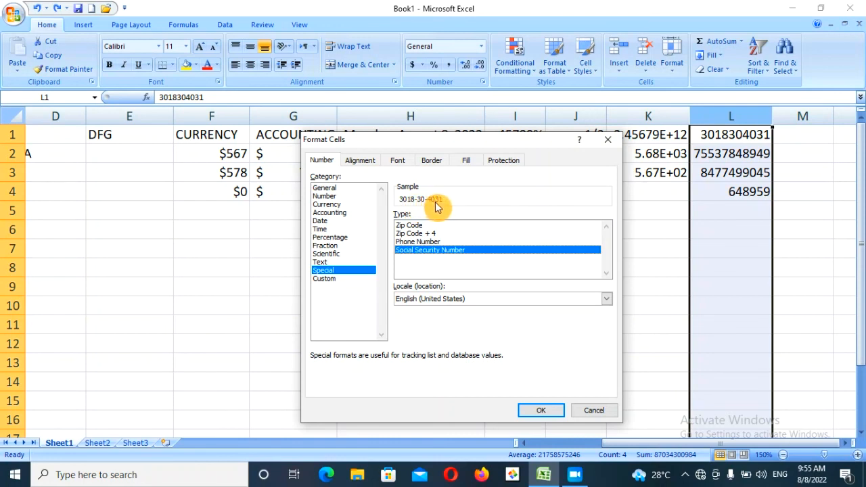
left_click(538, 409)
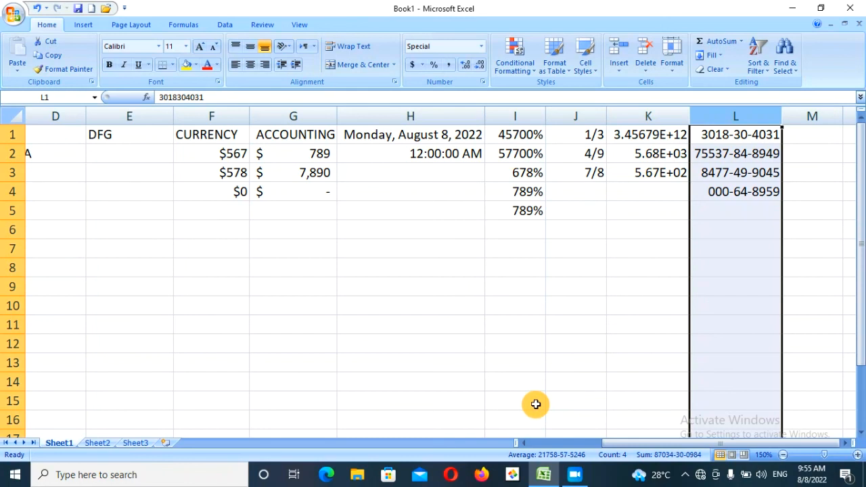
- Reformat column L with the Custom m/d/yy;@ date format
key("ctrl+1")
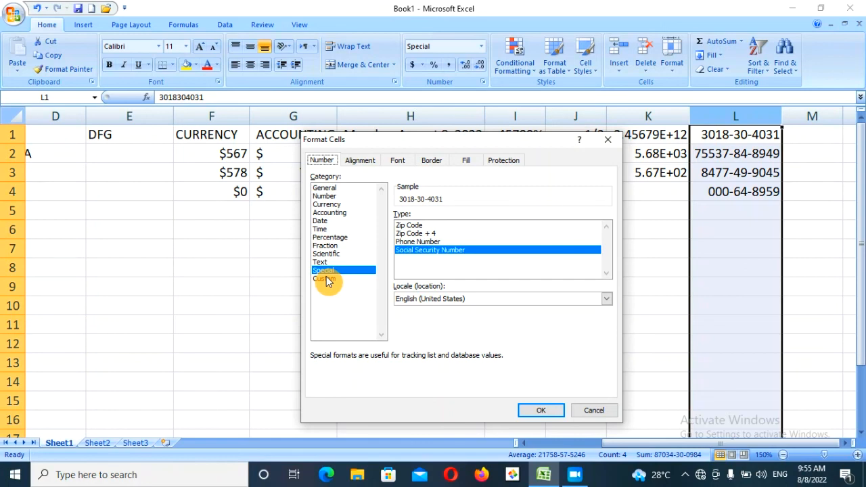
left_click(326, 279)
left_click(541, 411)
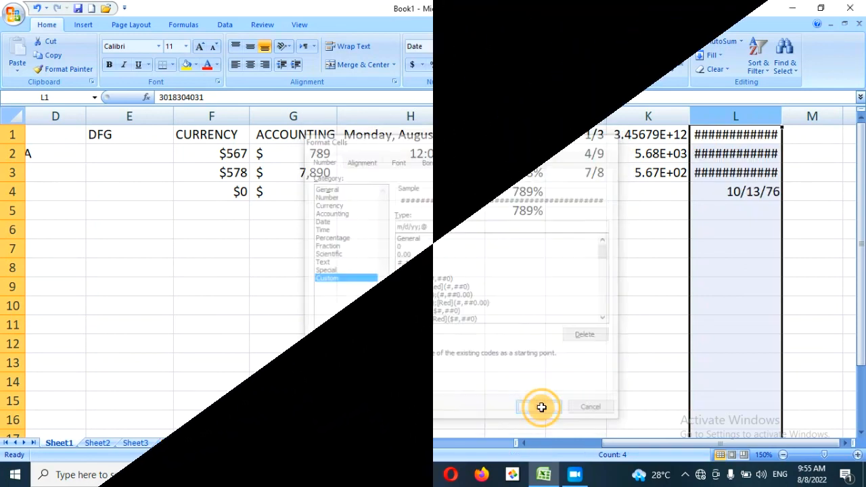